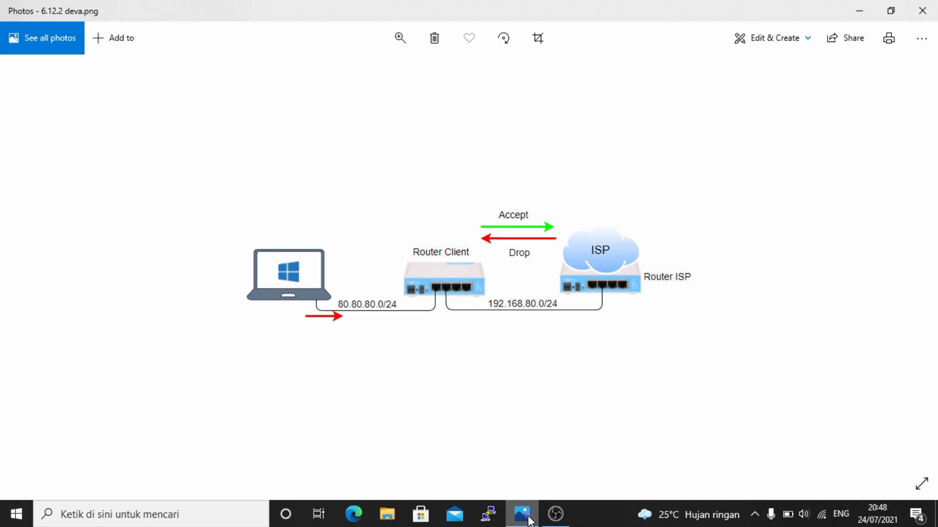
- Minimize the Photos network diagram and the OBS recorder so the desktop shows
click(848, 11)
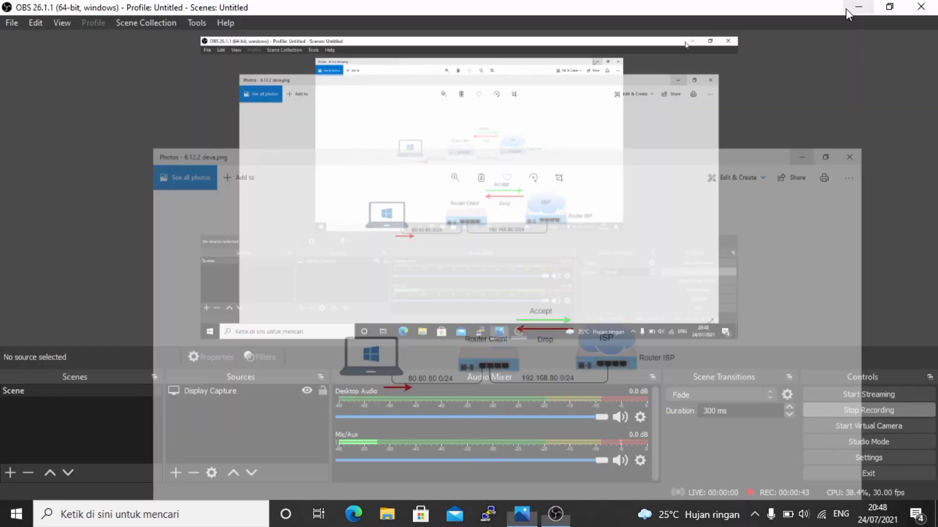
click(845, 8)
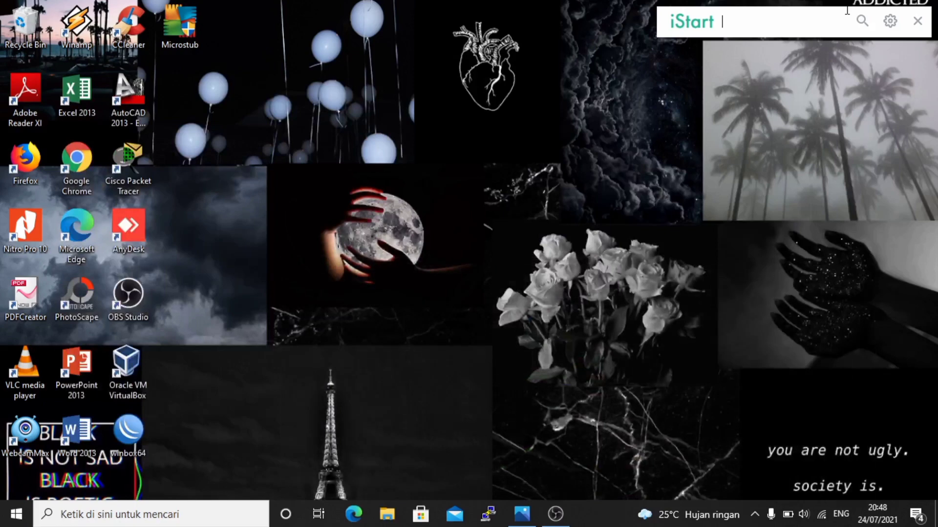
- Launch winbox64 and connect to the router discovered in the Neighbors list
double_click(128, 431)
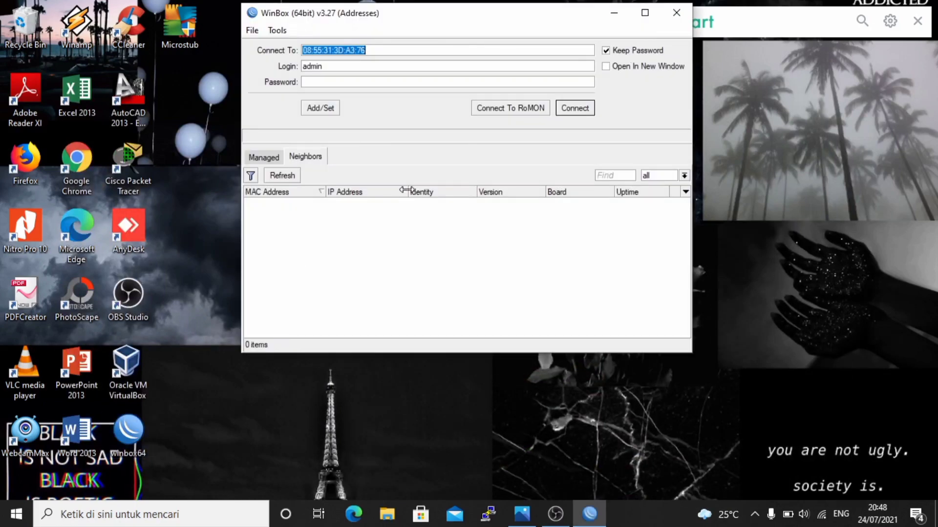
click(299, 203)
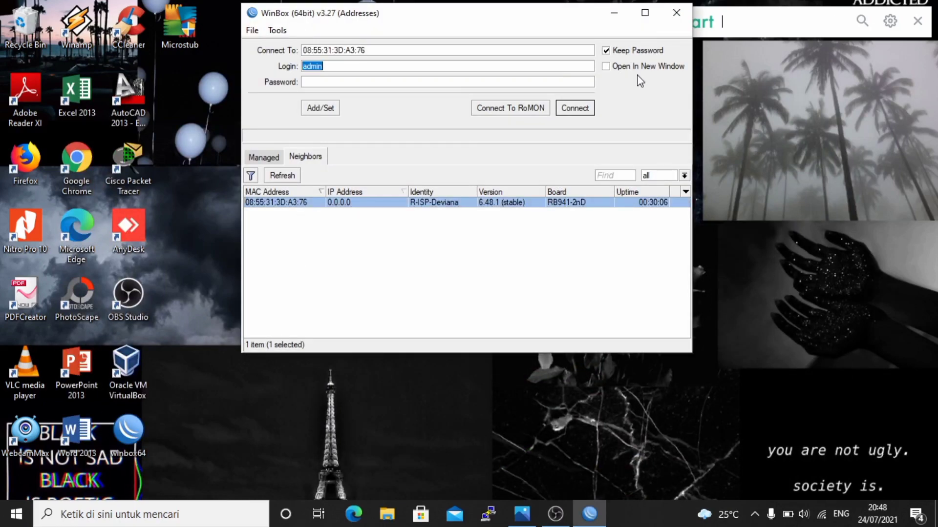
click(577, 107)
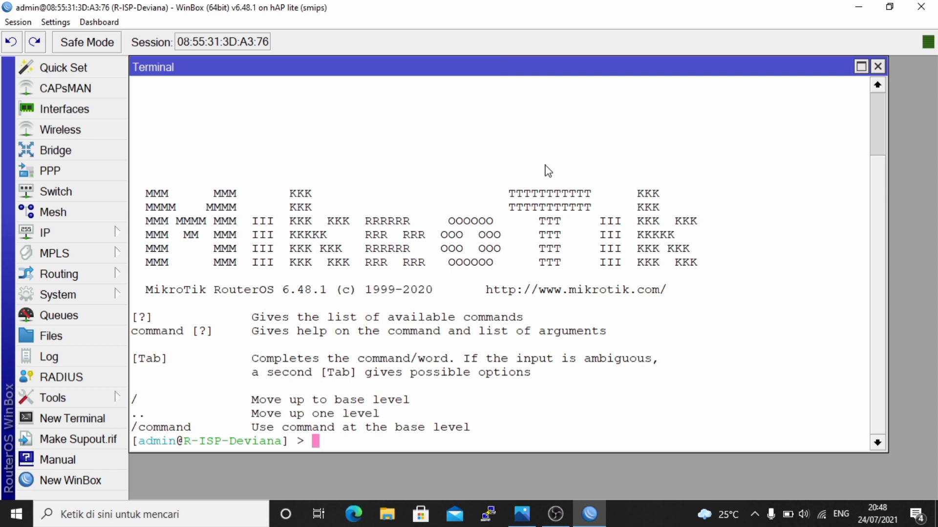
- List the interfaces, then add a DHCP client on wlan1 with disabled=no
text(interface )
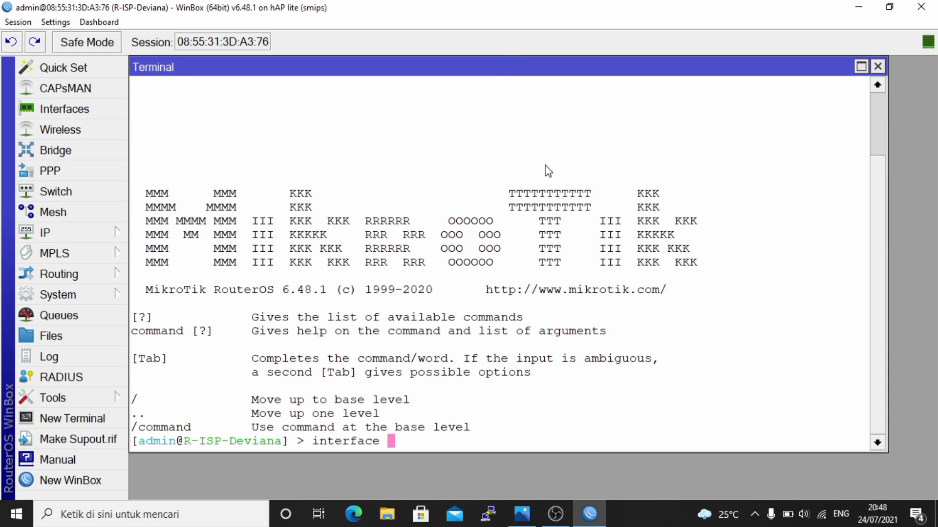
text(print)
key(Return)
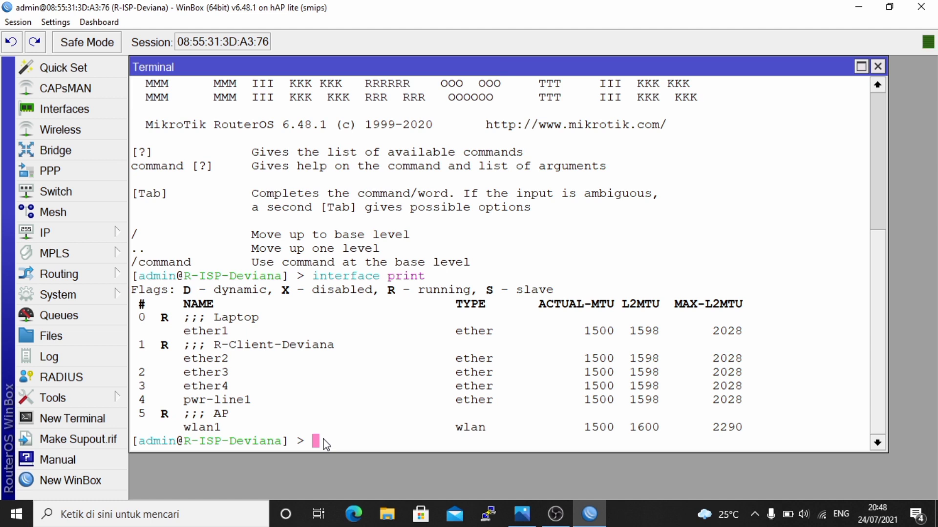
text(ip dhcp-)
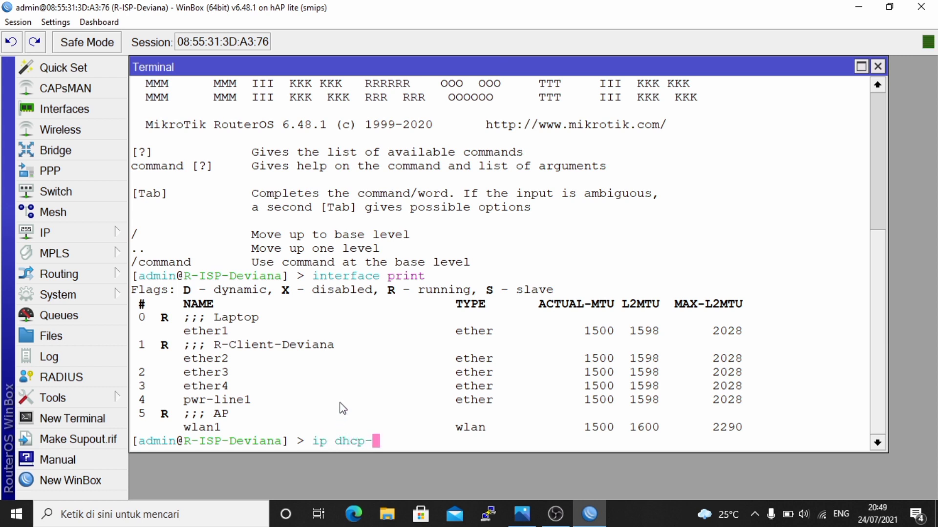
text(c)
key(Tab)
text(add inter)
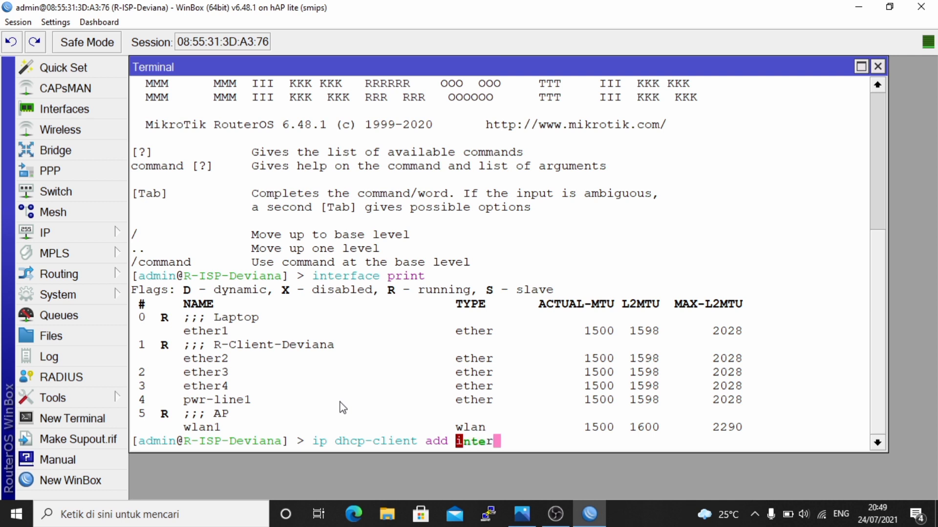
key(Tab)
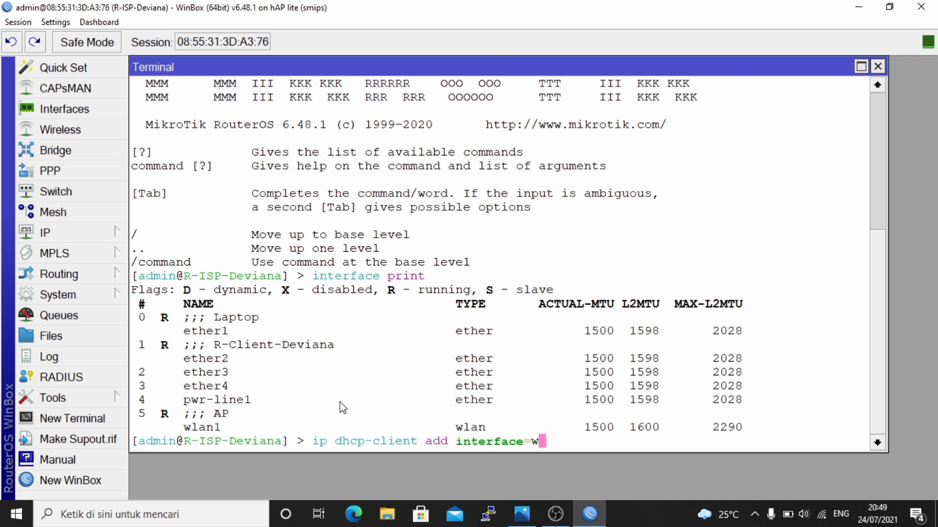
text(w)
key(Tab)
text(disa)
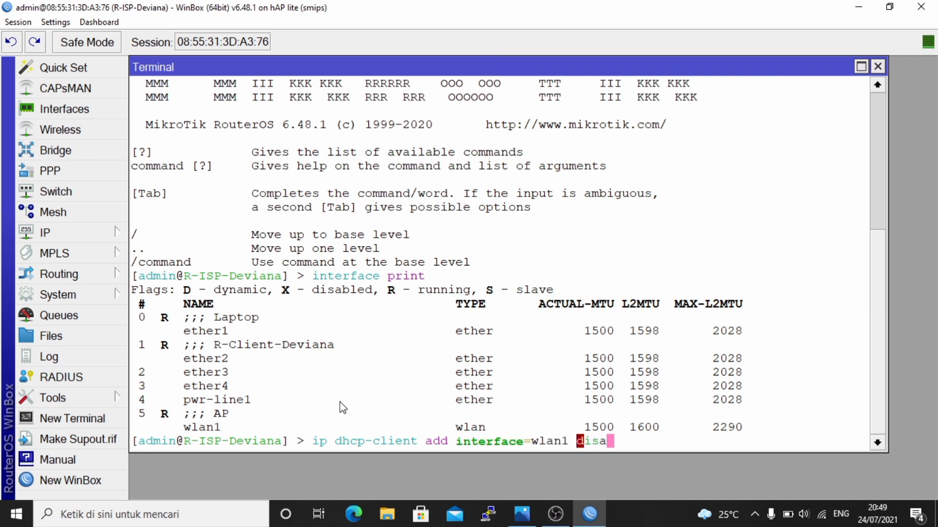
key(Tab)
text(no)
key(Return)
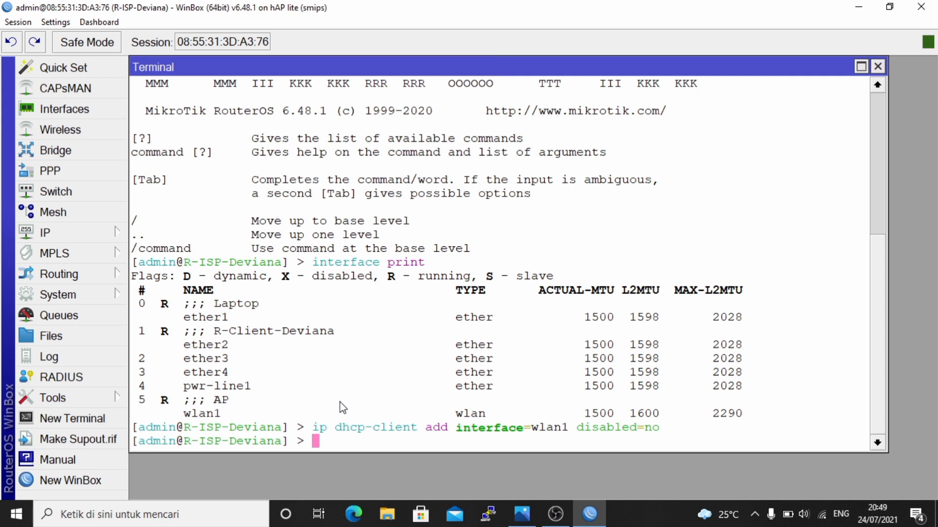
- Print the DHCP client table until wlan1 shows bound to 192.168.1.45/24
text(ip dhcp-)
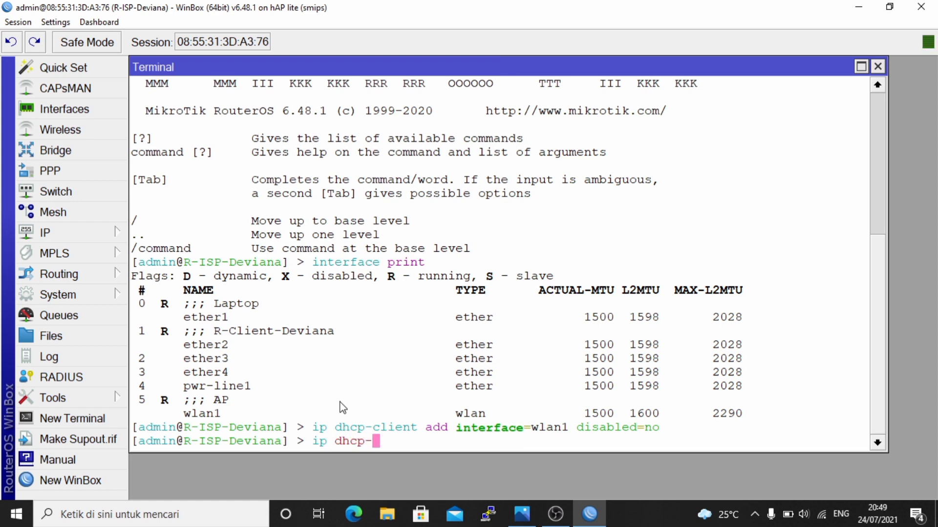
text(c)
key(Tab)
text(print)
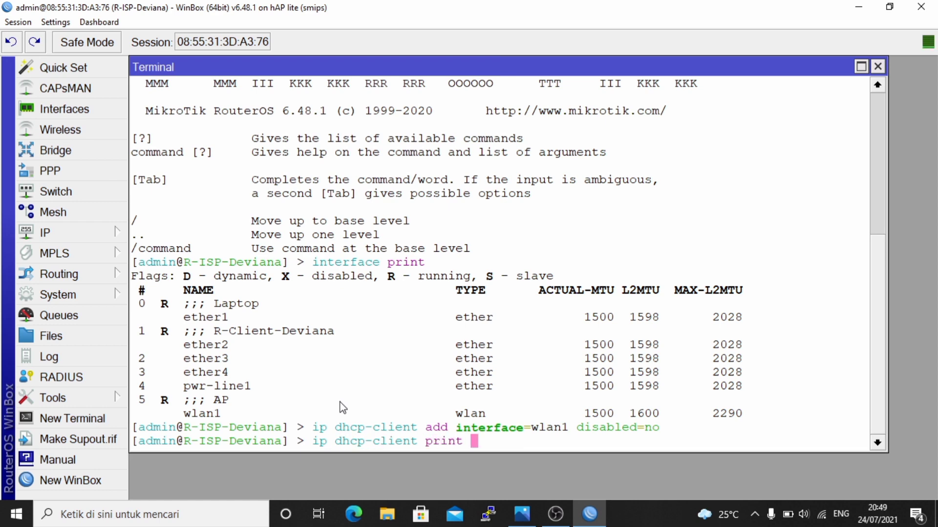
key(Return)
key(Return)
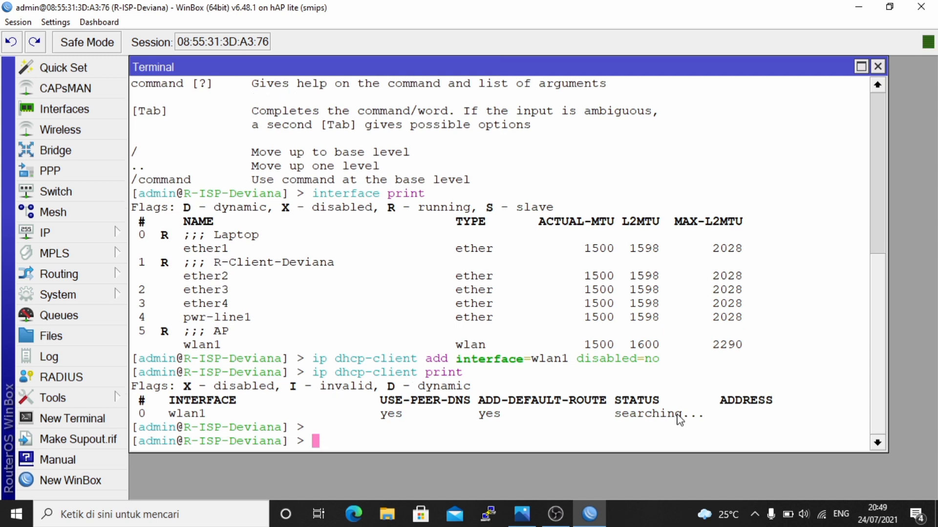
text(ip d)
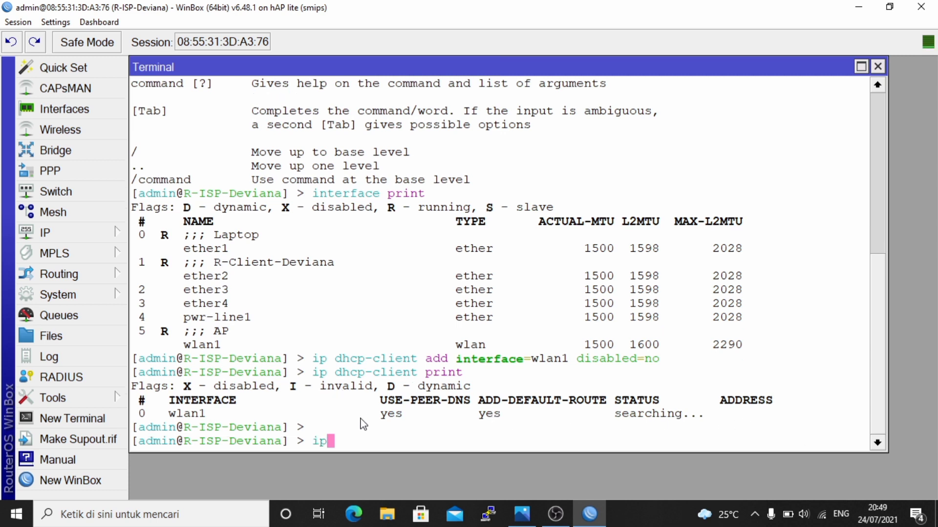
text(hcp-c)
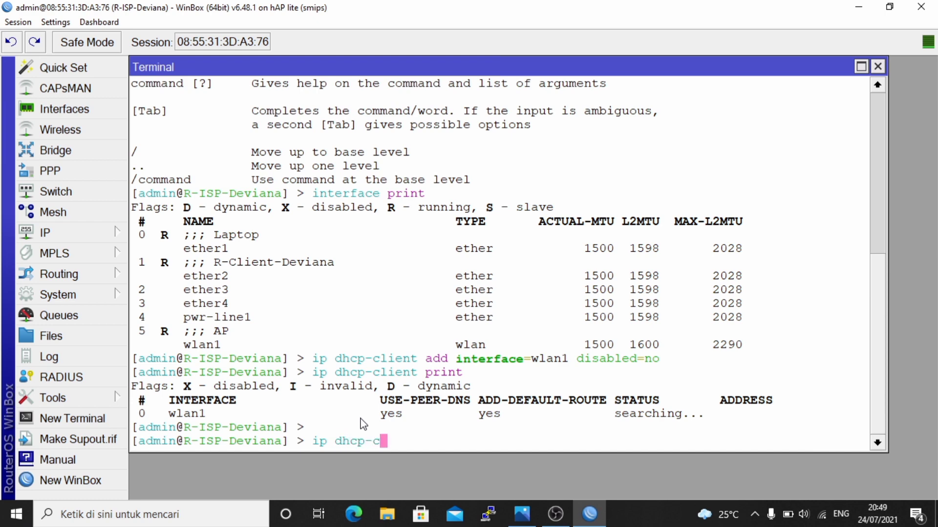
key(Tab)
text(print)
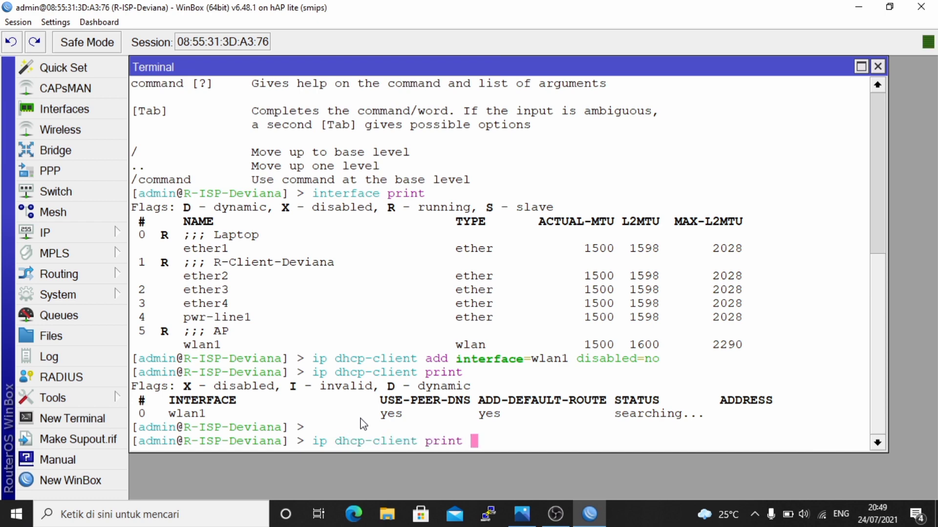
key(Return)
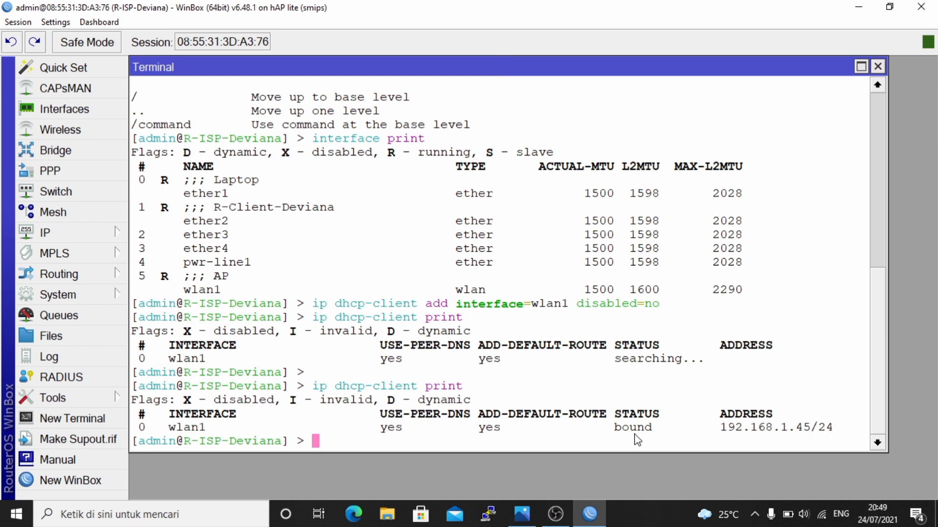
- Ping google.com and confirm 8/8 replies with 0% packet loss
key(Return)
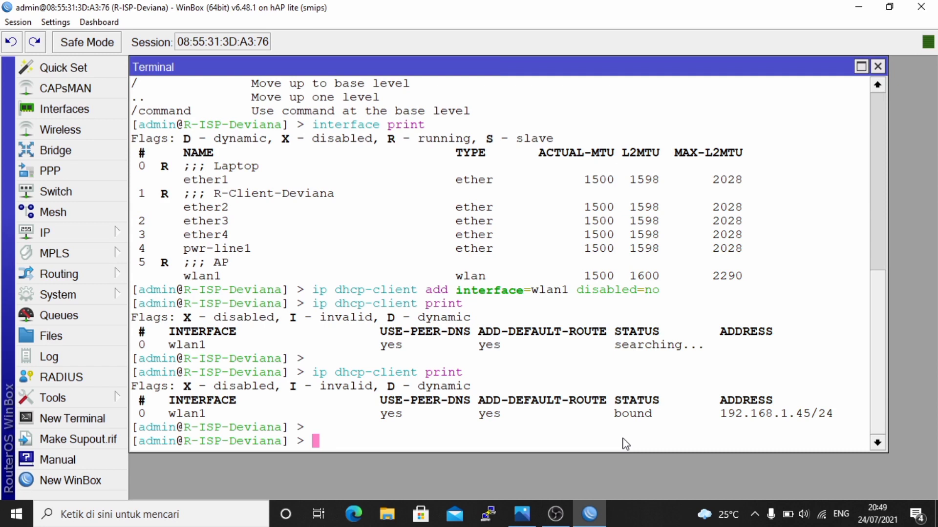
text(ping g)
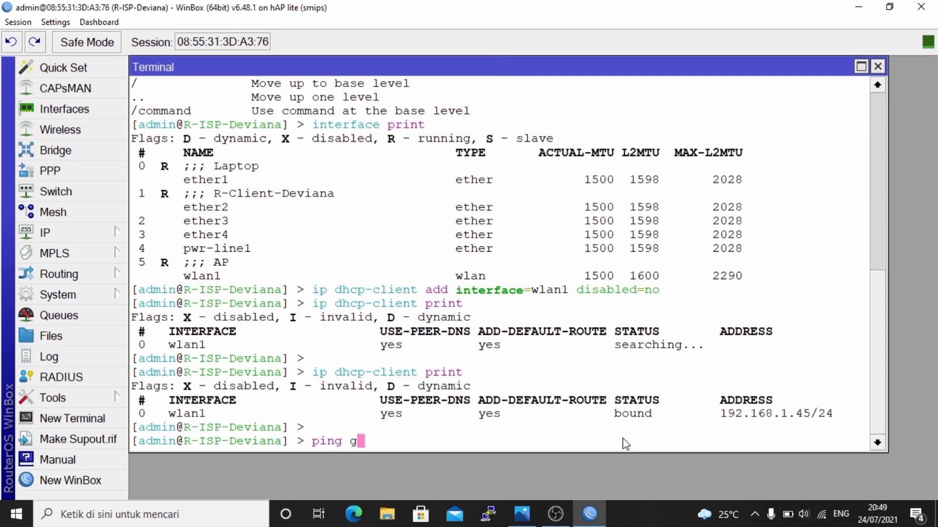
text(oogle.com)
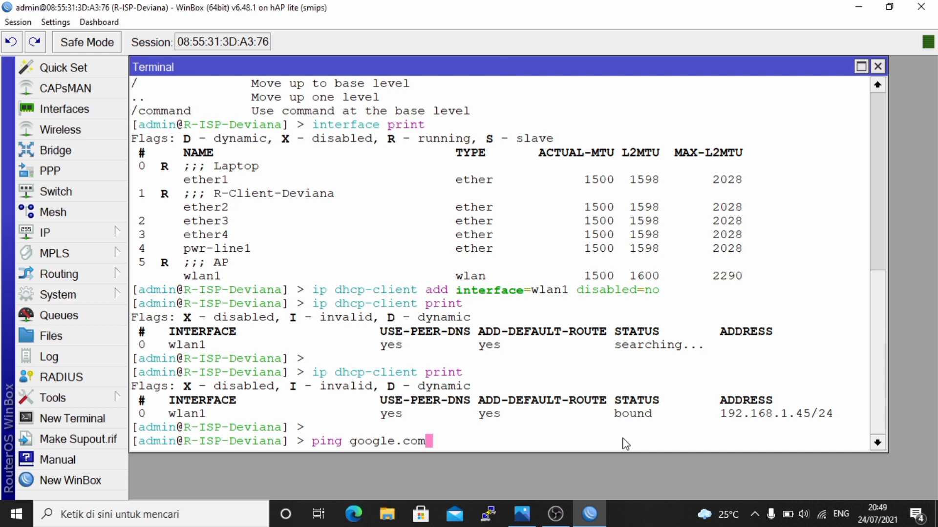
key(Return)
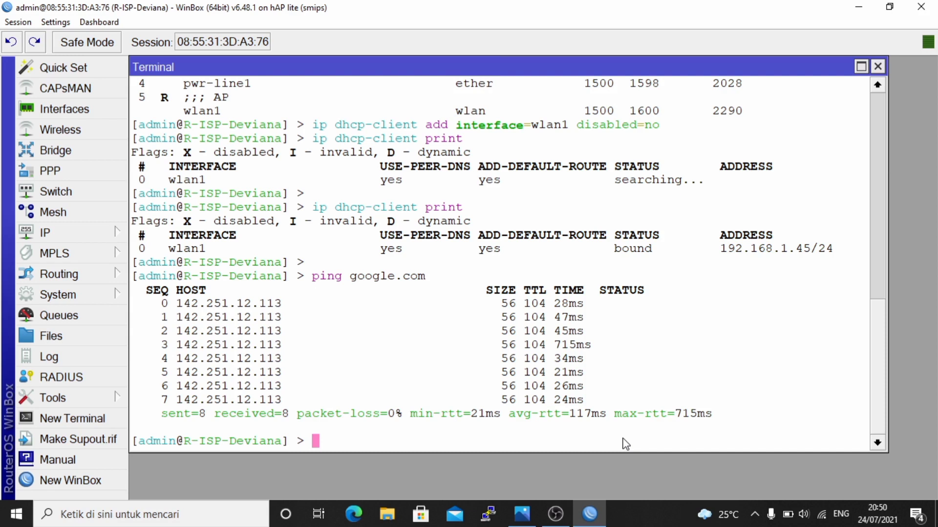
- Assign 192.168.80.1/24 to ether2 and list addresses to confirm it beside wlan1's 192.168.1.45/24
text(ip add)
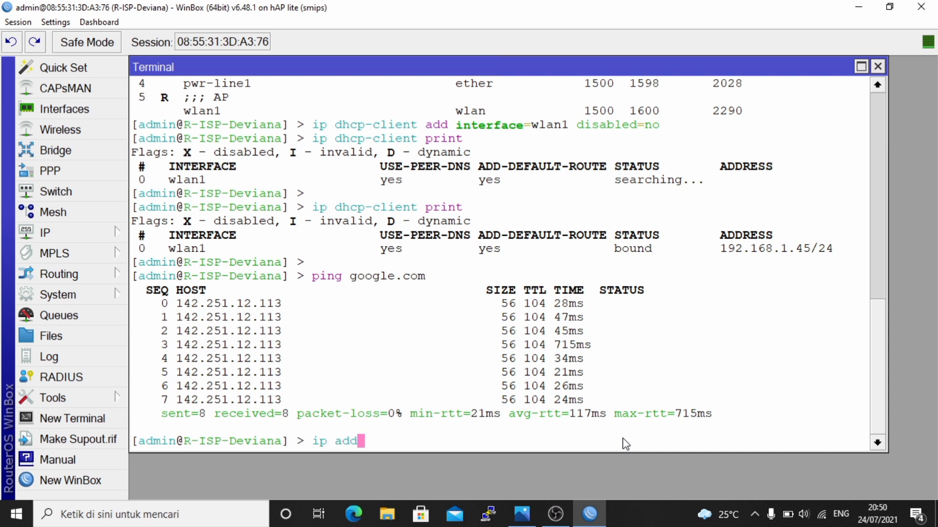
text(ress add address=)
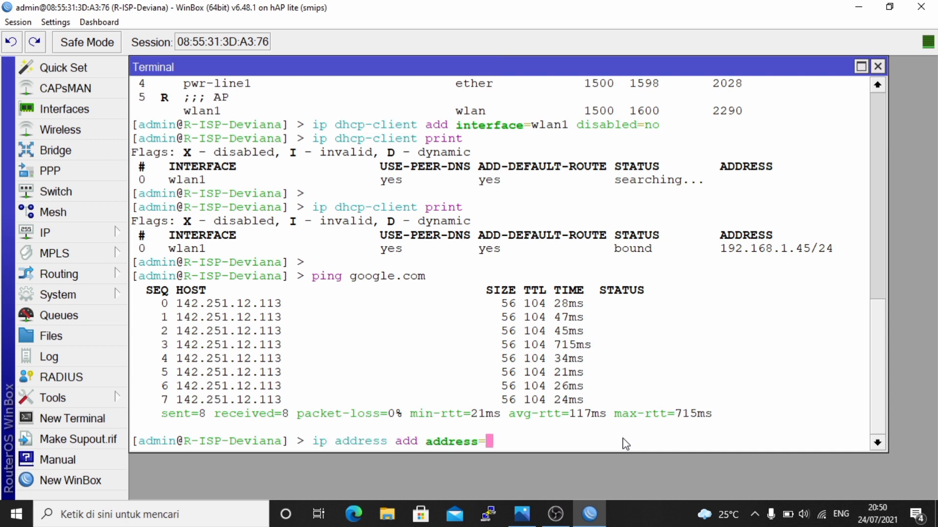
text(192.168.)
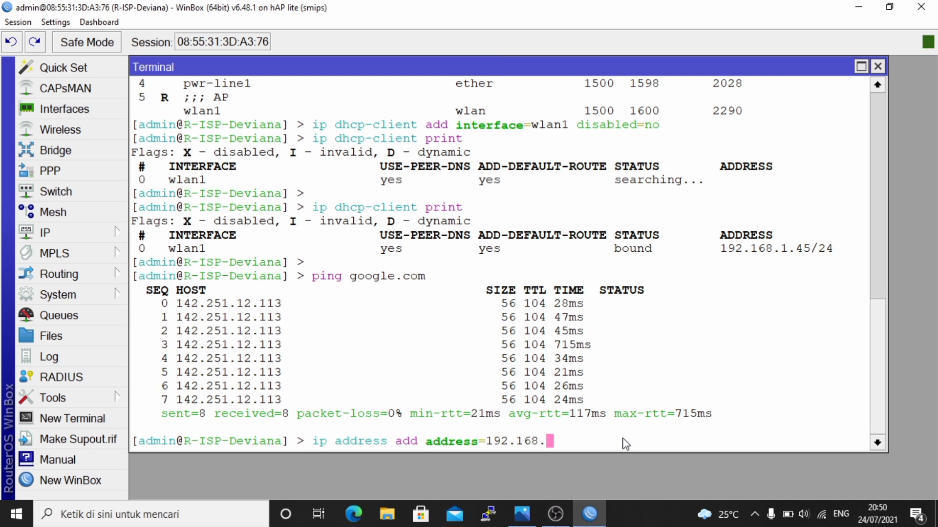
text(80.1/24 inter)
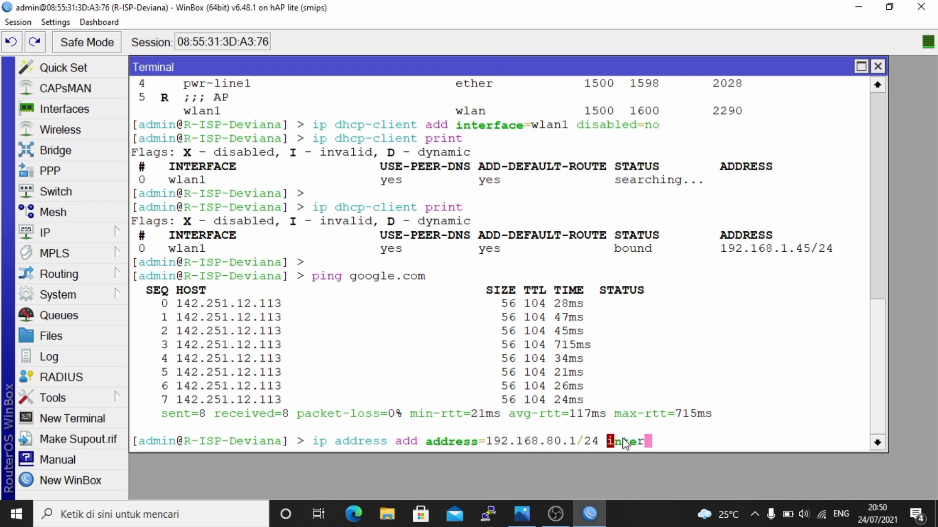
text(face=ether2)
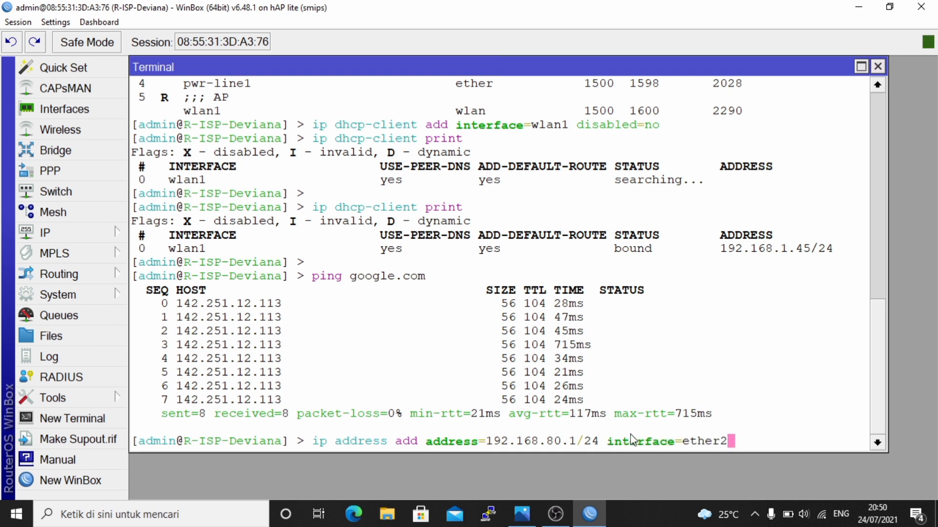
key(Return)
key(Return)
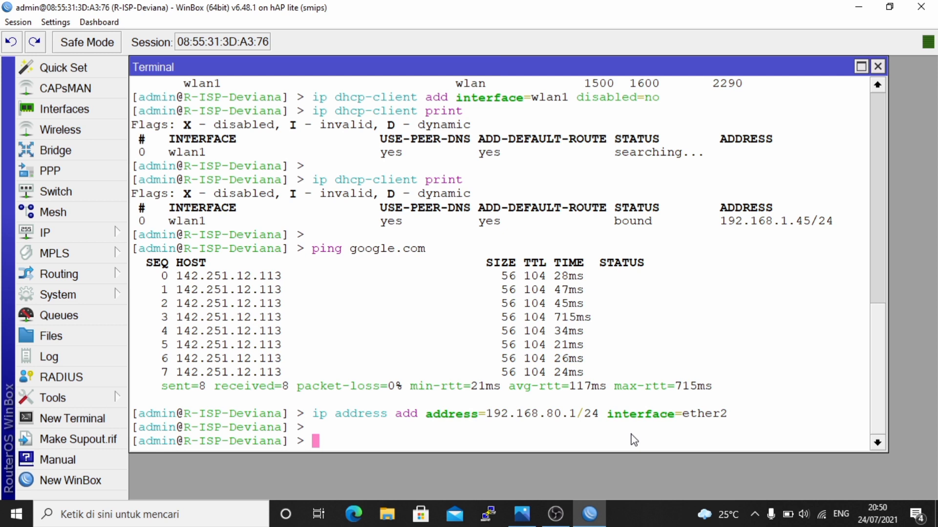
text(ip address print)
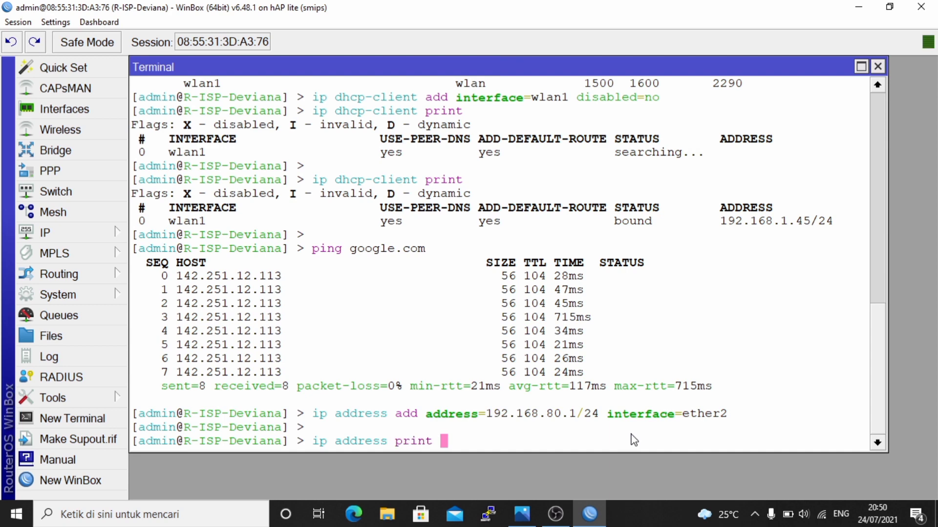
key(Return)
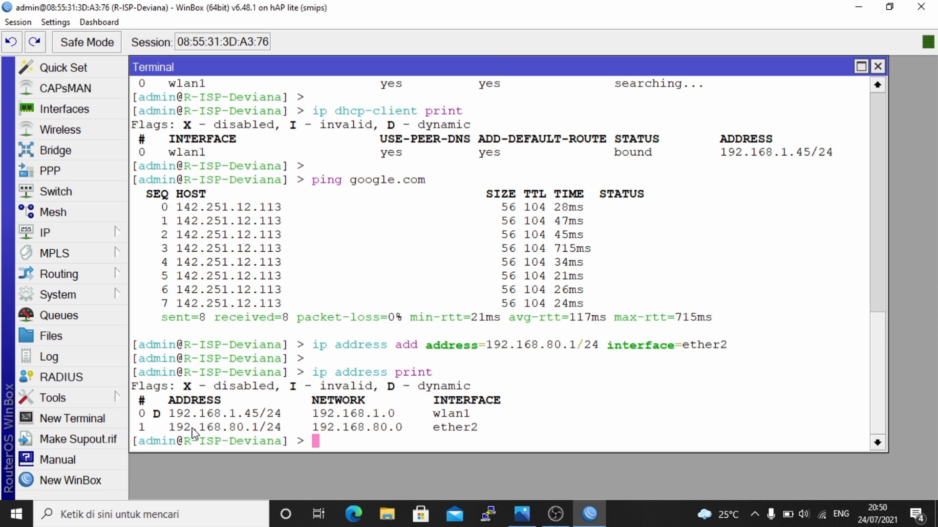
drag(174, 432, 485, 434)
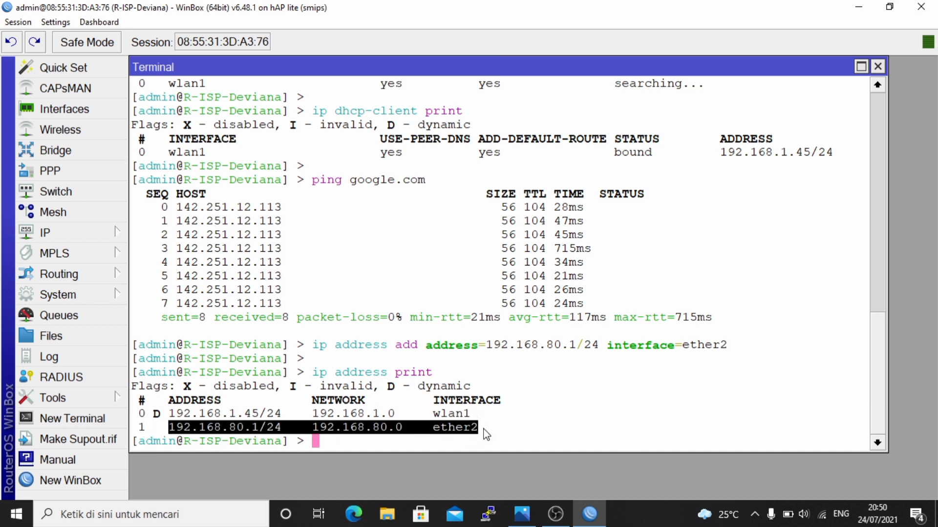
click(485, 434)
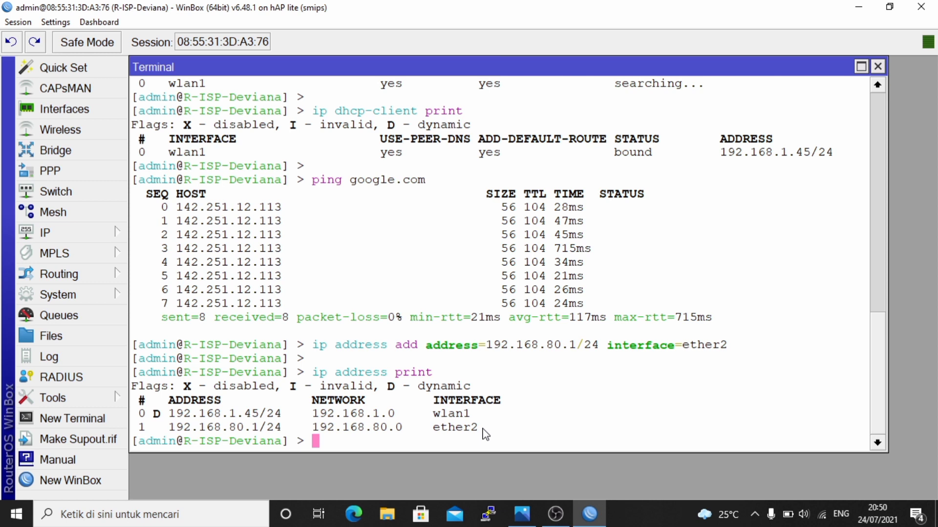
key(Return)
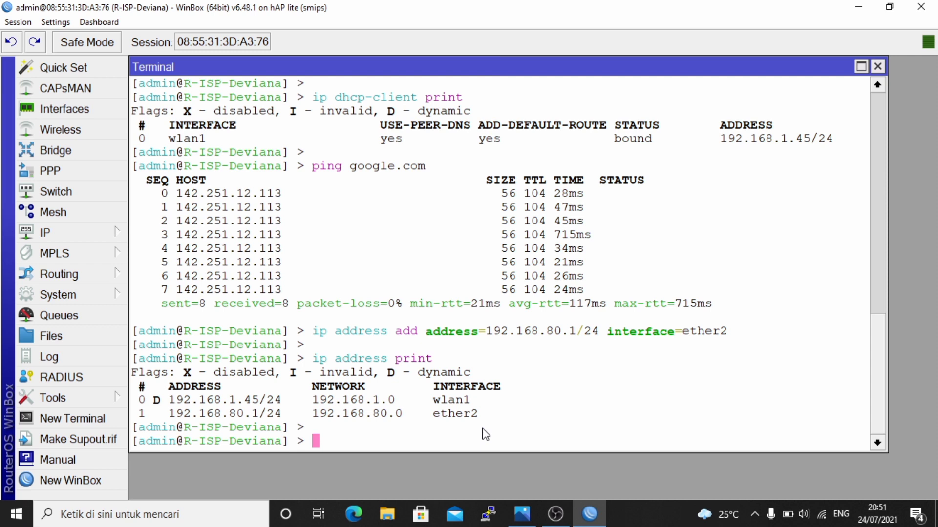
- Run DHCP server setup on ether2, accepting 192.168.80.0/24, gateway 192.168.80.1 and pool 192.168.80.2-192.168.80.254
text(ip dhc)
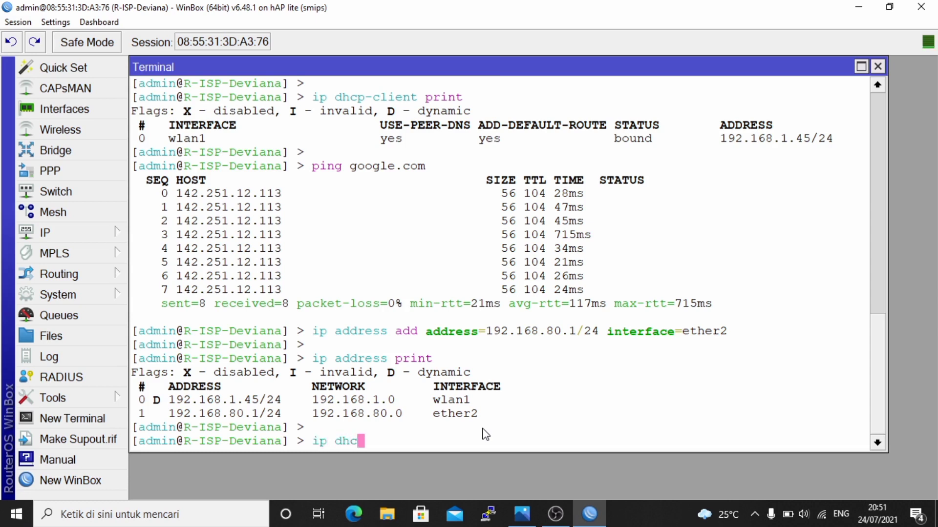
text(p-server p)
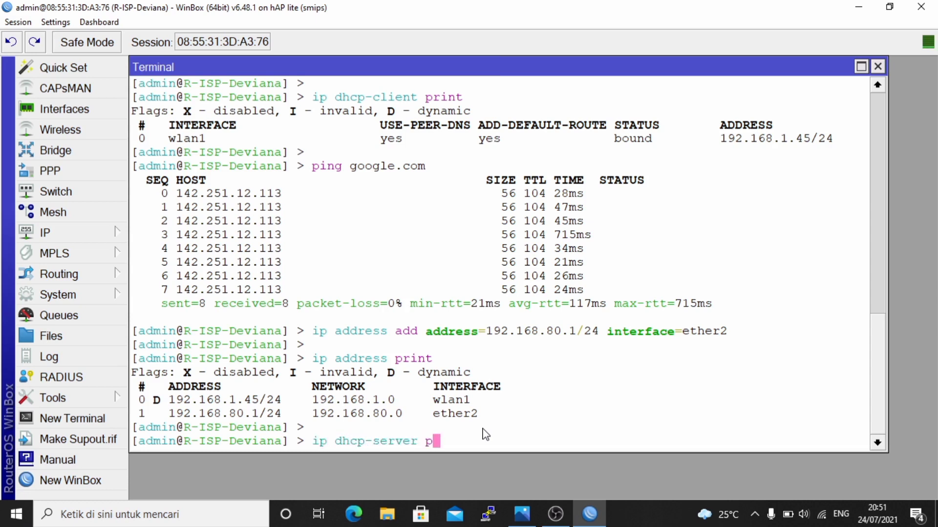
text(rint)
key(BackSpace)
key(BackSpace)
key(BackSpace)
key(BackSpace)
key(BackSpace)
key(BackSpace)
text(setup)
key(Return)
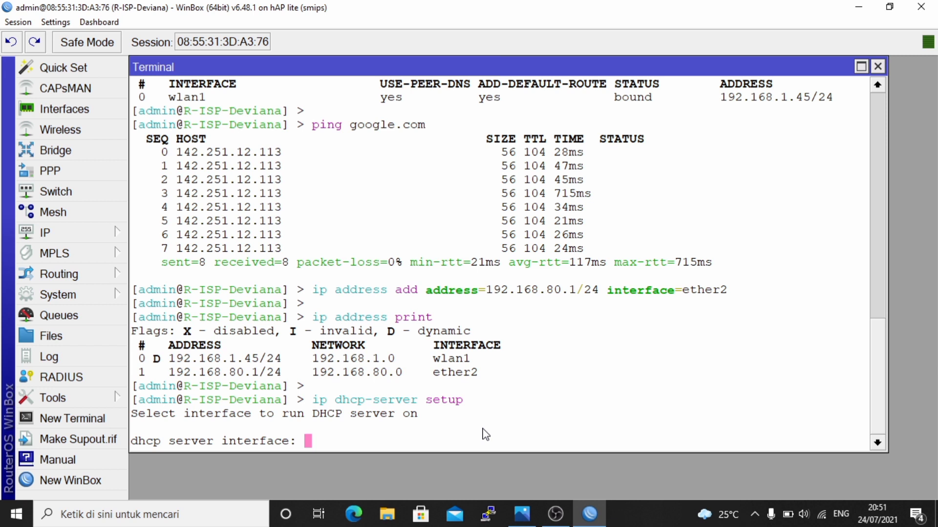
text(ether2)
key(Return)
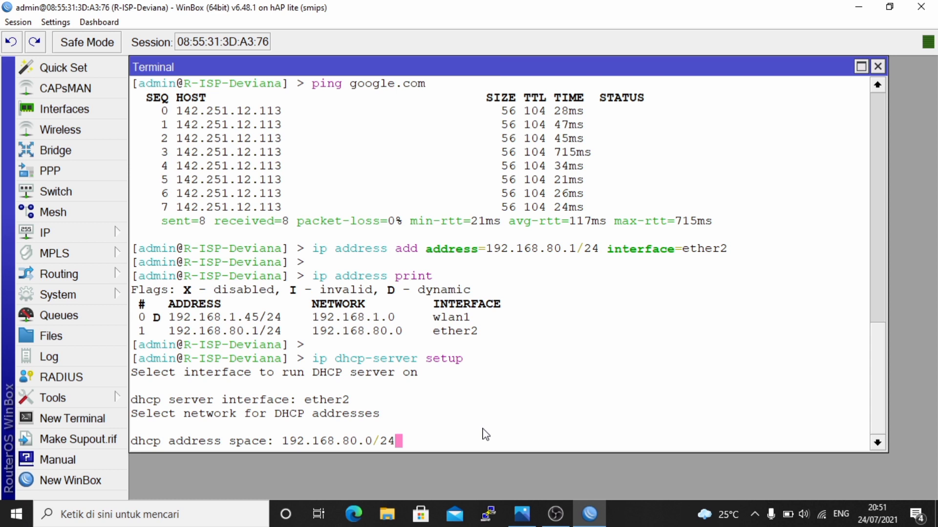
key(Return)
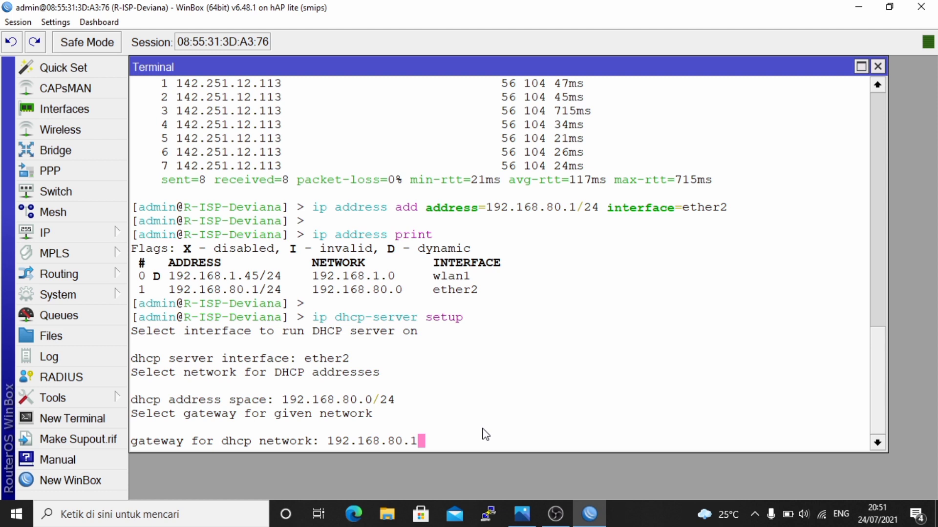
key(Return)
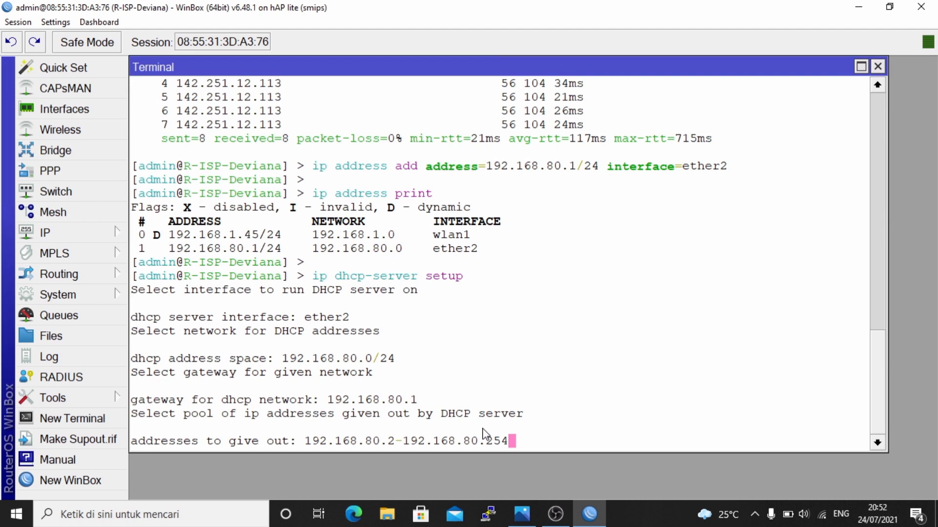
key(Return)
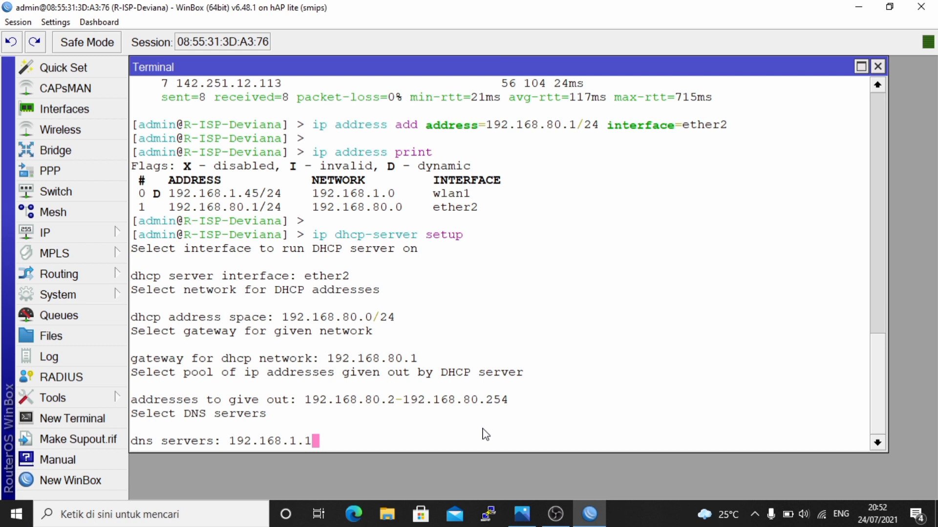
- Replace the DNS server with 8.8.8.8 and accept the 10m lease time
key(BackSpace)
key(BackSpace)
key(BackSpace)
key(BackSpace)
key(BackSpace)
key(BackSpace)
key(BackSpace)
key(BackSpace)
key(BackSpace)
key(BackSpace)
key(BackSpace)
text(8)
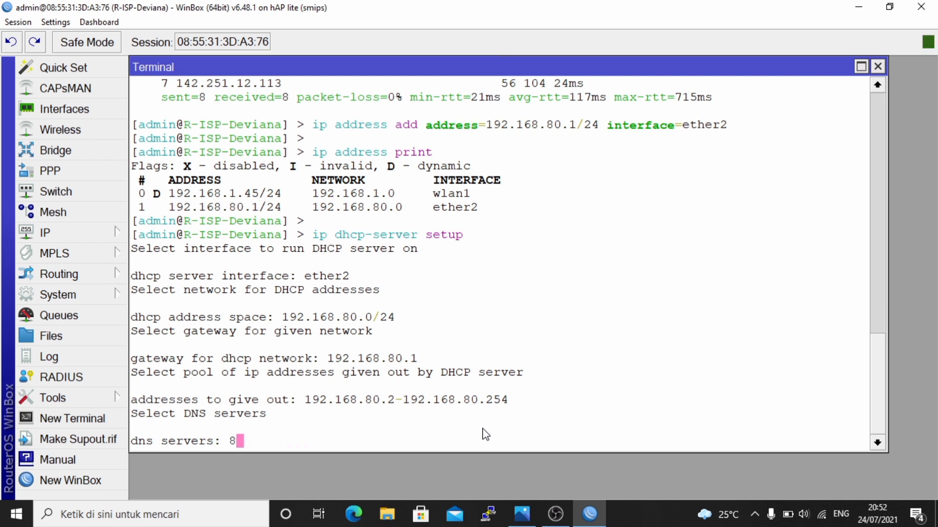
text(.8.8.8)
key(Return)
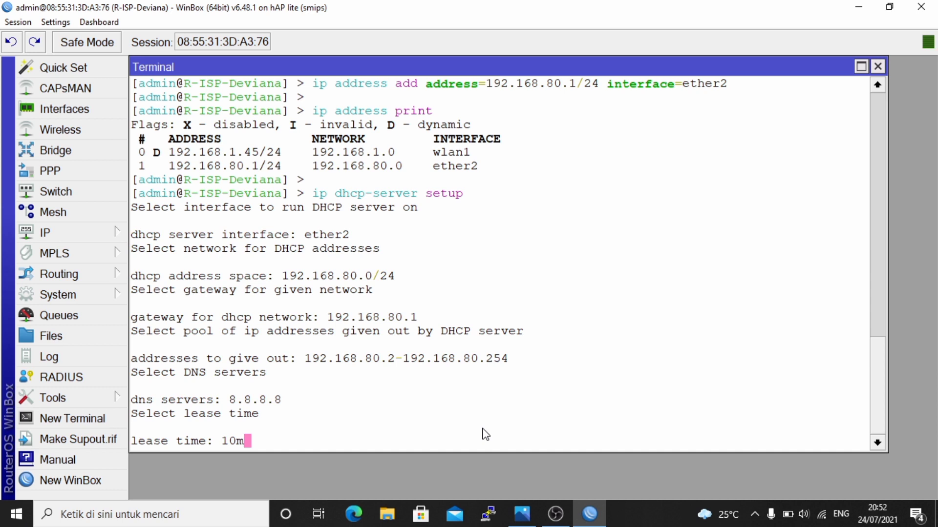
key(Return)
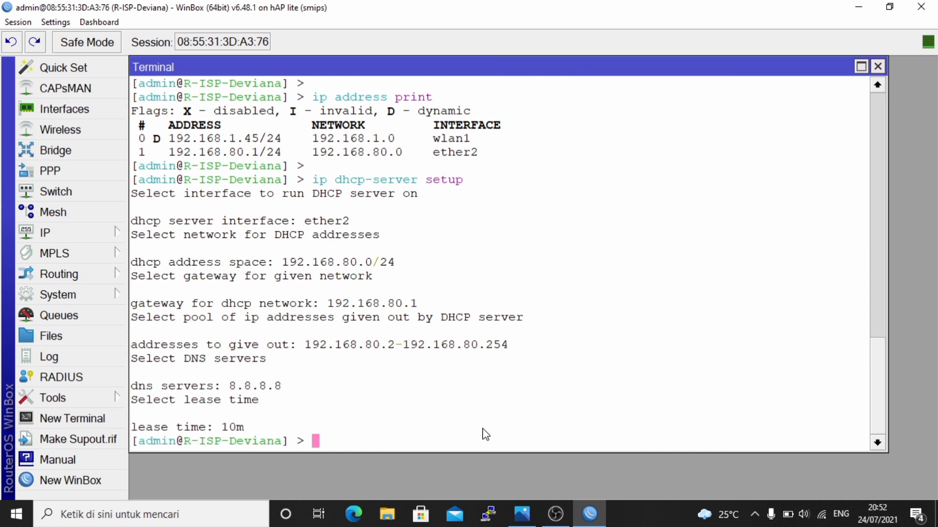
- List the DHCP servers to verify dhcp1 exists on ether2
key(Return)
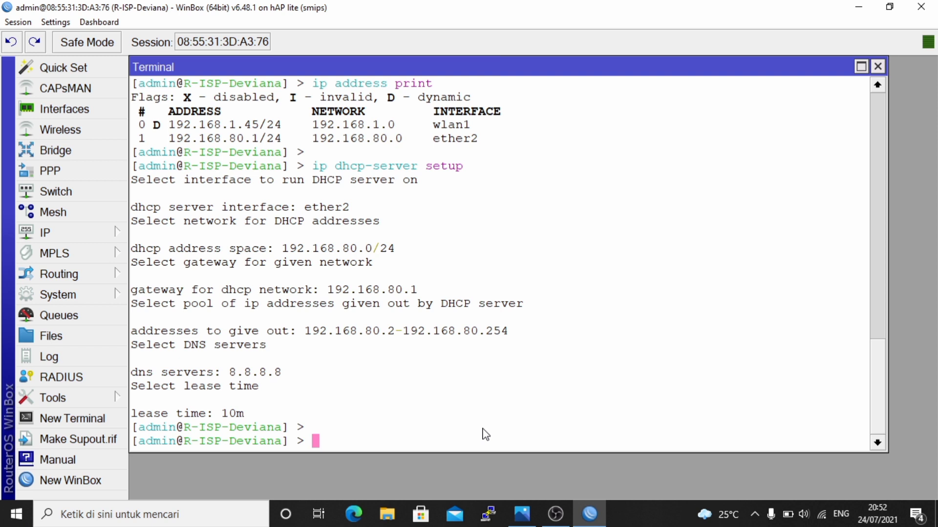
text(ip dhcp-s)
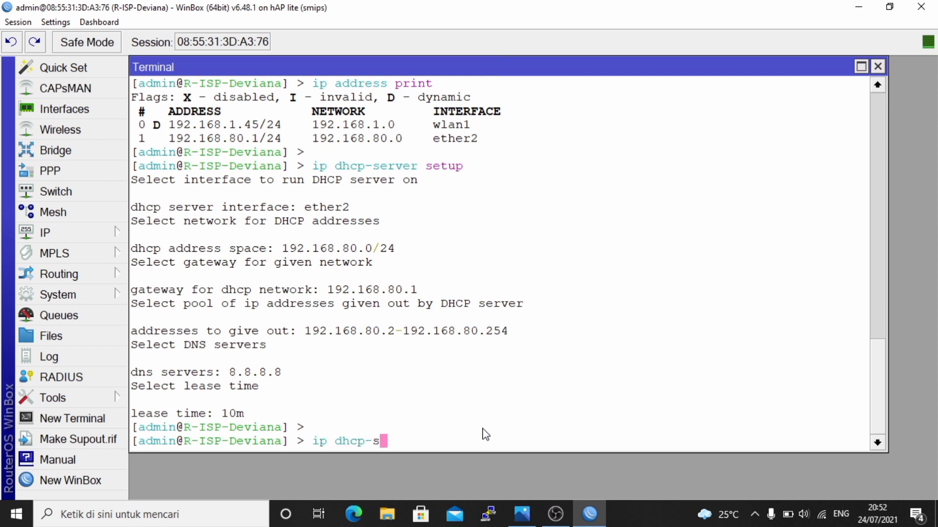
text(erver print)
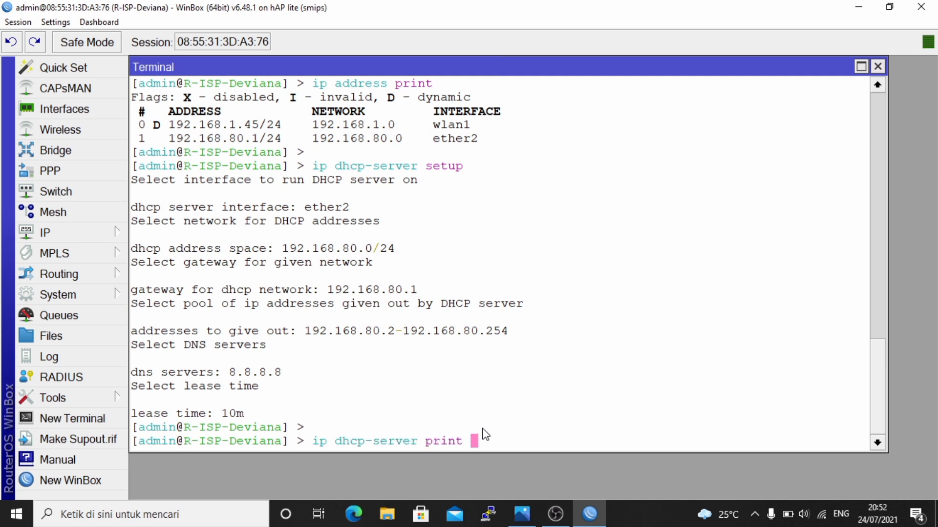
key(Return)
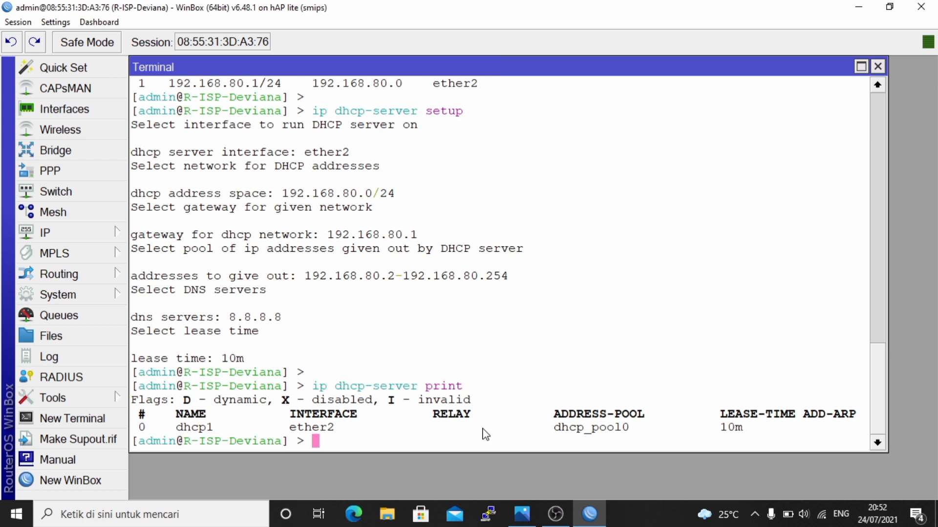
key(Return)
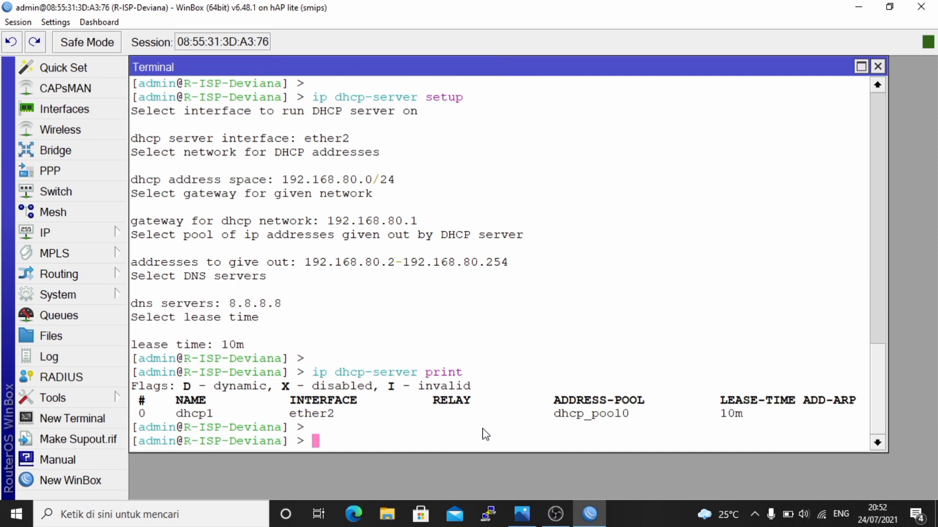
- Add a srcnat NAT rule with out-interface wlan1 and action masquerade
text(ip firewall na)
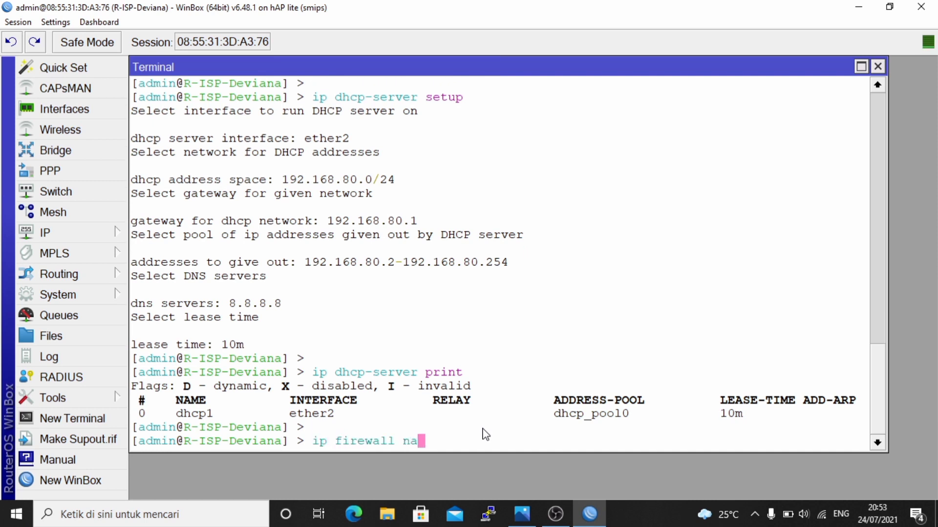
text(t add chain=)
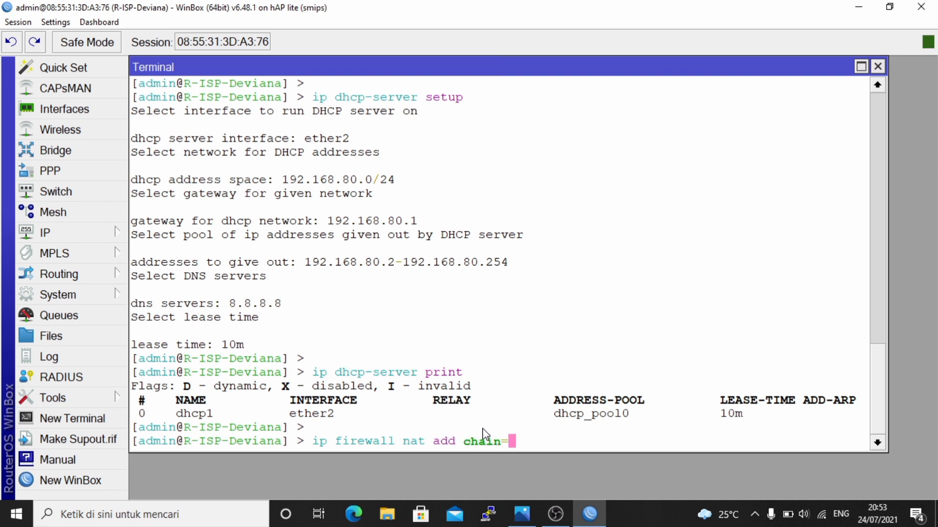
text(srcnat out-i)
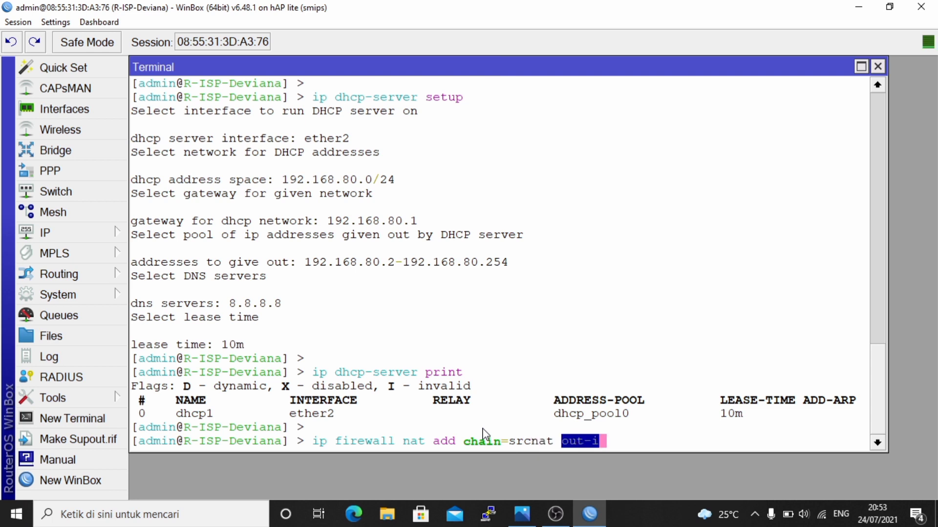
text(nterface)
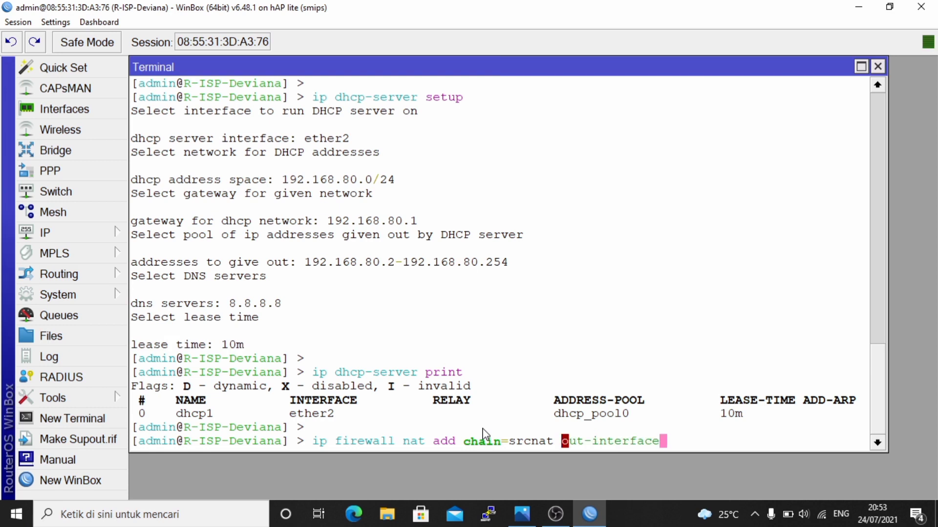
text(=e)
key(BackSpace)
text(wlan1 )
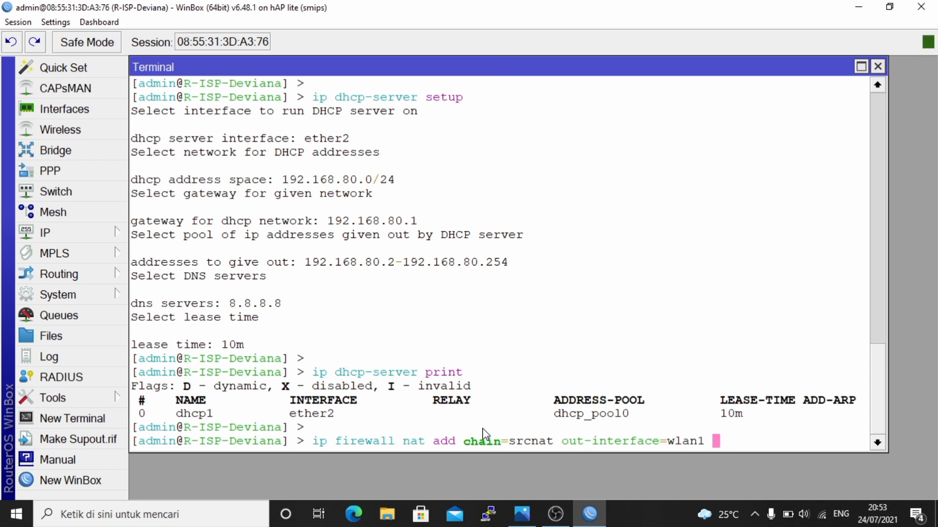
text(action=a)
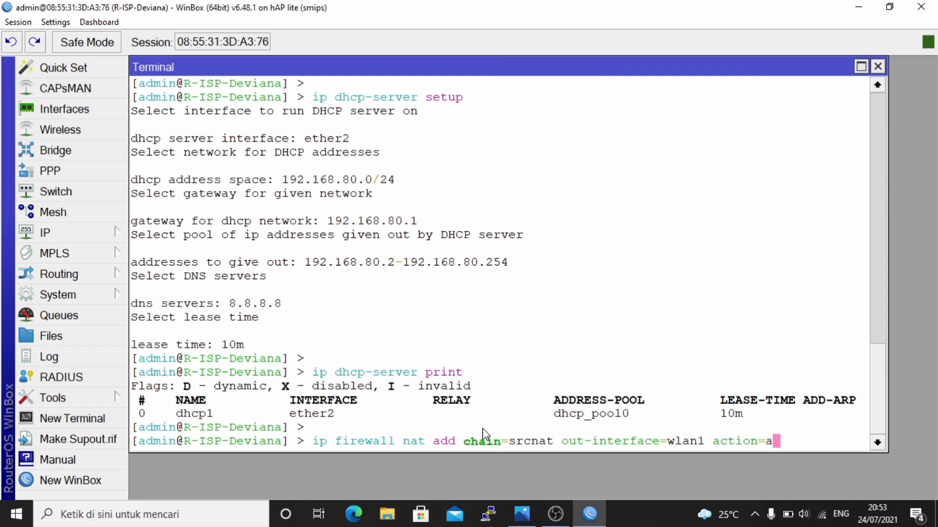
key(BackSpace)
text(masquerade)
key(Return)
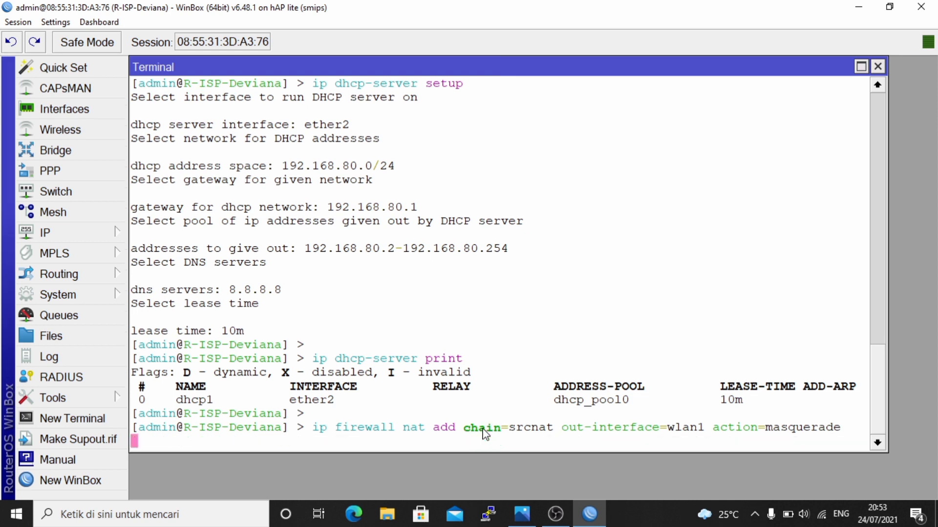
- Print the NAT rules and highlight the new masquerade entry to verify it
key(Return)
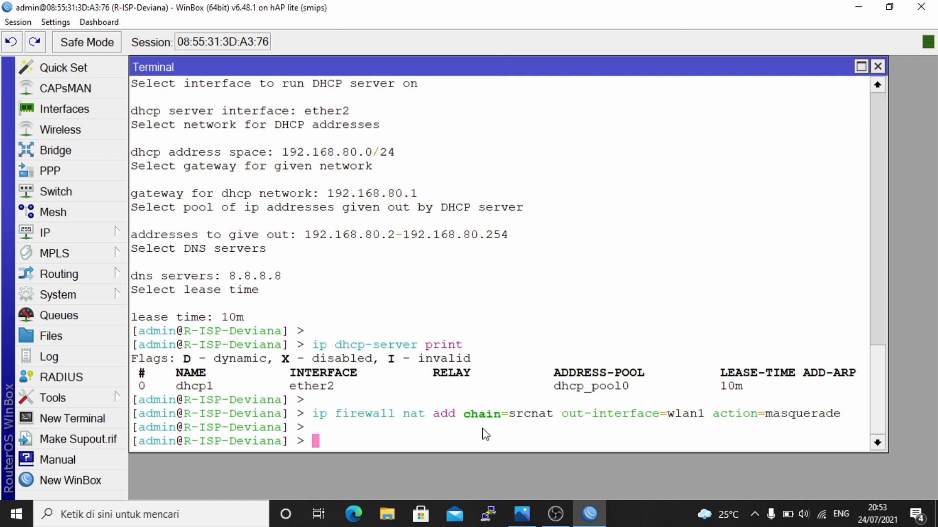
text(ip fire)
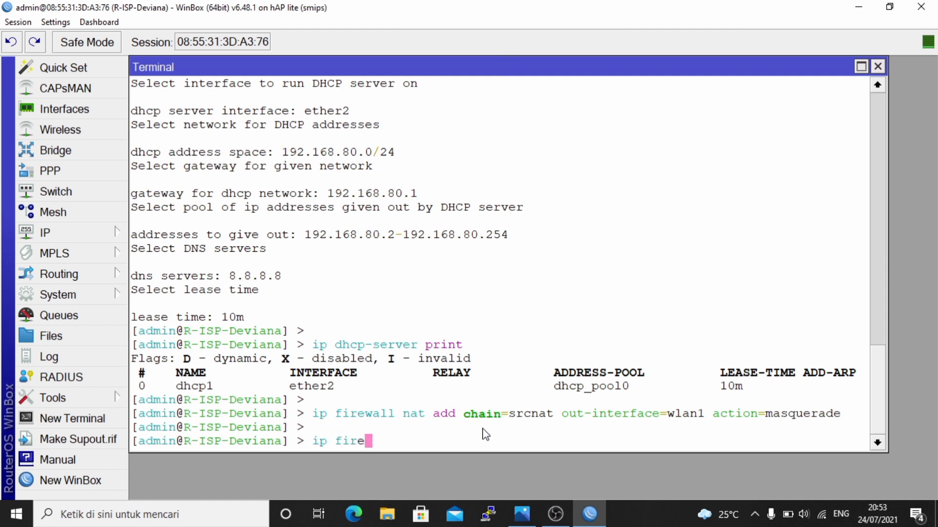
key(Tab)
text(nat )
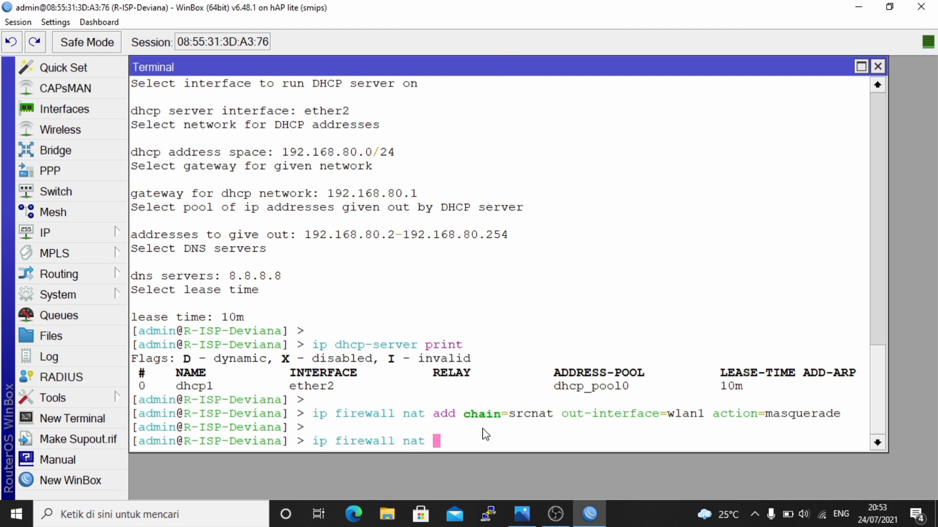
text(print)
key(Return)
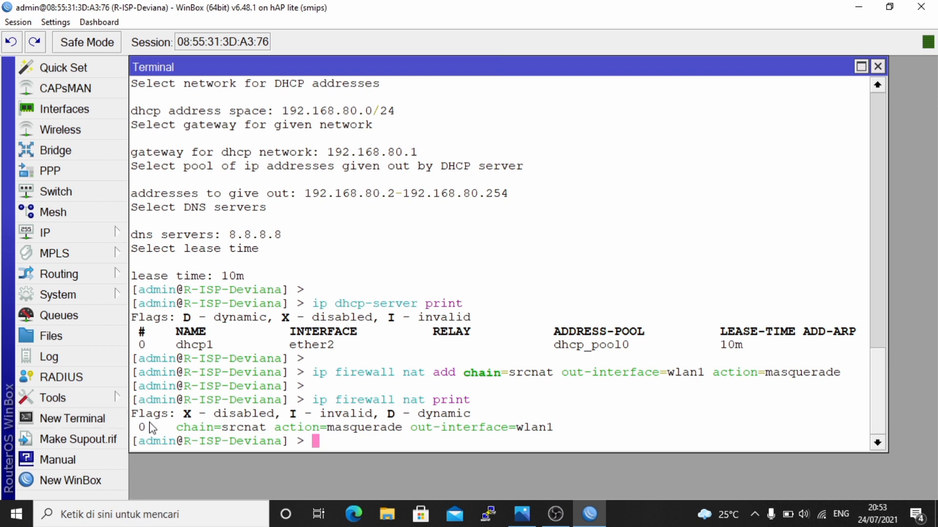
drag(183, 427, 132, 427)
drag(504, 423, 556, 433)
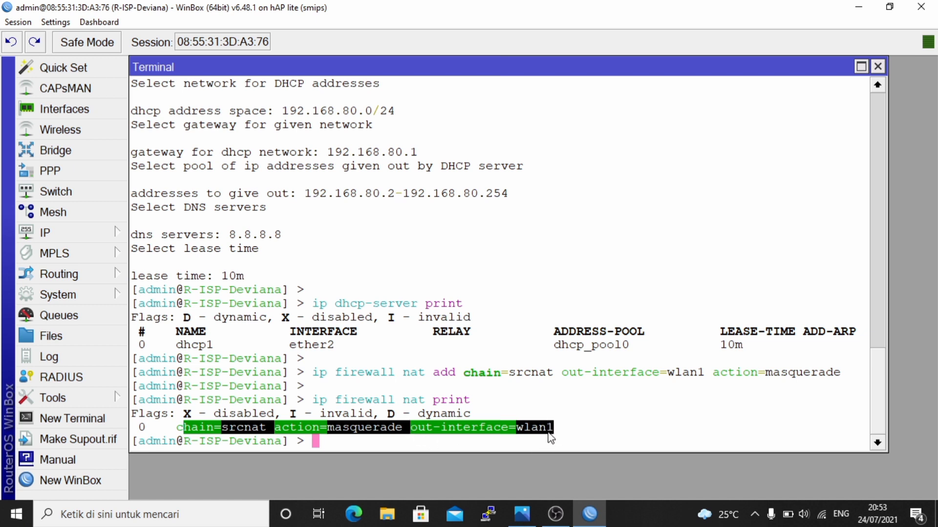
click(407, 434)
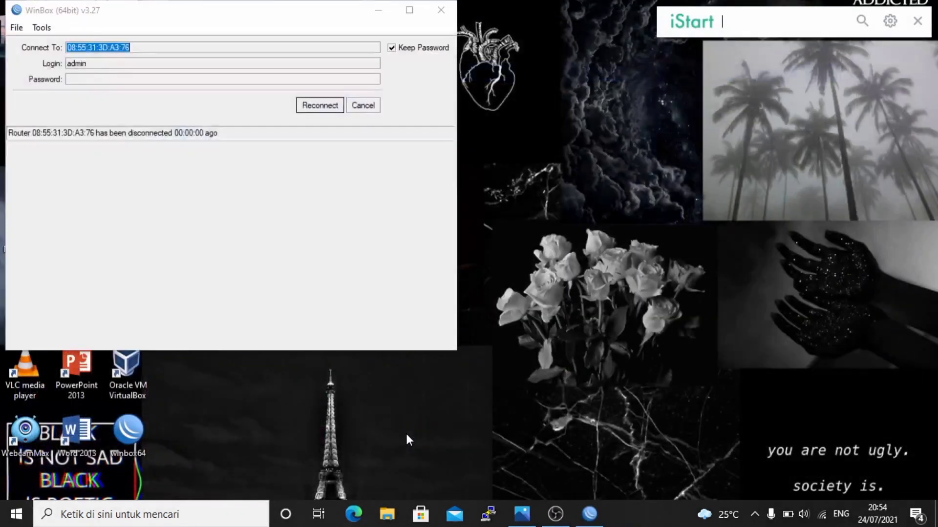
- Dismiss the disconnect notice, connect to the client router from Neighbors, and maximize its window
click(375, 108)
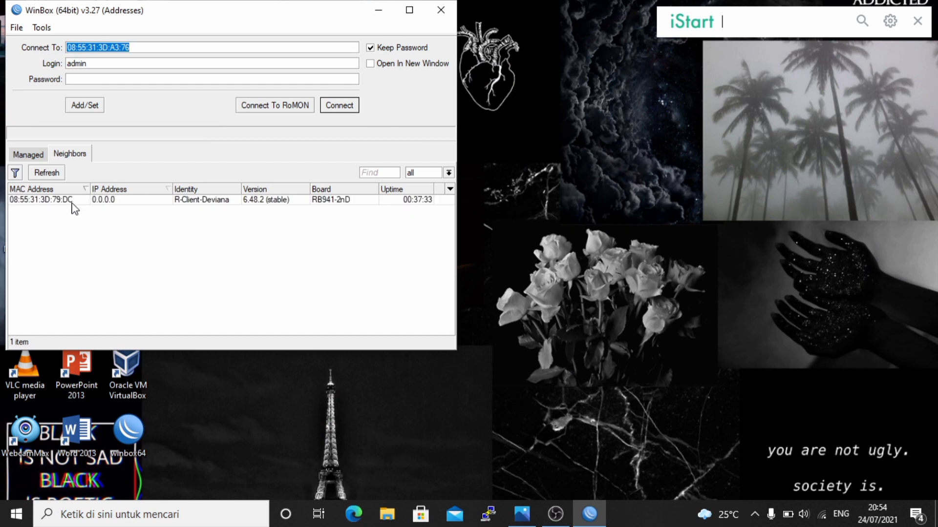
click(49, 200)
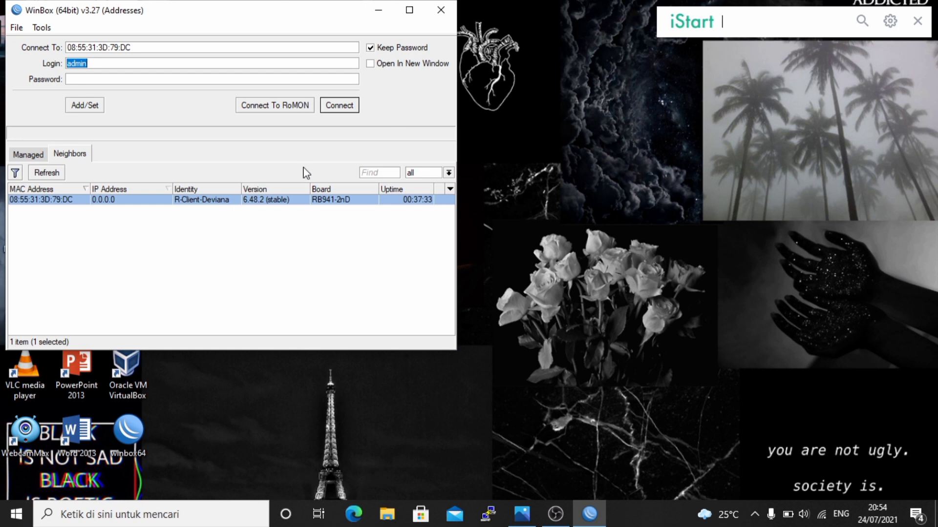
click(342, 105)
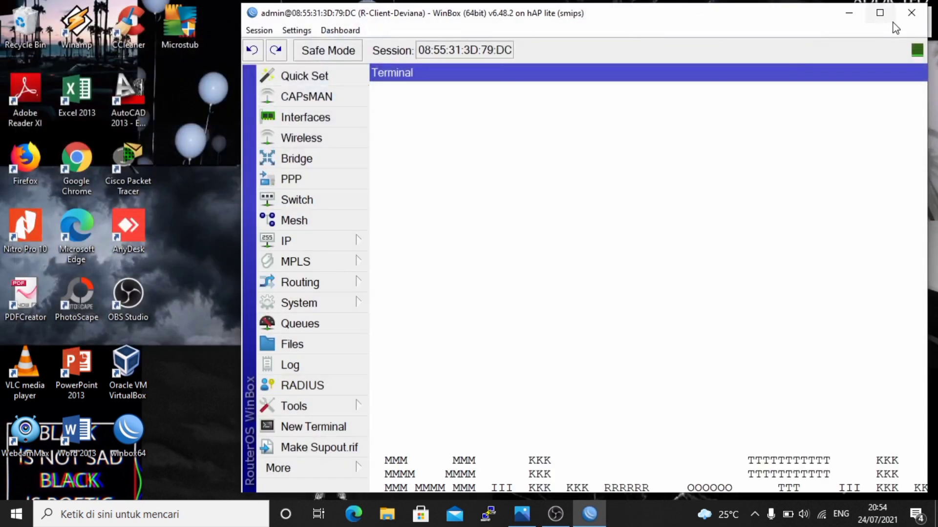
click(879, 13)
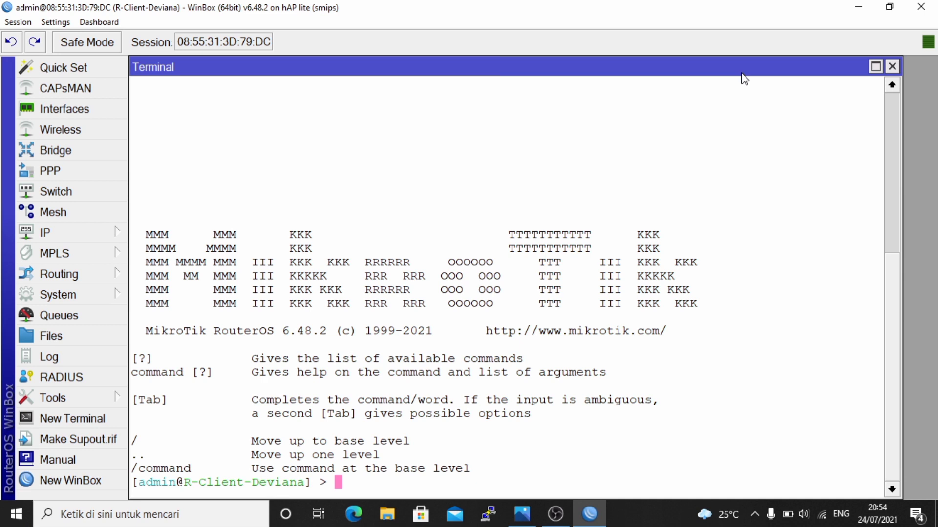
- List the interfaces, then add a DHCP client on ether2 with disabled=no
text(interface print)
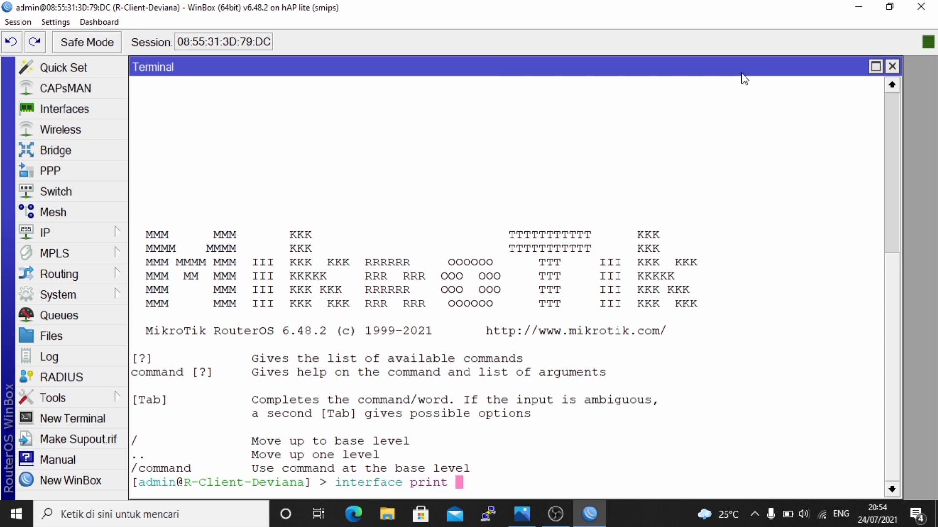
key(Return)
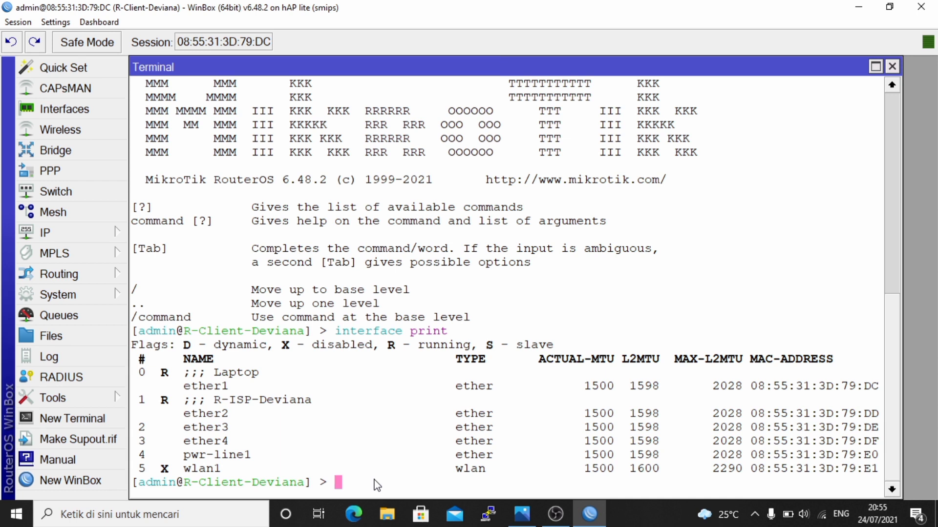
text(ip dhcp-c)
key(Tab)
text(add inter)
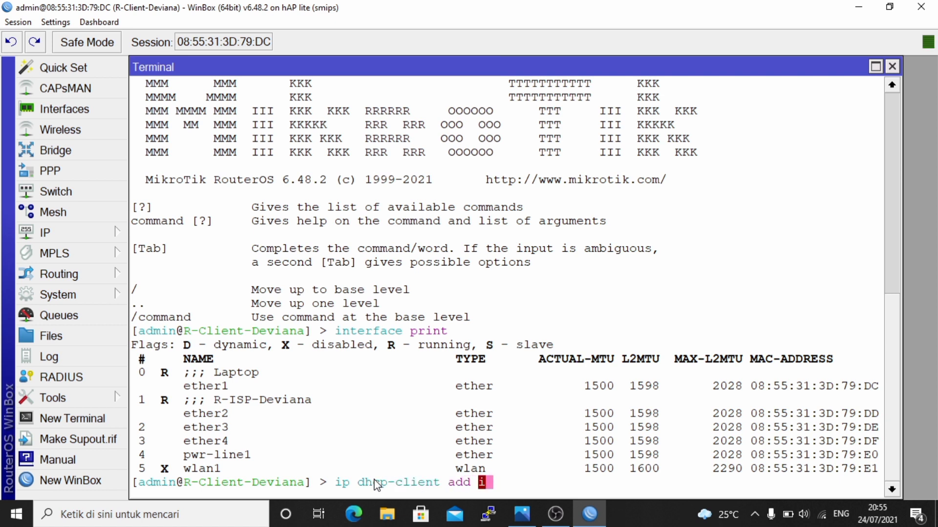
key(Tab)
text(ether2)
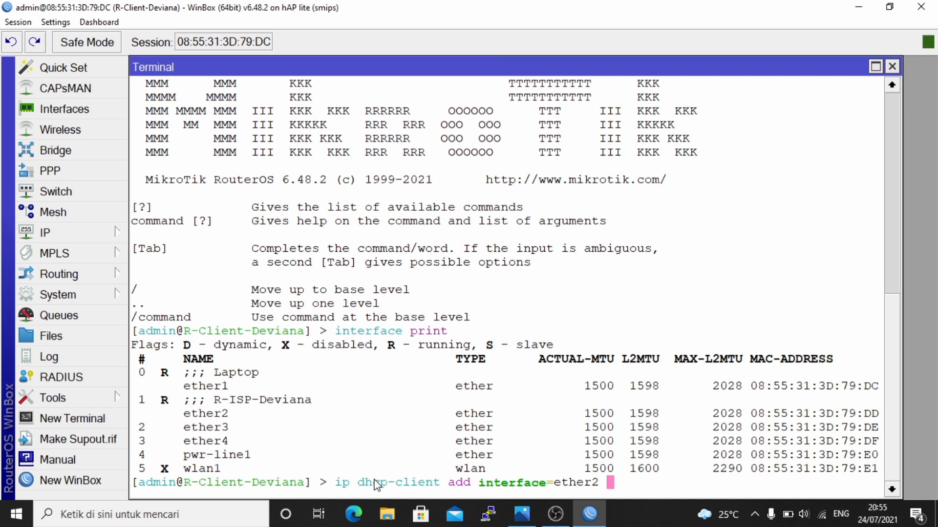
text( disa)
key(Tab)
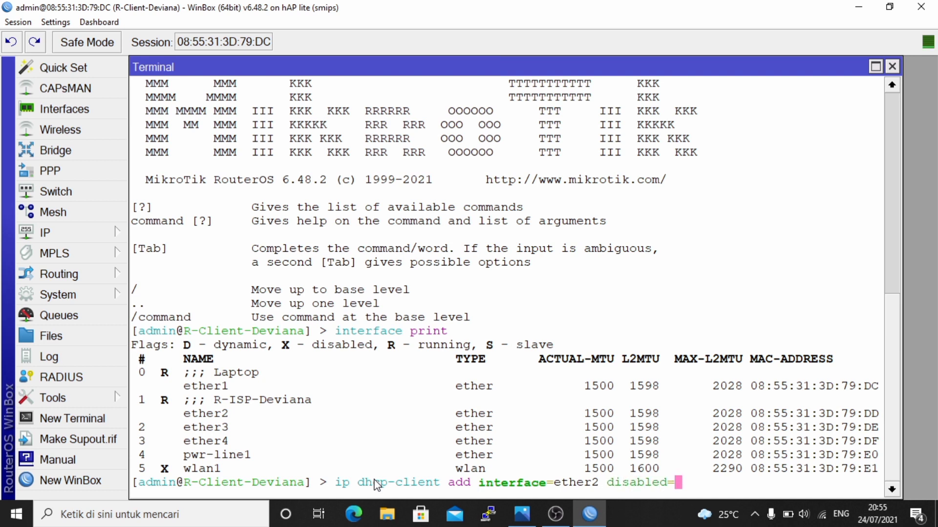
text(no)
key(Return)
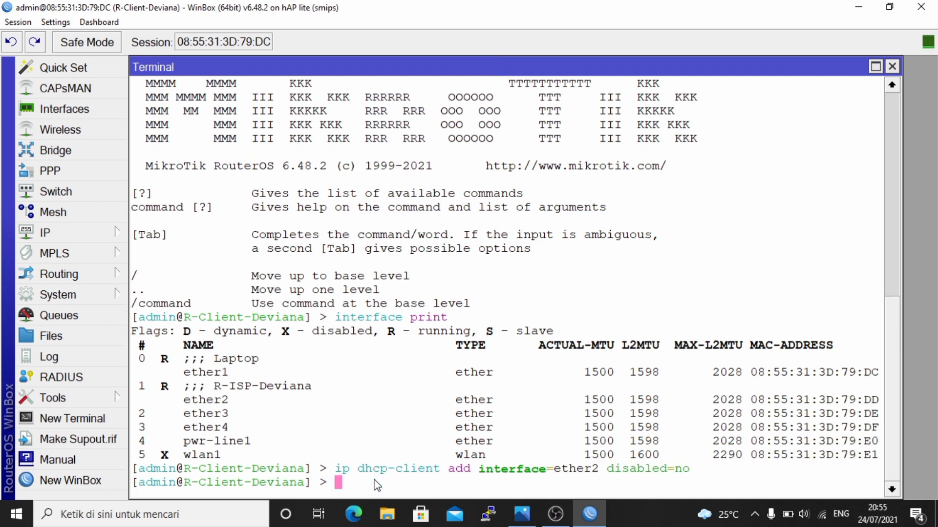
- Print the DHCP clients to confirm ether2 is bound to 192.168.80.254/24
key(Return)
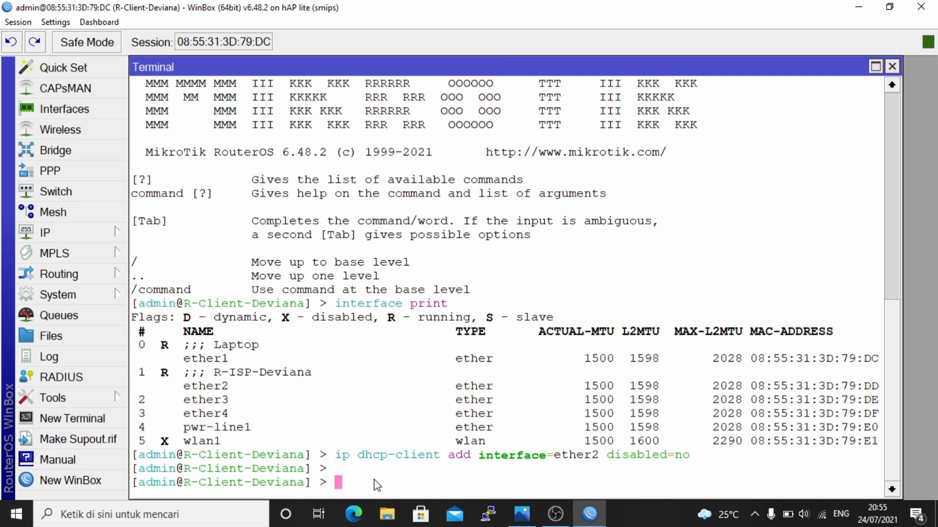
text(ip dhcp-c)
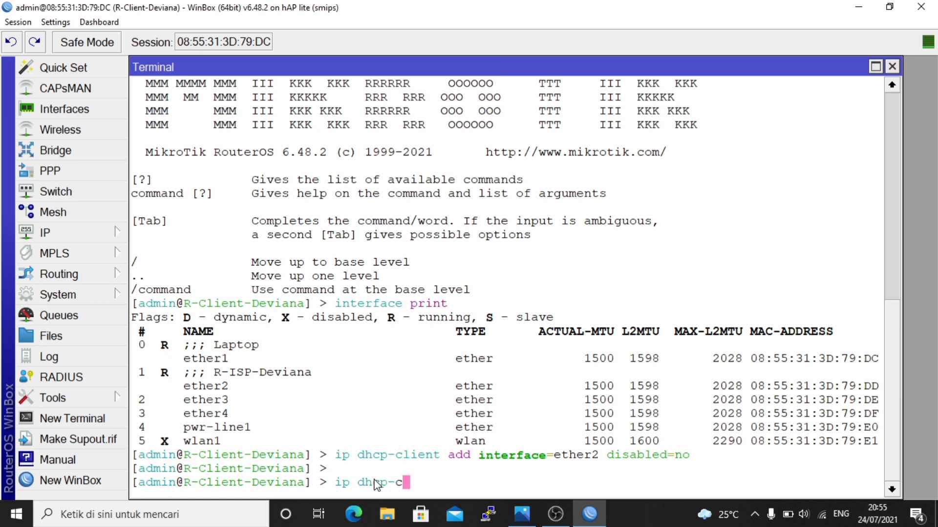
key(Tab)
text(pr)
key(Tab)
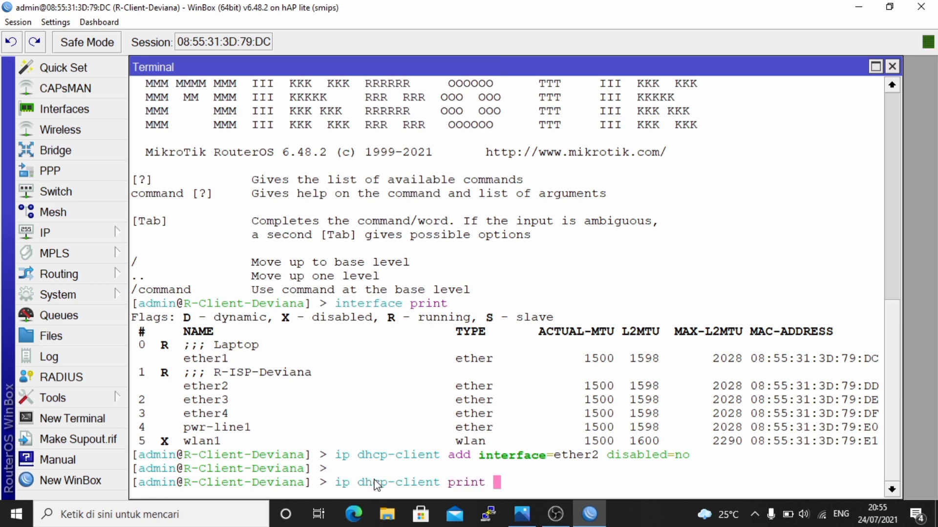
key(Return)
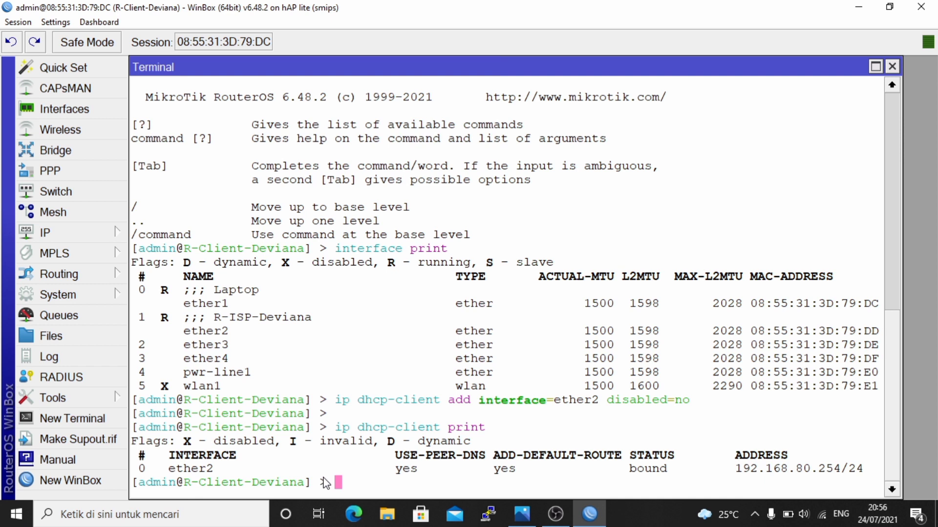
- Ping google.com, stopping after 7 packets: 6 replies, 14% loss, 30ms average
key(Return)
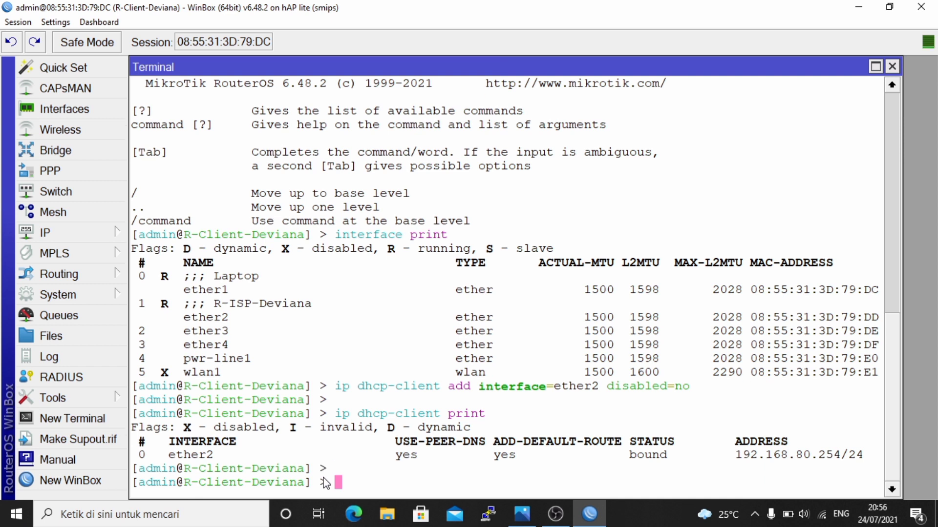
text(ping goog)
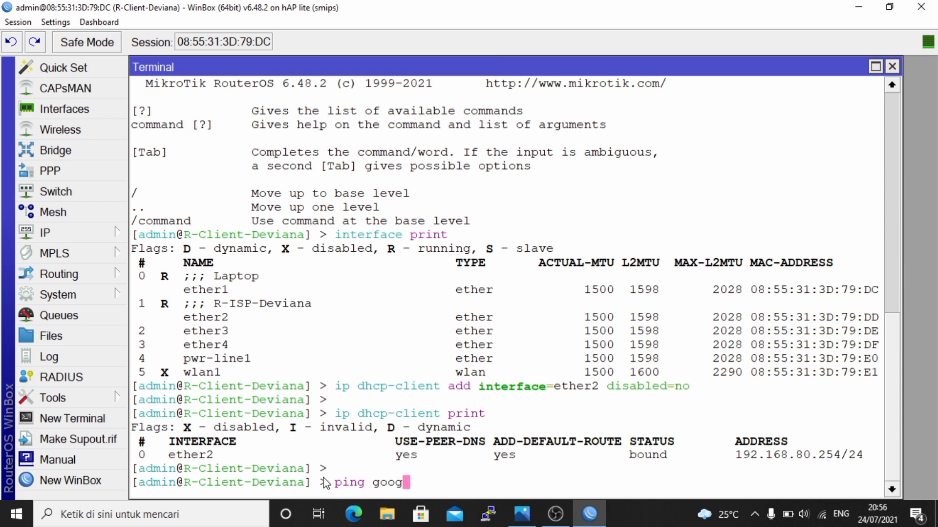
text(le.com)
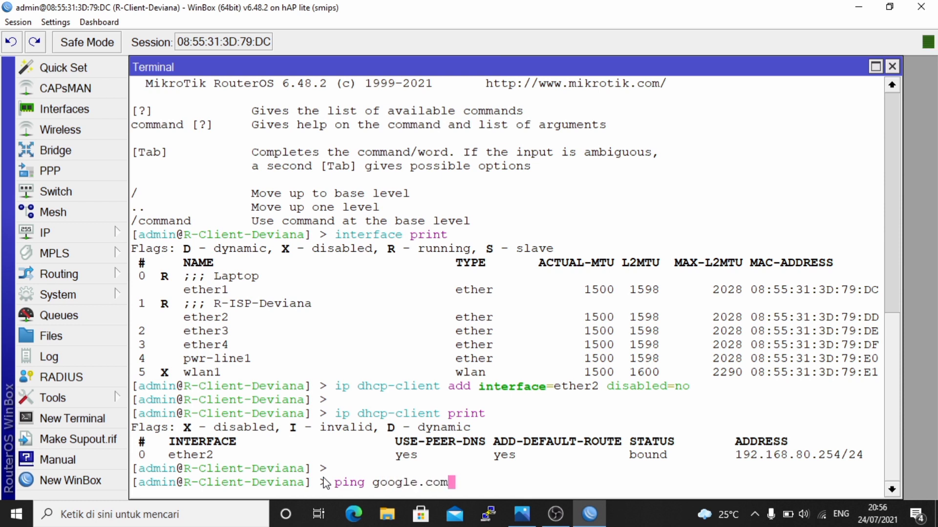
key(Return)
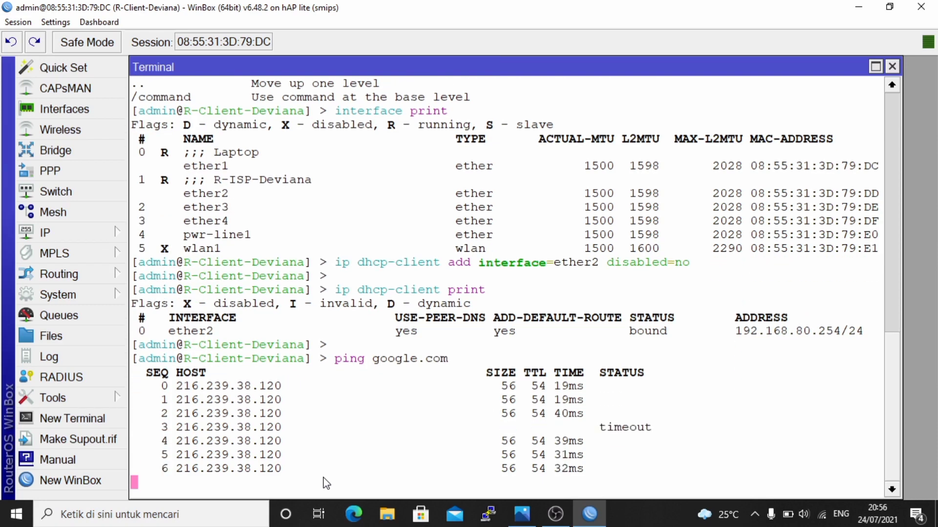
key(ctrl+c)
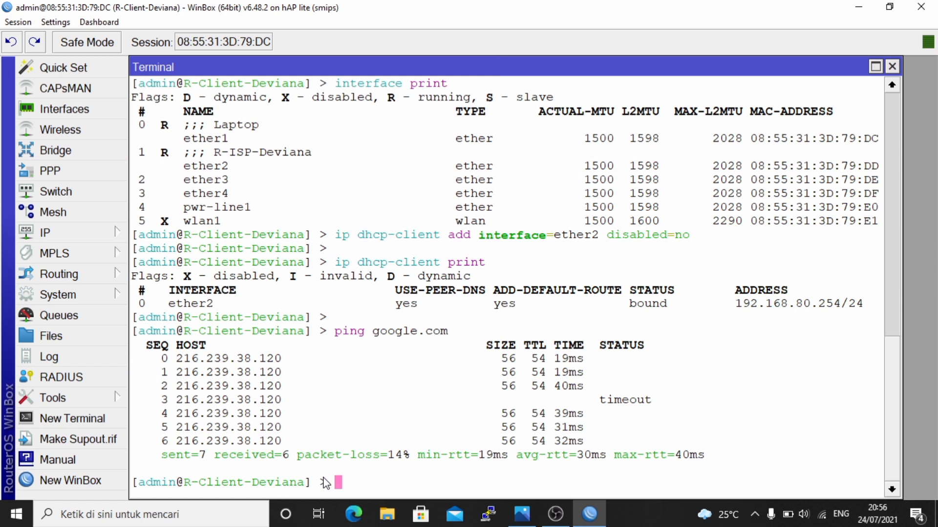
key(Return)
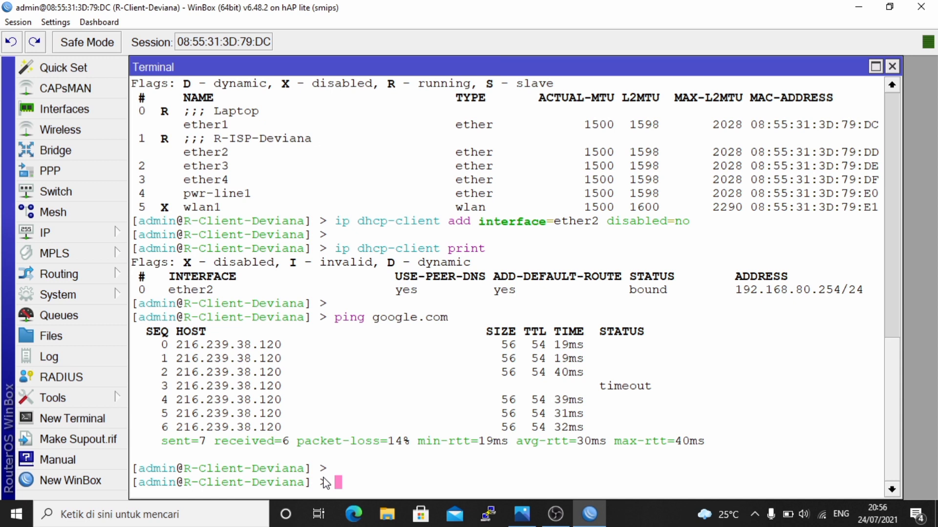
- Add a srcnat NAT rule with action masquerade for traffic leaving out-interface ether2
text(ip firewall )
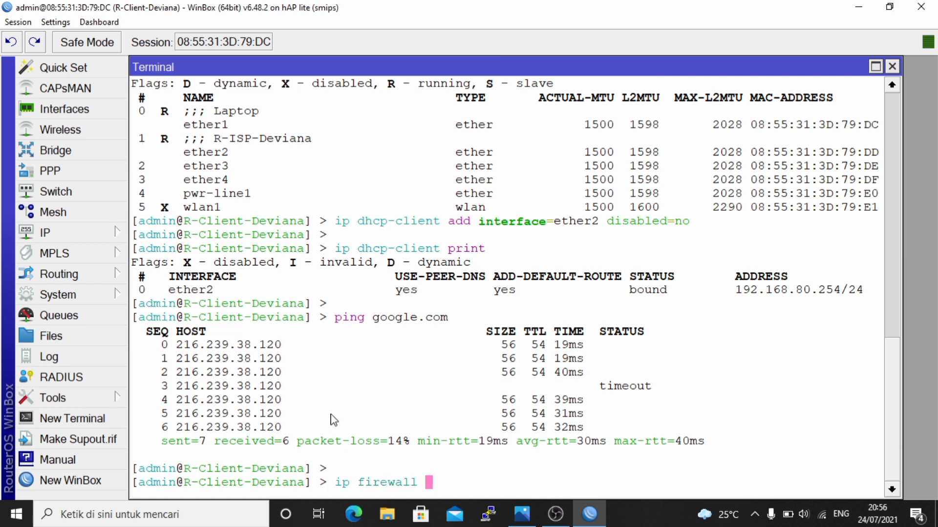
text(a)
key(BackSpace)
text(nat add c)
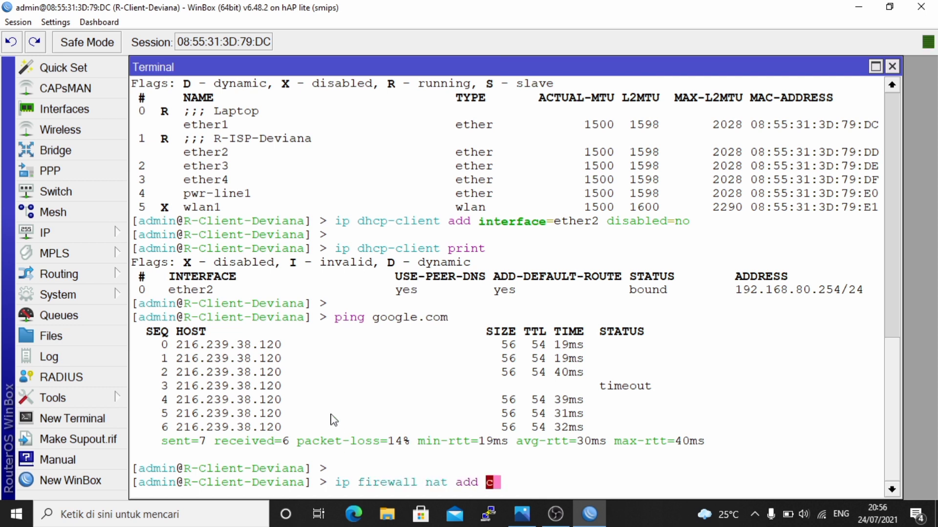
text(hain=sr)
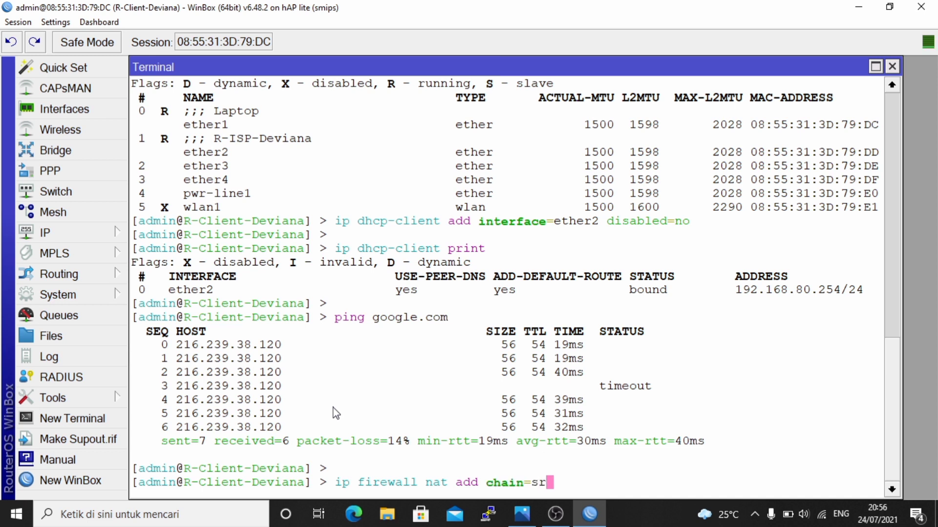
text(cnat )
text(out-inter)
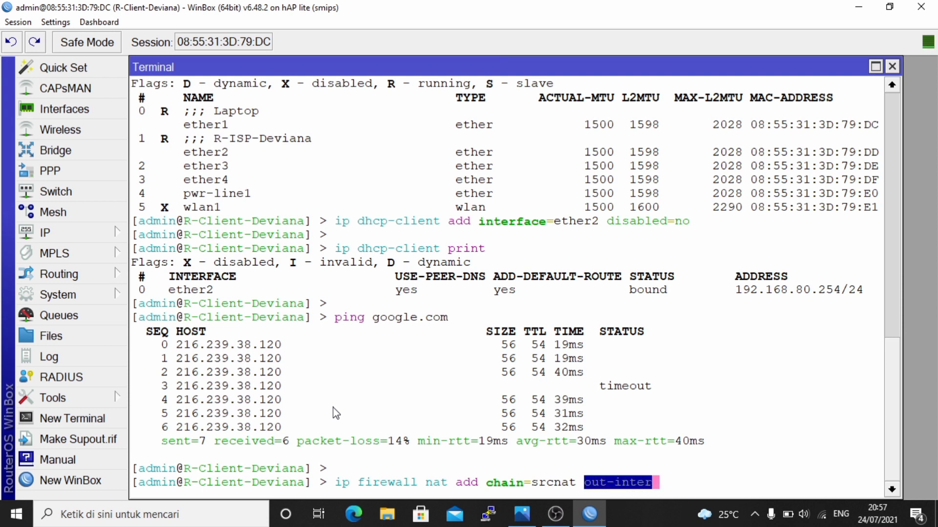
key(Tab)
text(e2)
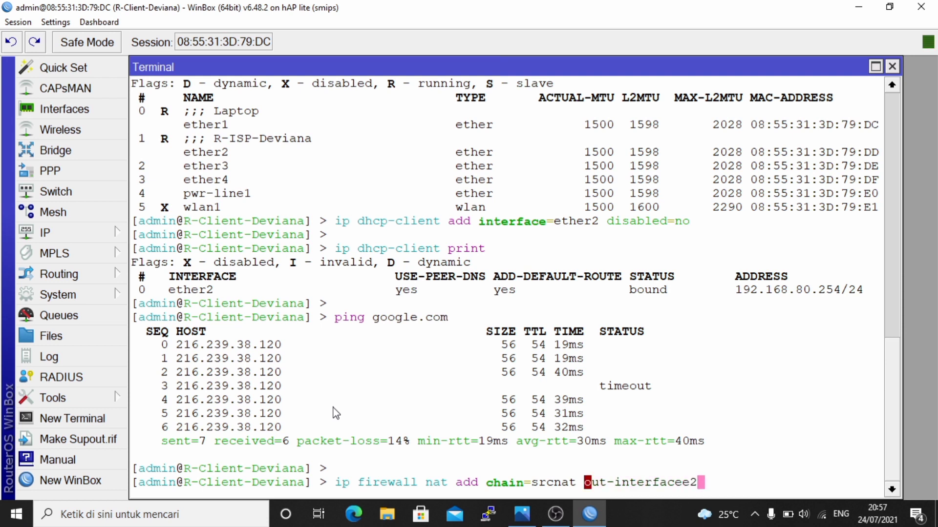
key(BackSpace)
key(BackSpace)
text(=)
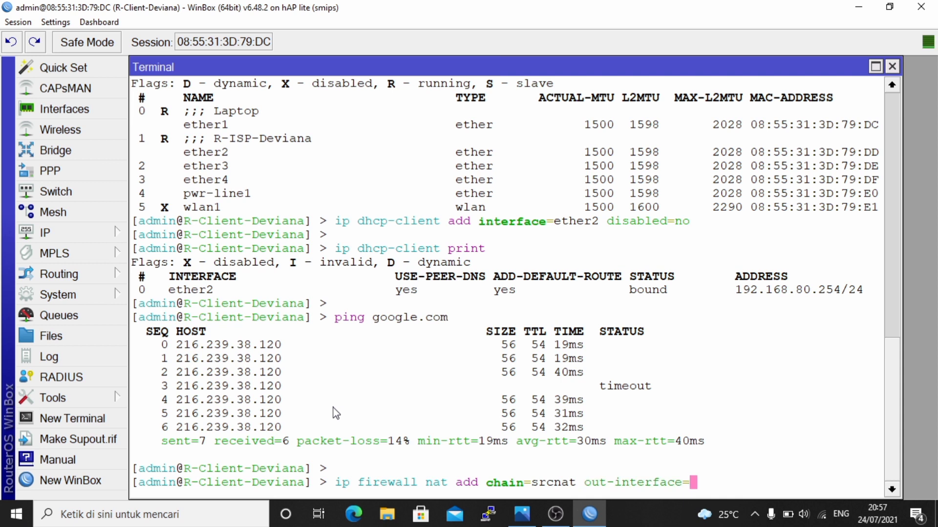
text(ether2 )
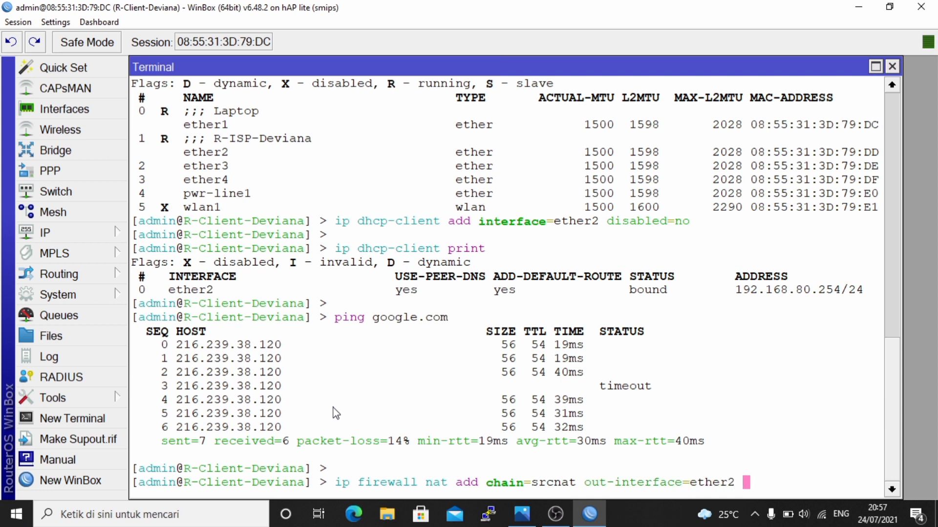
text(action=ma)
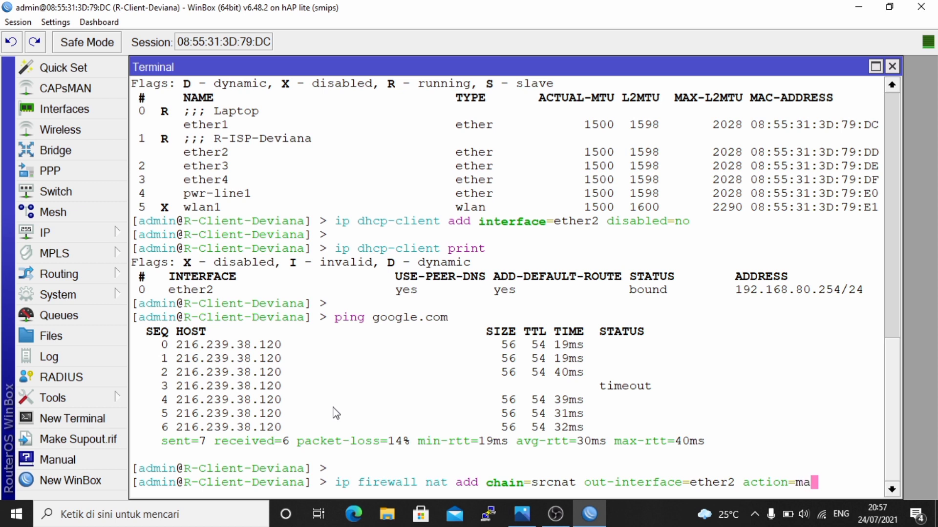
key(Tab)
key(Return)
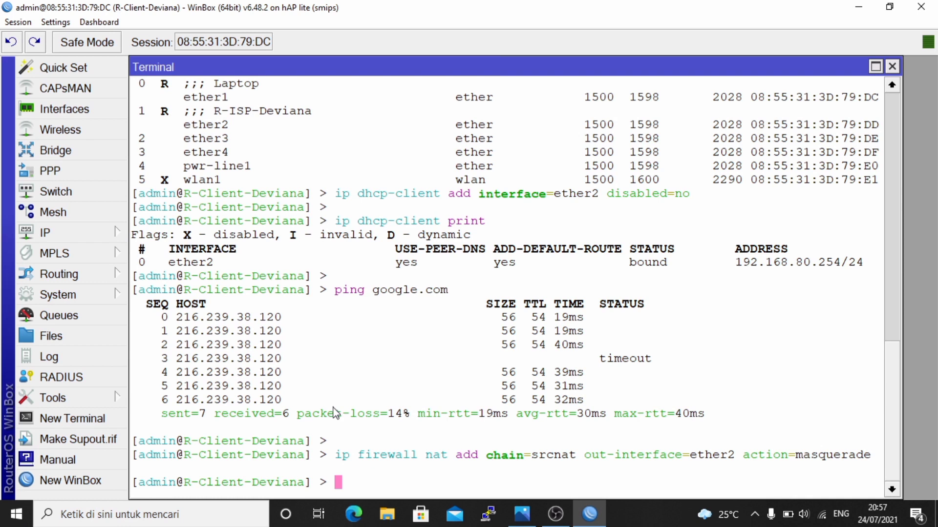
- Print the NAT rule list to confirm the new masquerade rule
text(ip firewall )
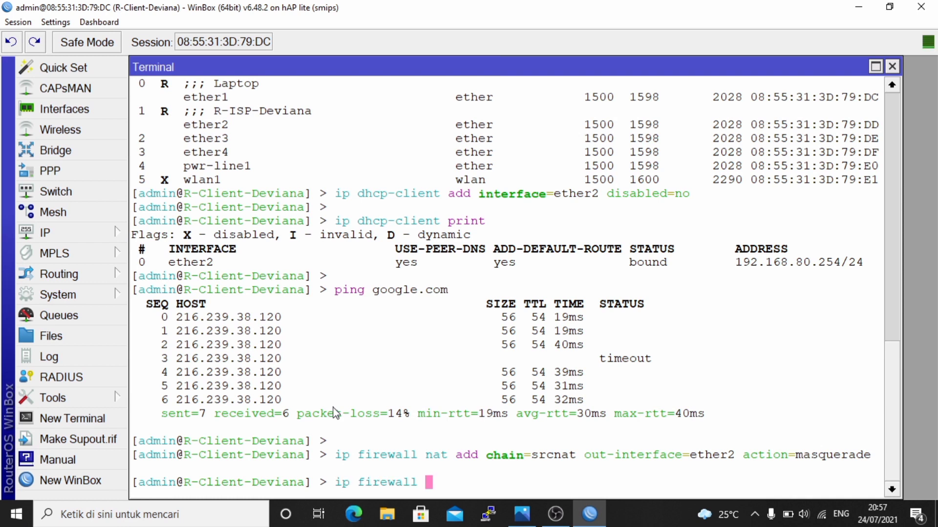
text(nat print)
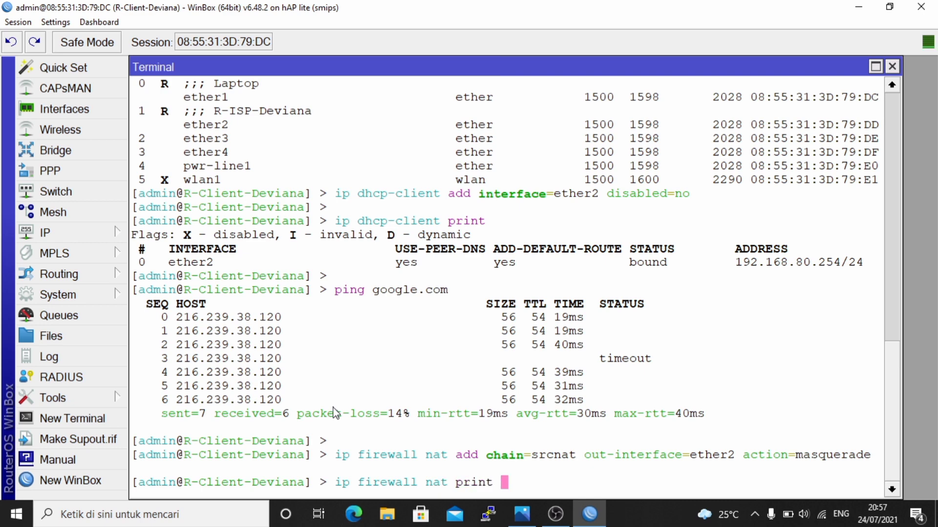
key(Return)
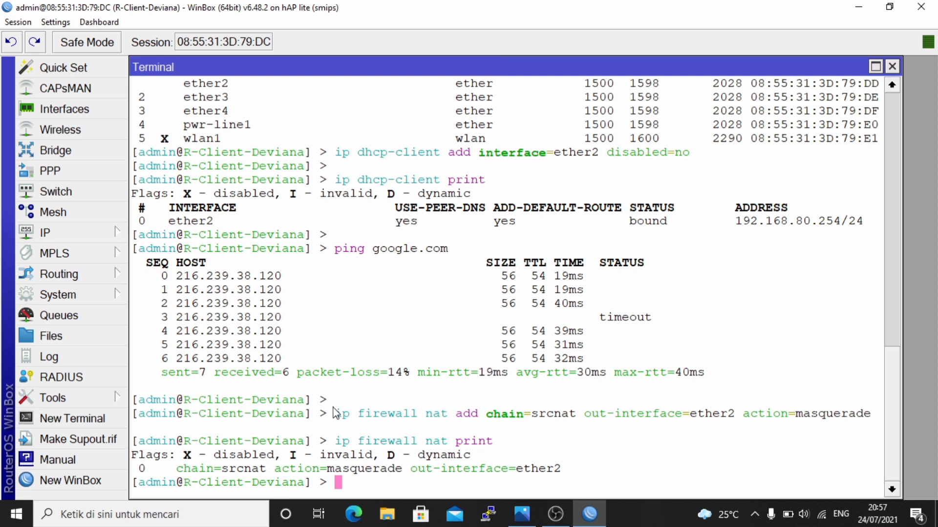
key(Return)
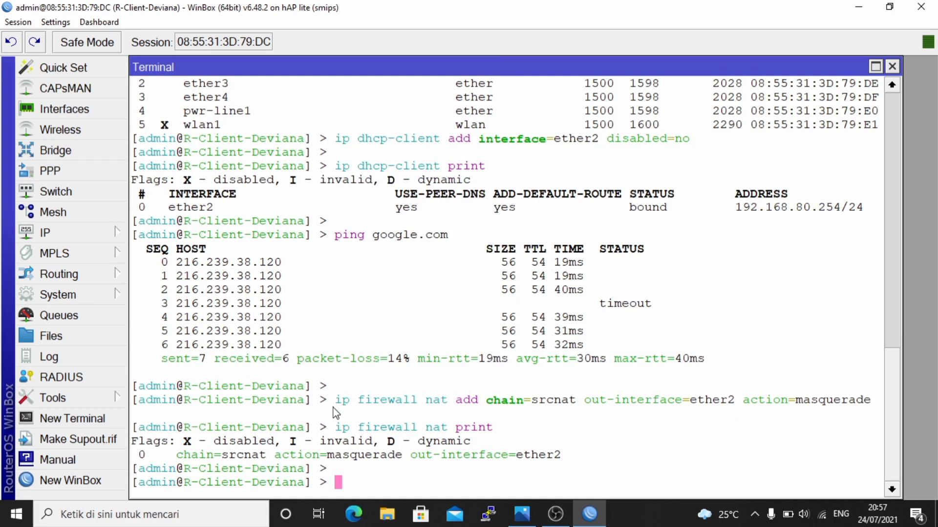
- Assign the LAN address 80.80.80.1/24 to ether1
text(ip address a)
text(address=)
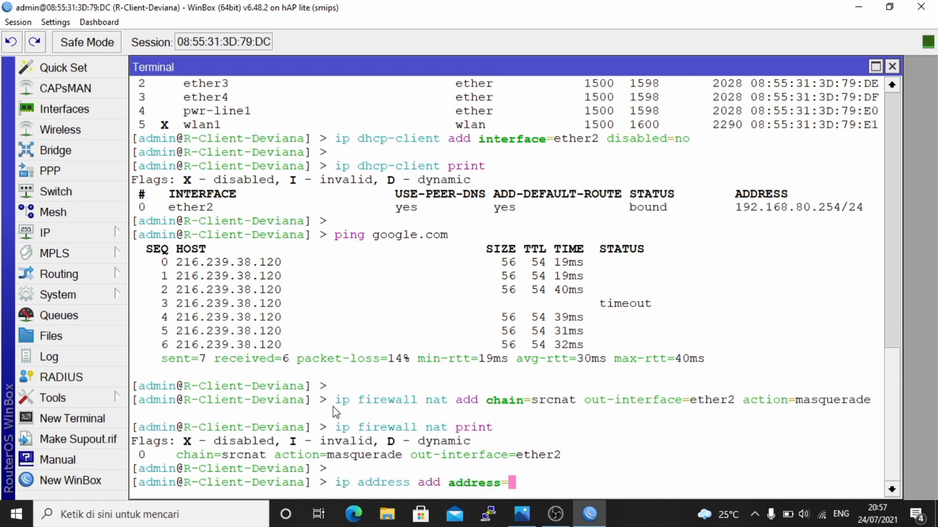
text(80.80.80.)
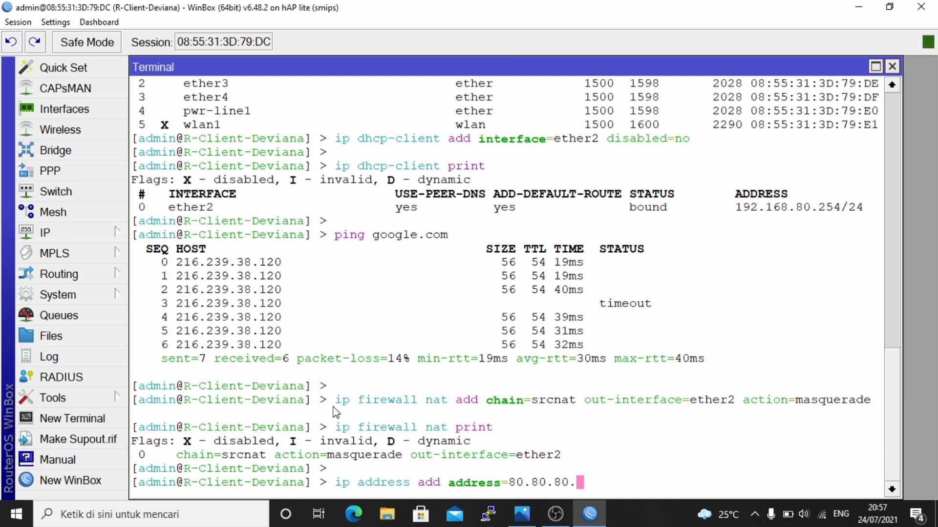
text(1/24 inter)
key(Tab)
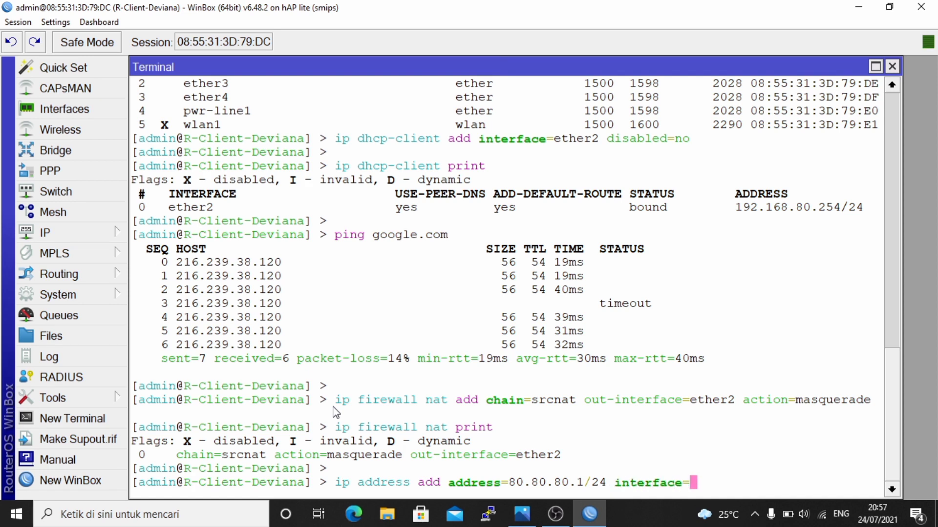
text(ether1)
key(Return)
key(Return)
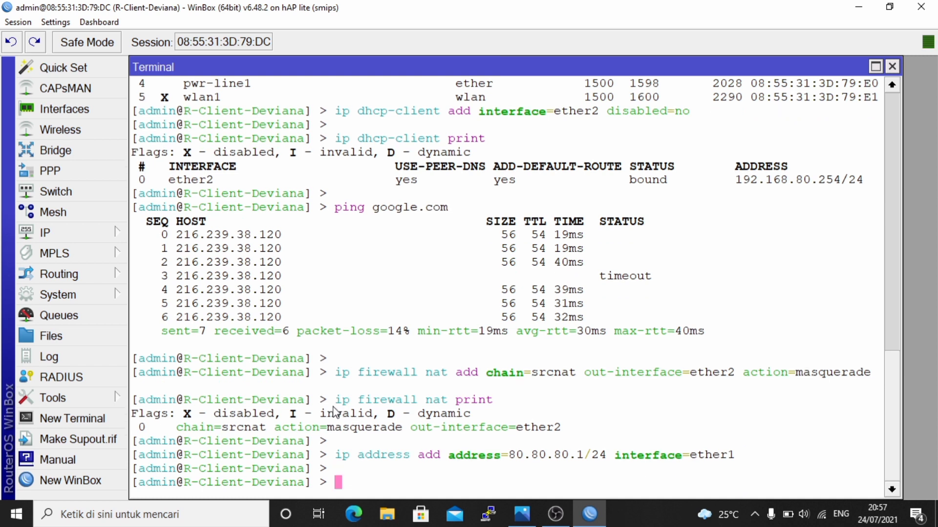
- Print the IP address list showing ether1's new address beside ether2's DHCP address
text(ip dhc)
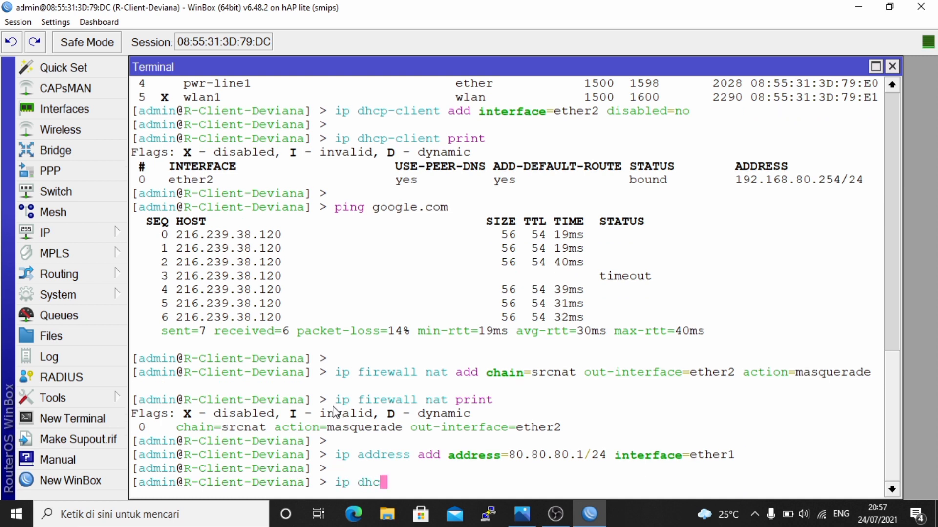
text(p-c)
key(BackSpace)
key(BackSpace)
key(BackSpace)
key(BackSpace)
key(BackSpace)
key(BackSpace)
text(address pr)
key(Tab)
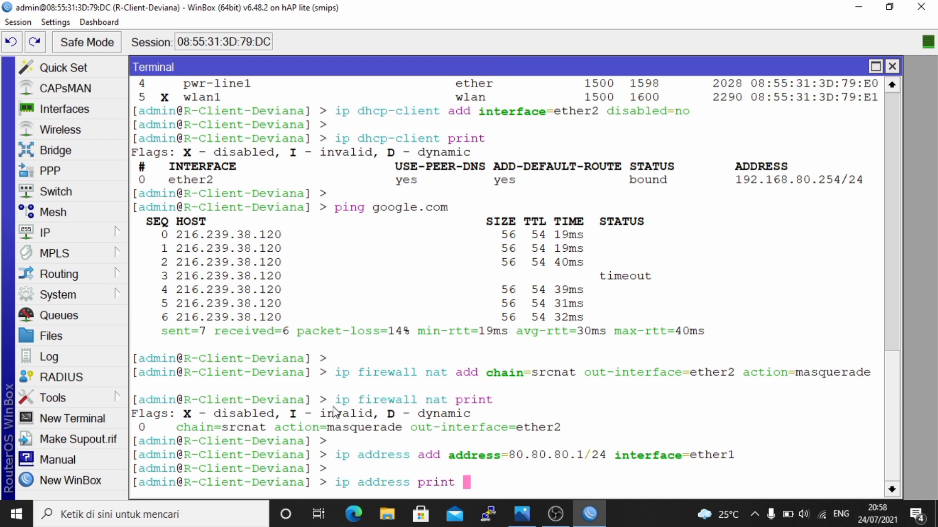
key(Return)
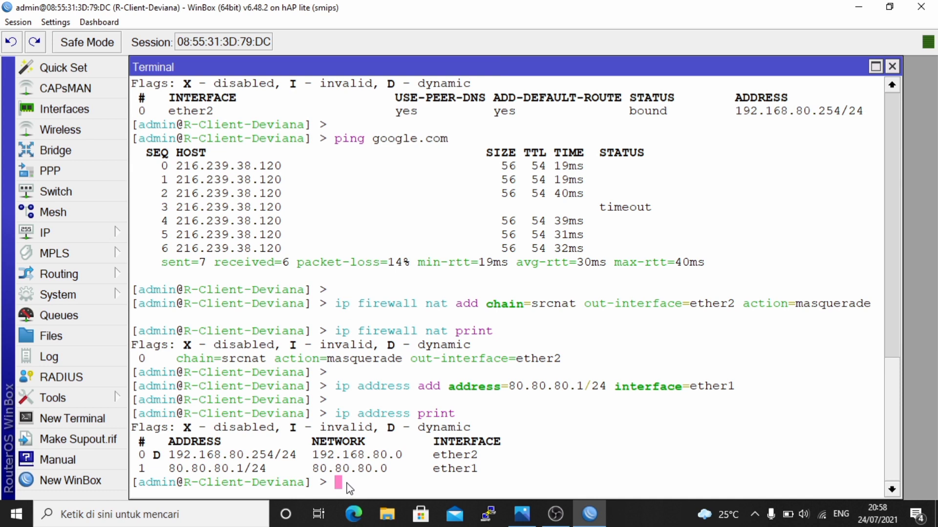
- Begin an input-chain filter rule on ether2 matching connection-state established,related
key(Return)
text(ip )
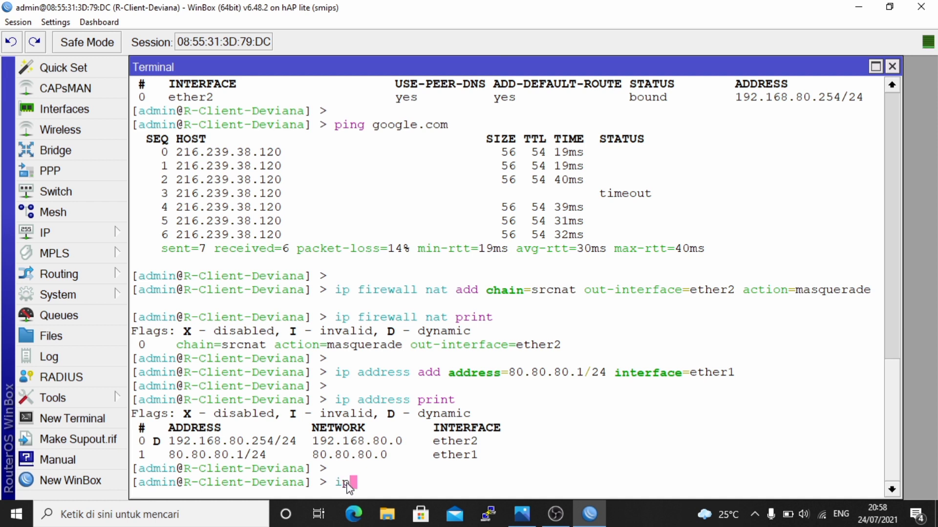
text(firewall d)
key(BackSpace)
text(filter )
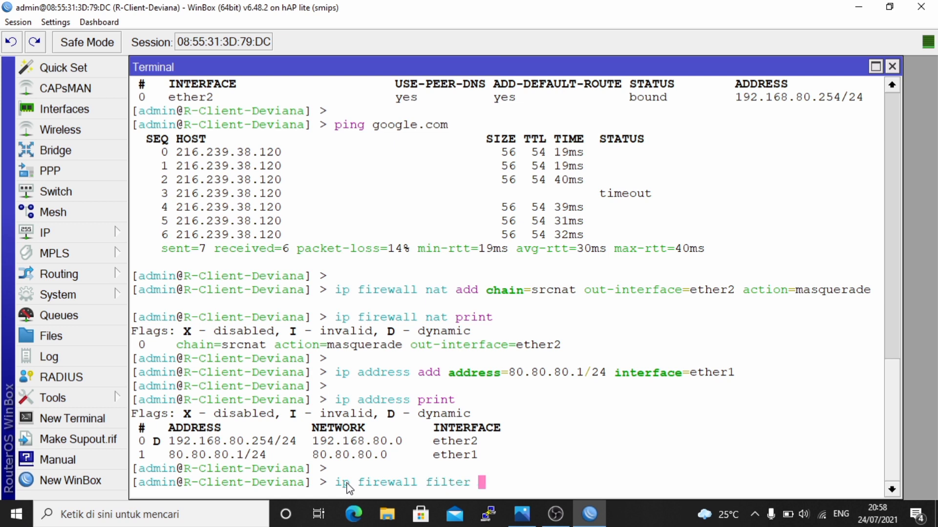
text(add chain=2)
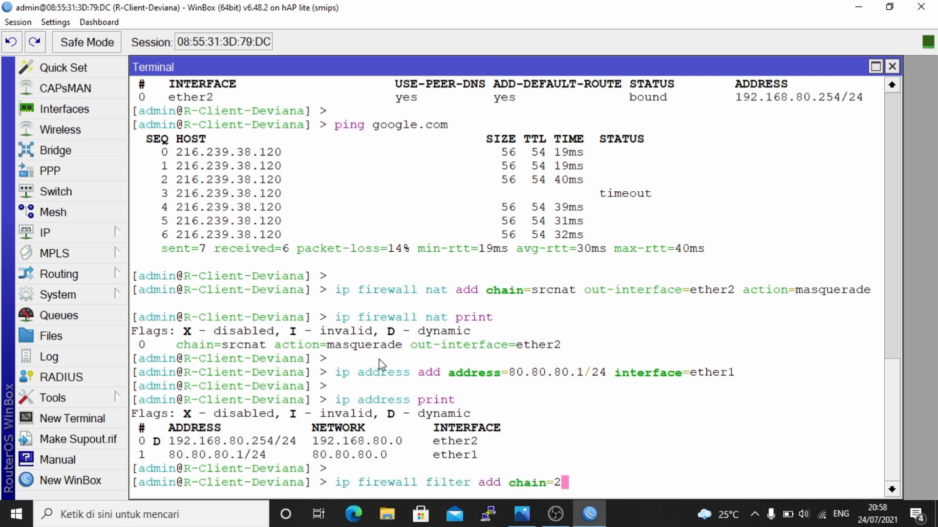
key(BackSpace)
text(input )
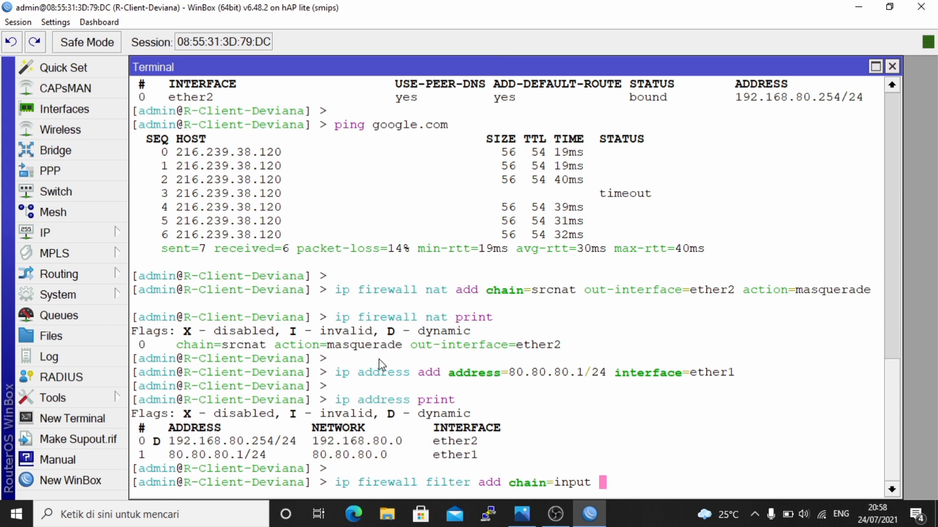
text(in-inter)
key(Tab)
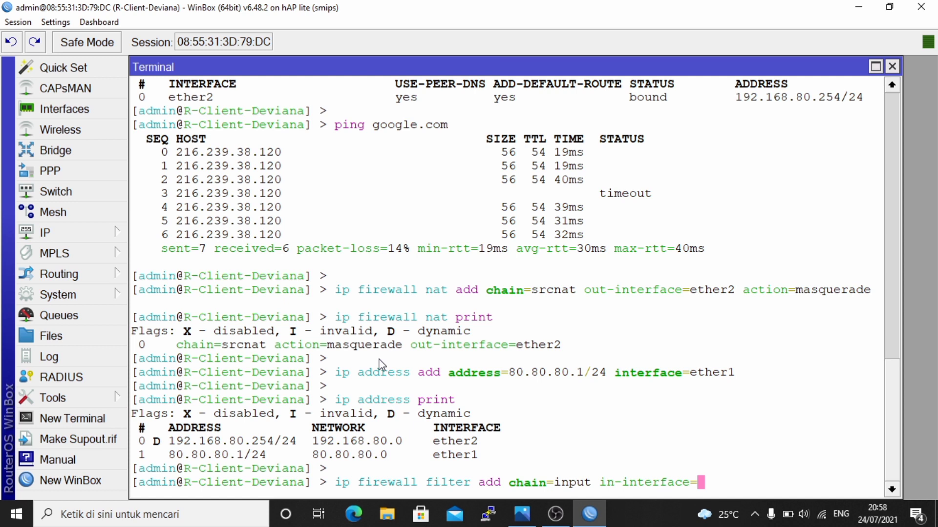
text(ether2)
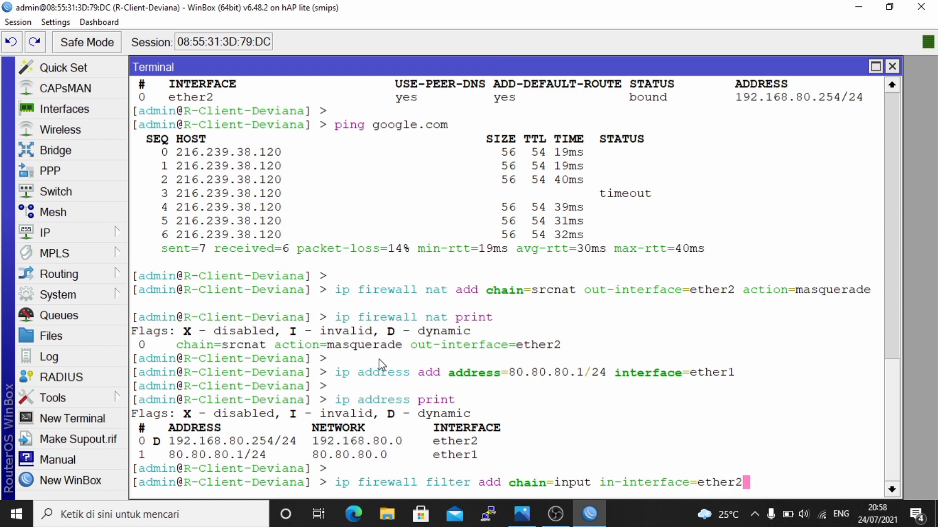
text( con)
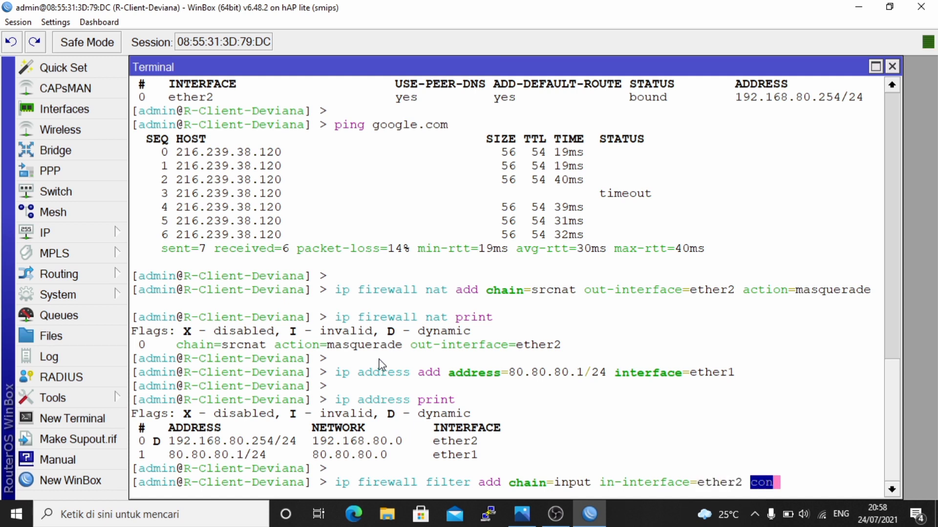
text(e)
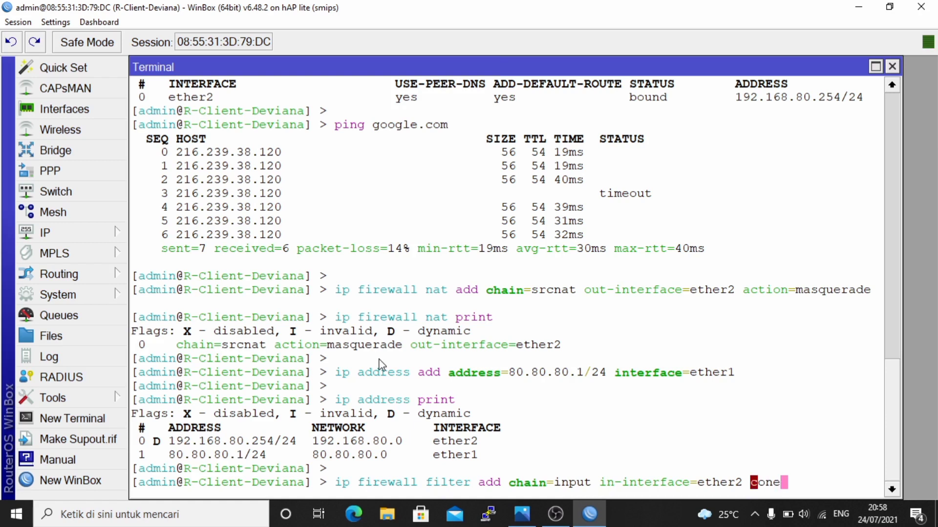
key(BackSpace)
text(ct)
key(BackSpace)
key(BackSpace)
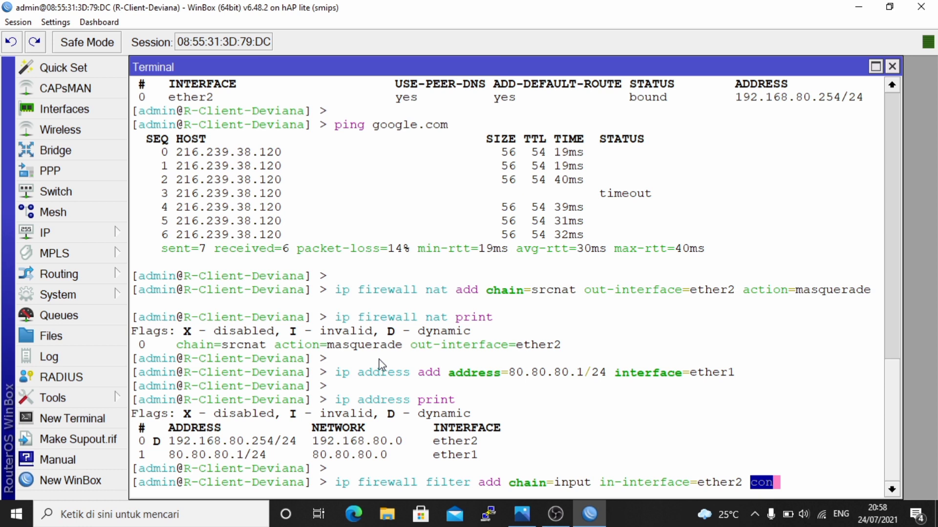
text(nect)
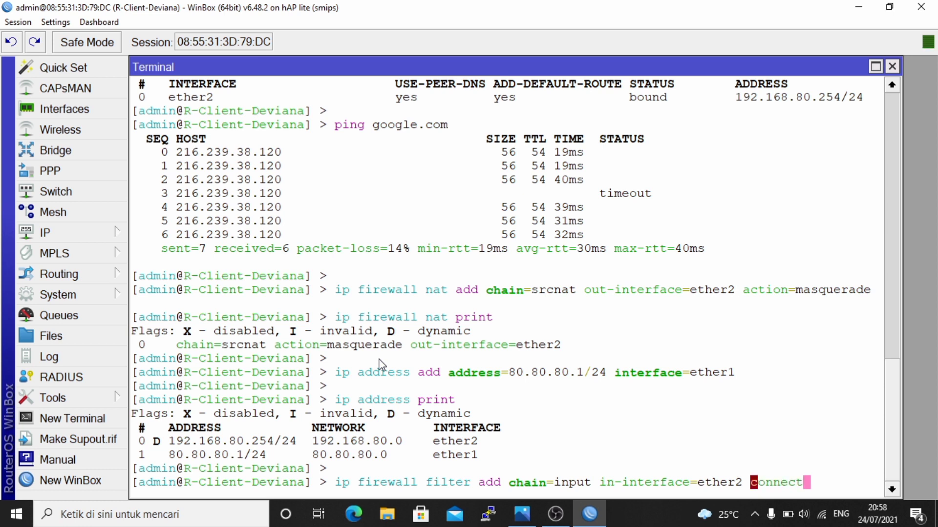
text(ion-state=)
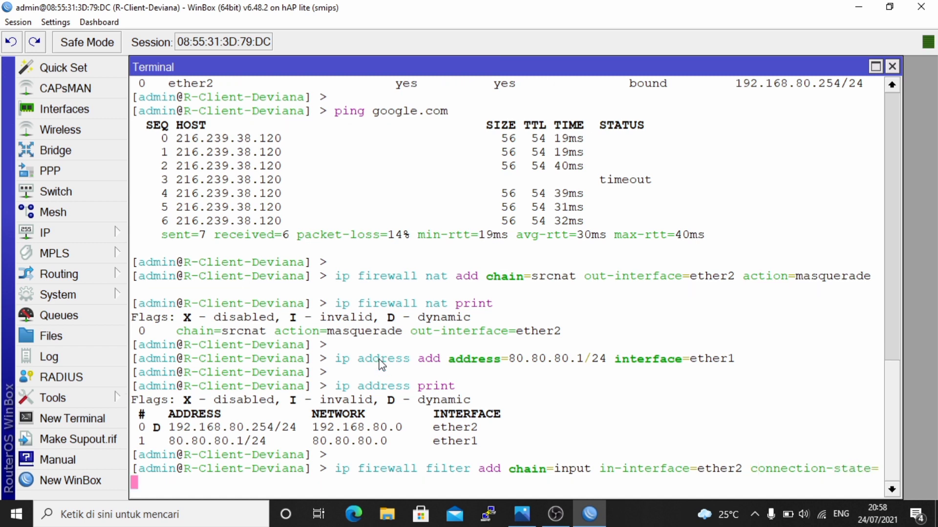
text(es)
key(Tab)
key(BackSpace)
text(,)
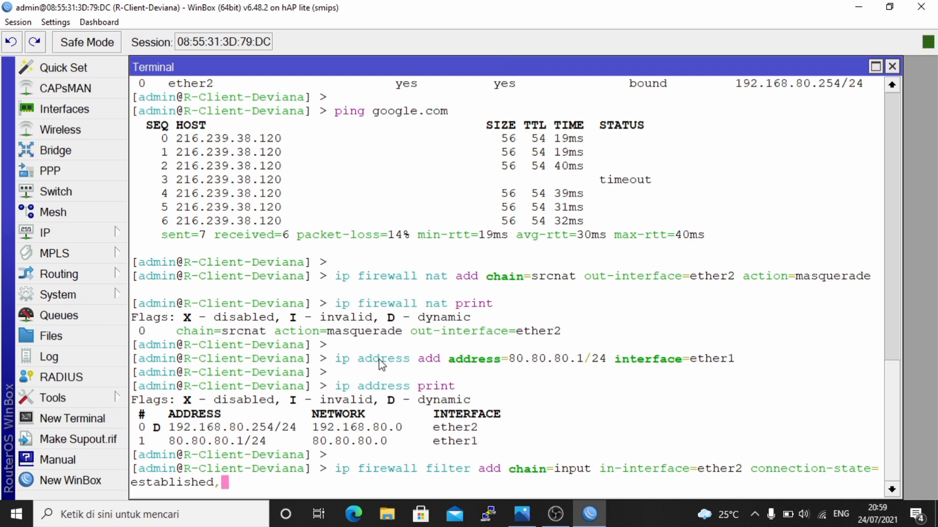
text(re)
key(Tab)
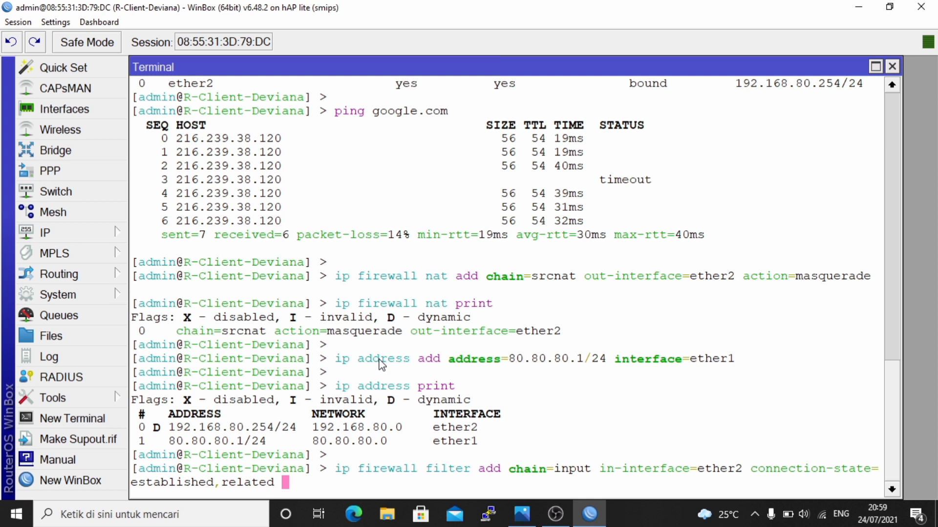
- Finish the rule with action accept and comment "ISP PACKAGE (INPUT)", and add it
text(ac)
key(Tab)
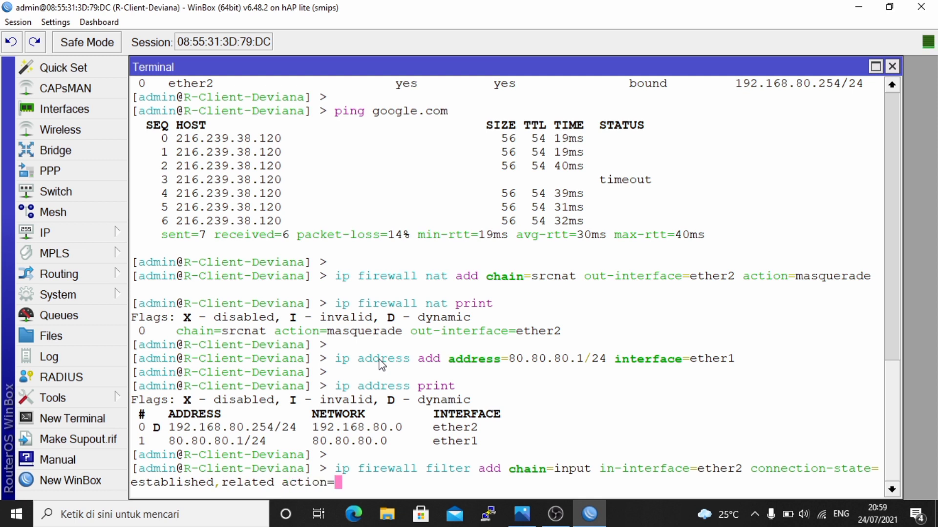
text(acc)
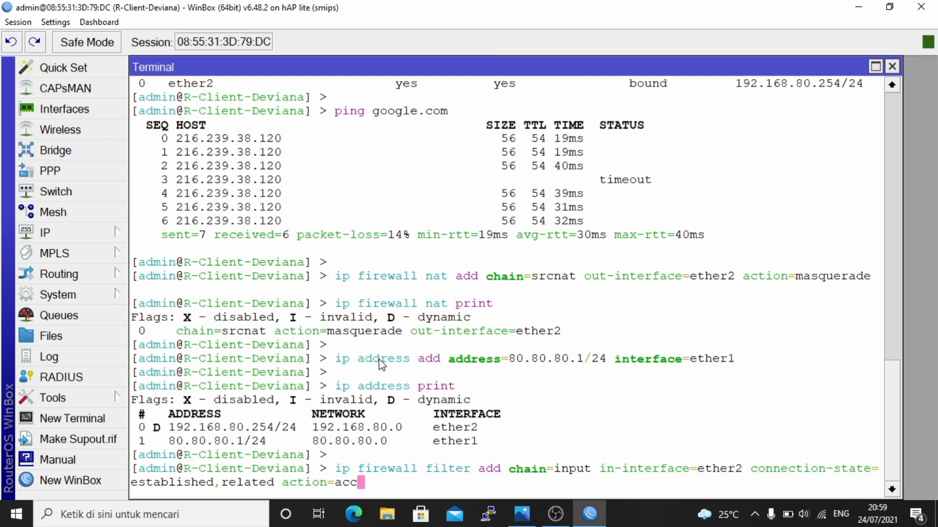
key(Tab)
text(cti)
text(on-ma)
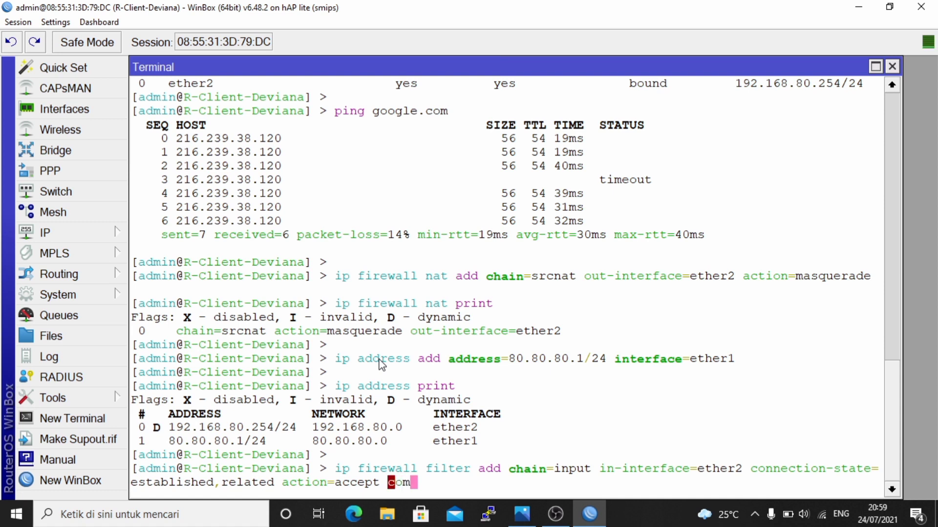
key(Tab)
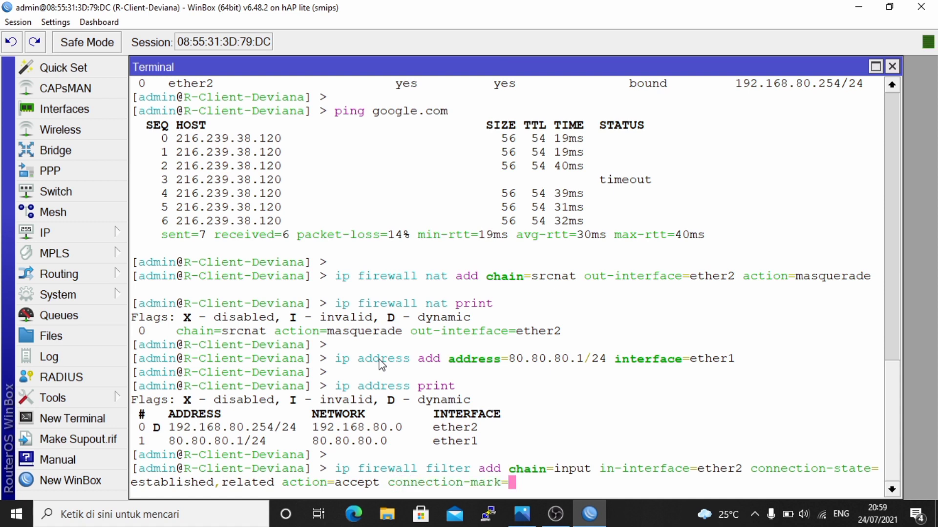
key(BackSpace)
key(BackSpace)
key(BackSpace)
key(BackSpace)
key(BackSpace)
key(BackSpace)
key(BackSpace)
key(BackSpace)
key(BackSpace)
key(BackSpace)
key(BackSpace)
key(BackSpace)
key(BackSpace)
key(BackSpace)
key(BackSpace)
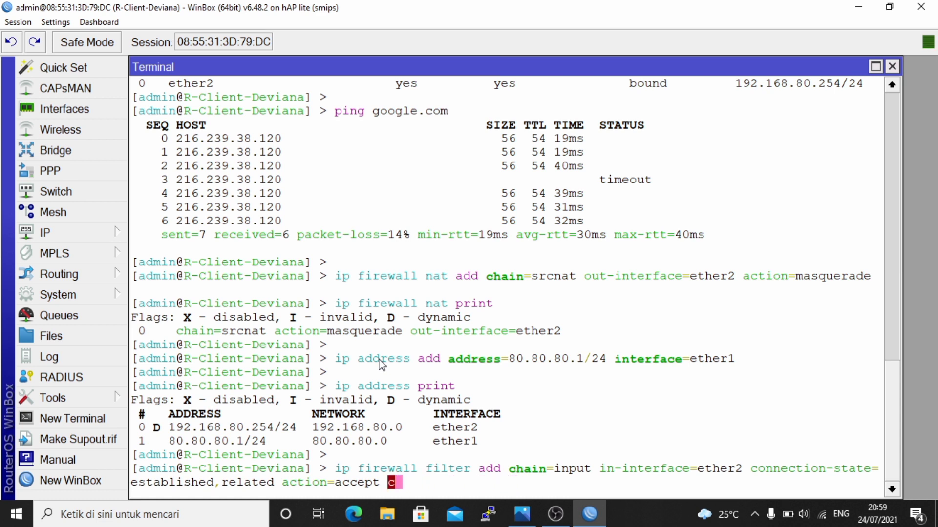
text(om)
key(Tab)
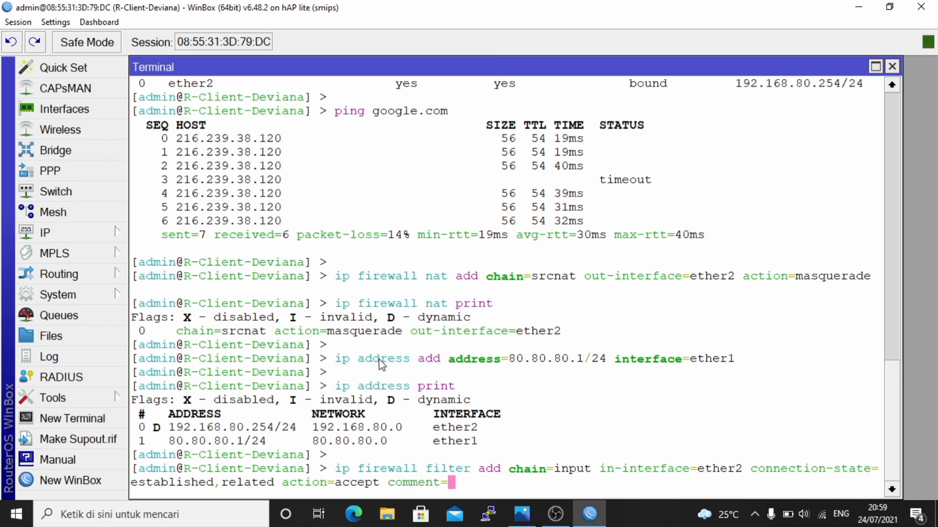
text("ISP PACKAGE)
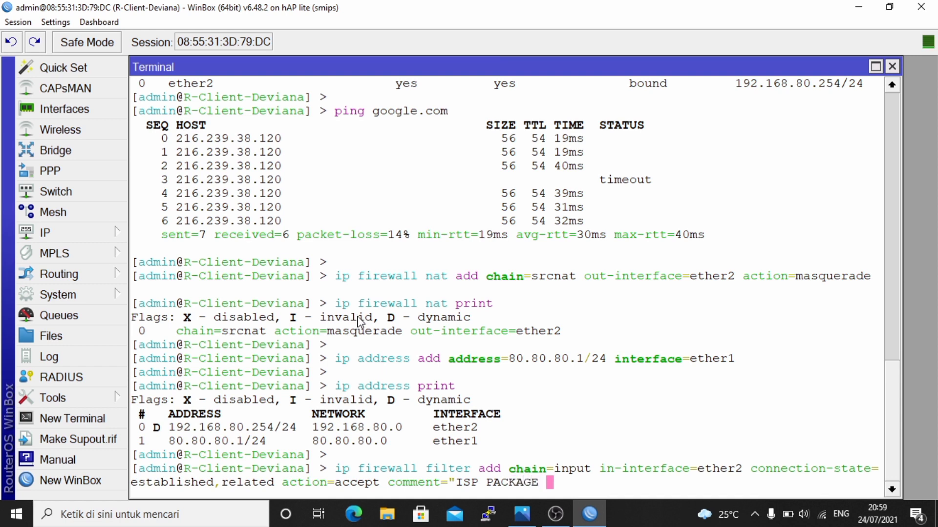
text( (INPUT)
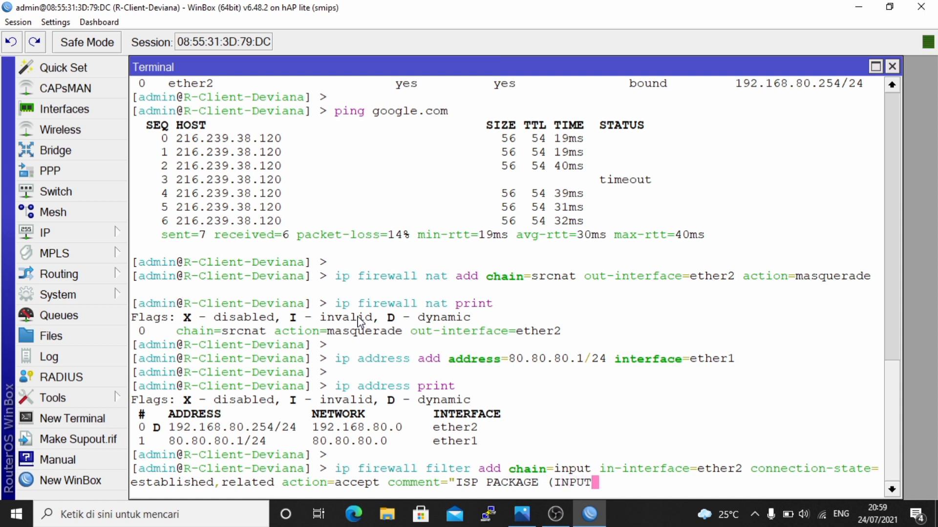
text()")
key(Return)
key(Return)
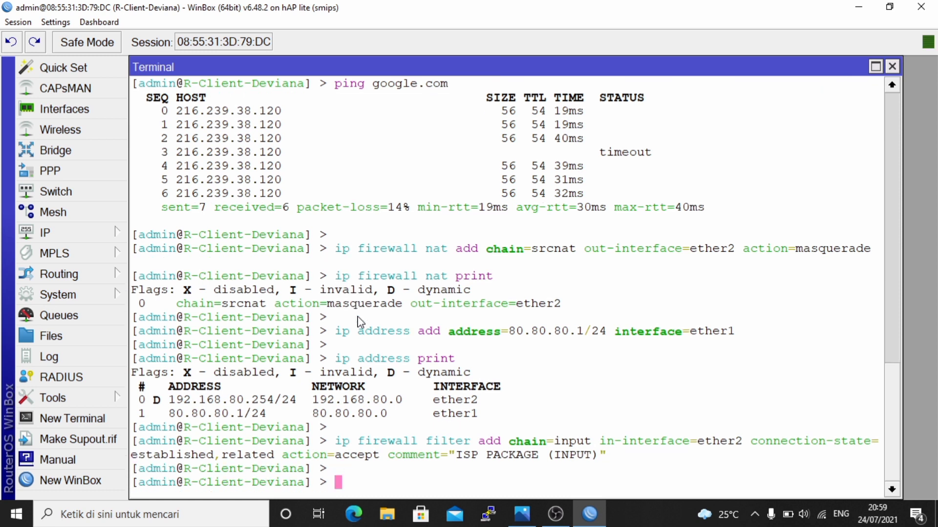
- Add filter rule chain=input, in-interface=ether2, connection-state=invalid, action=drop, comment "DROP INVALID PACKAGE"
text(I)
key(BackSpace)
text(ip firewall f)
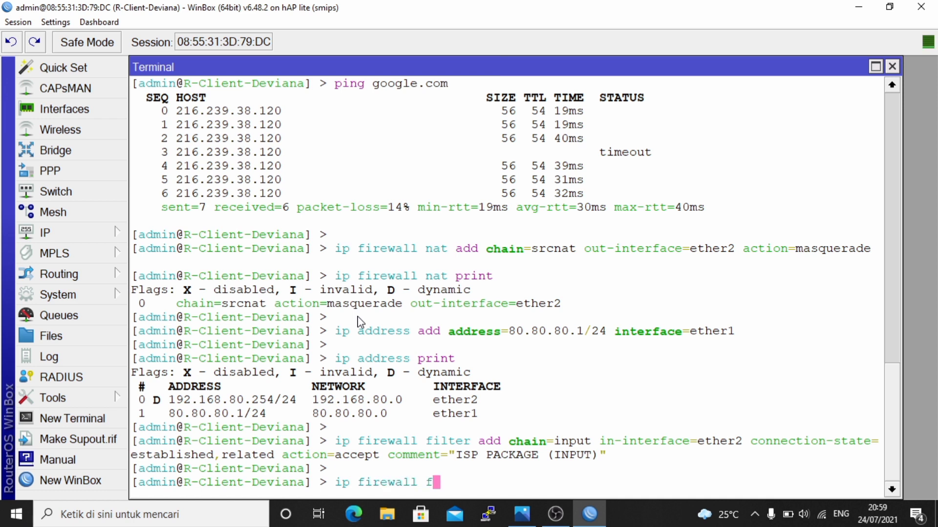
text(ilter add)
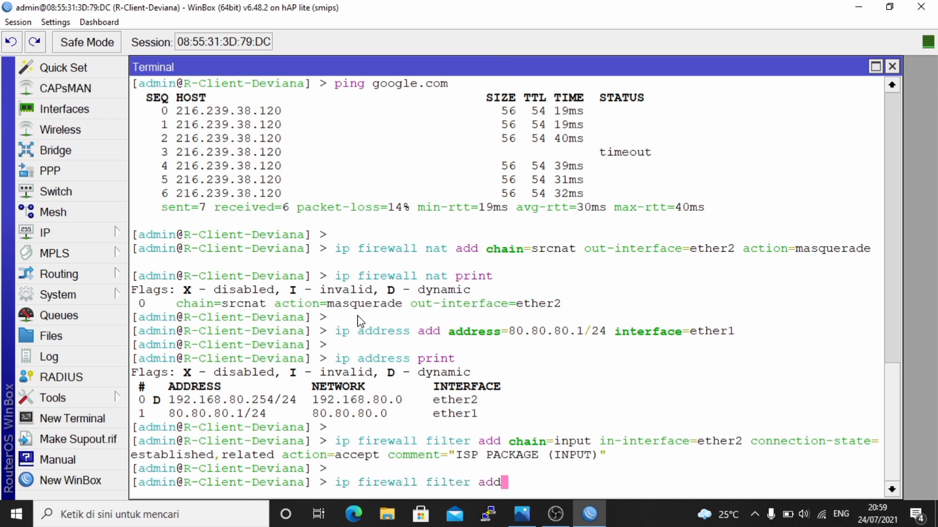
text( chain=i)
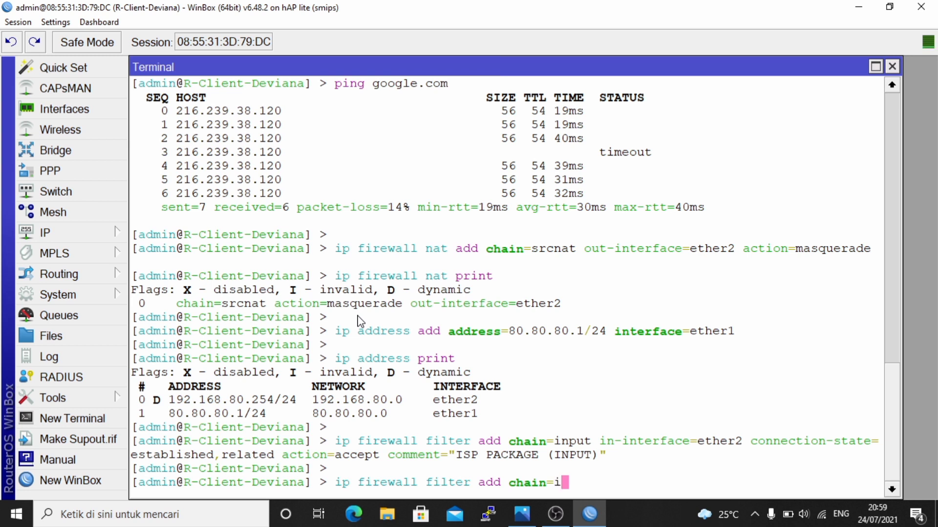
text(nput in-i)
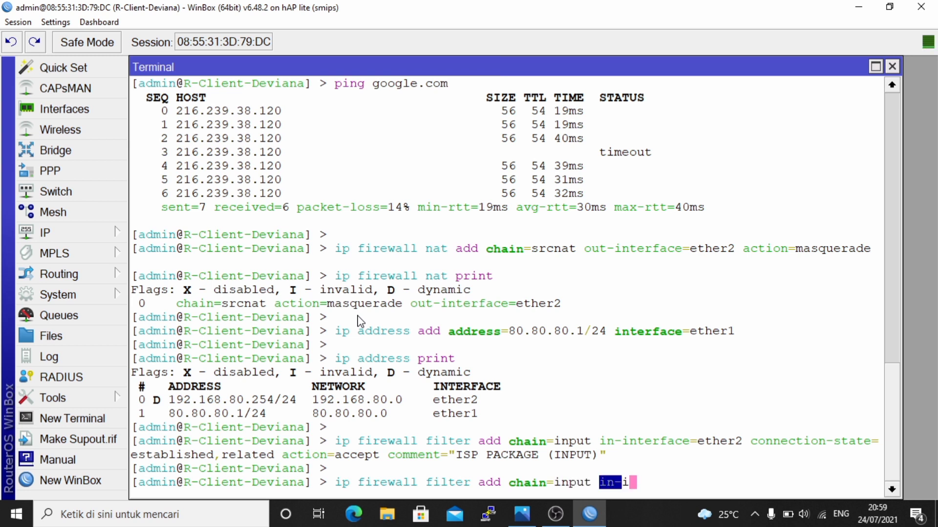
text(nterface=ether2)
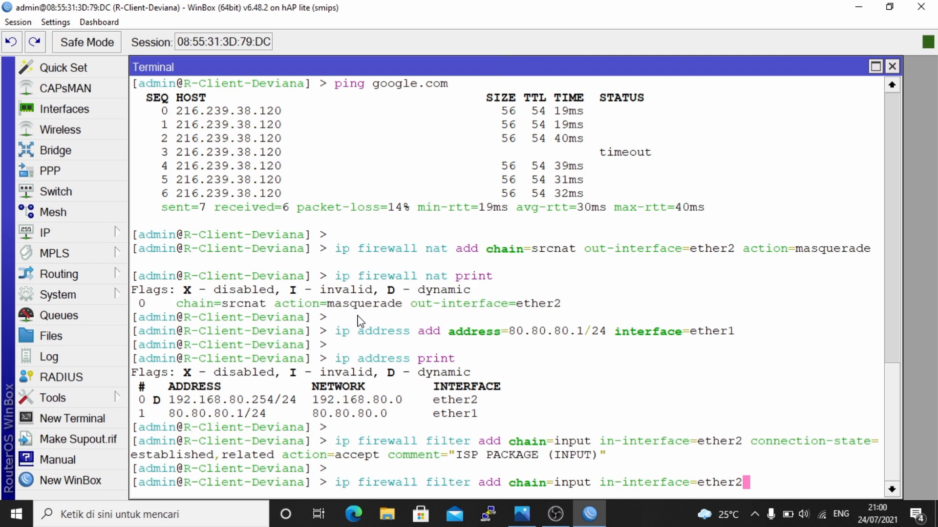
text(connection-)
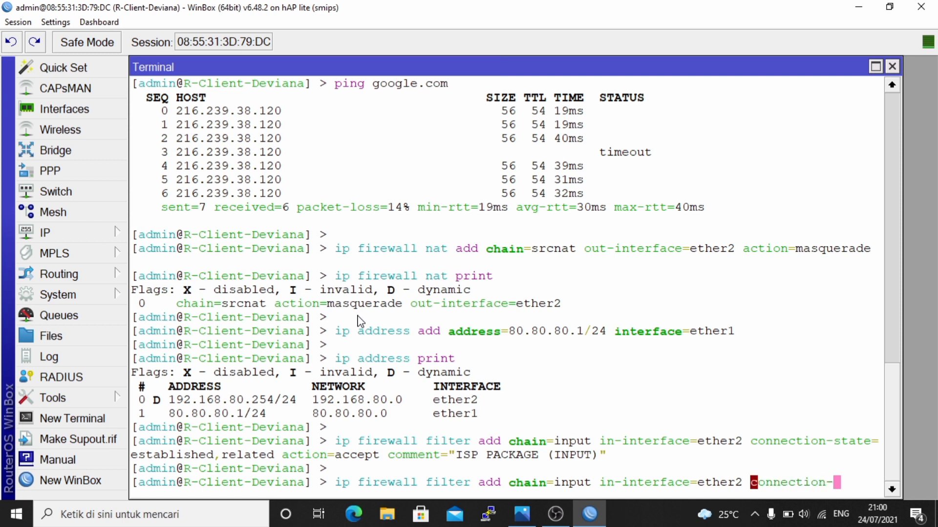
text(state=)
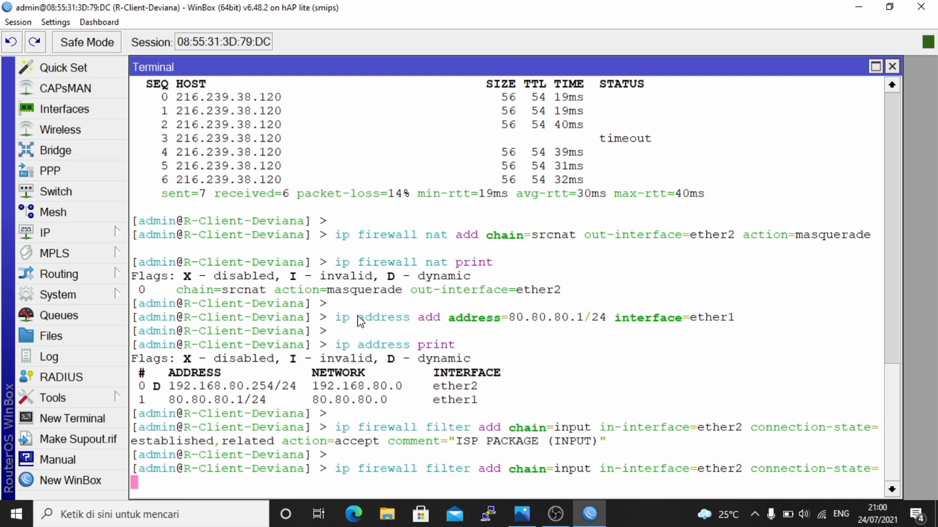
text(invalid )
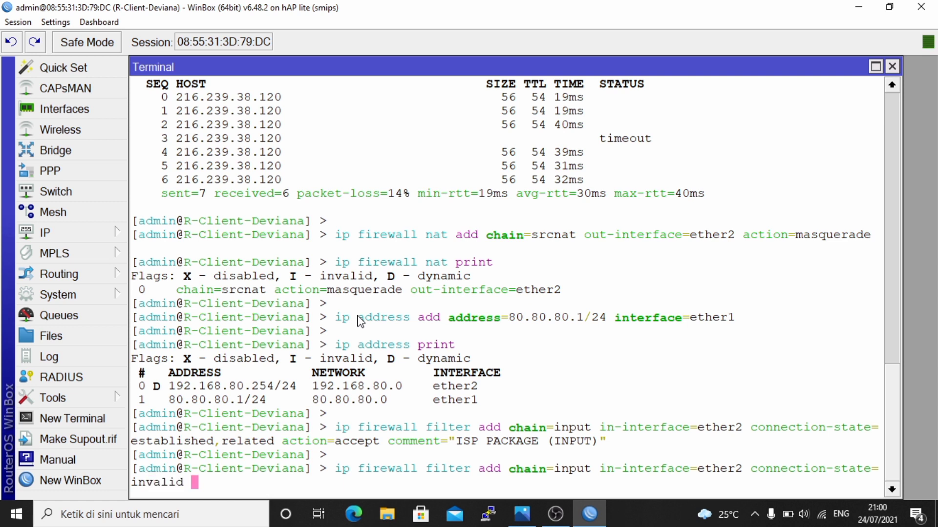
text(action=)
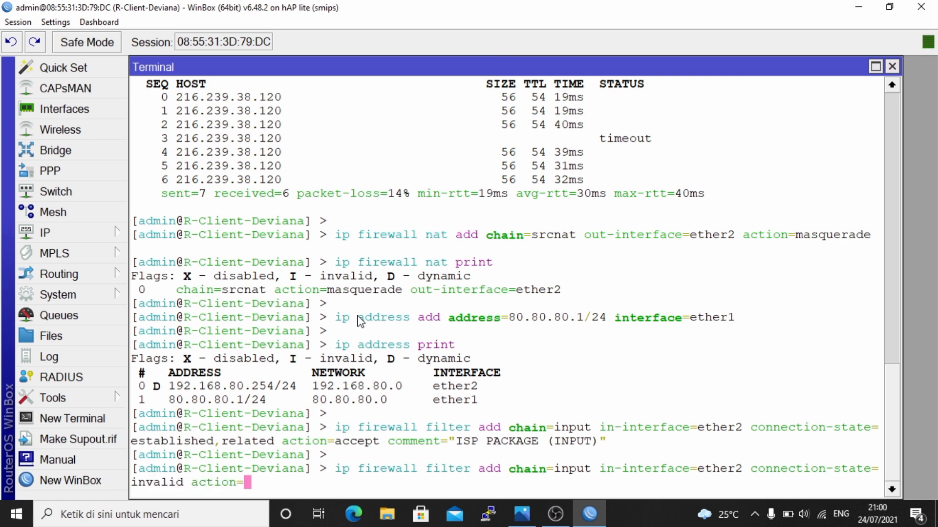
text(drop co)
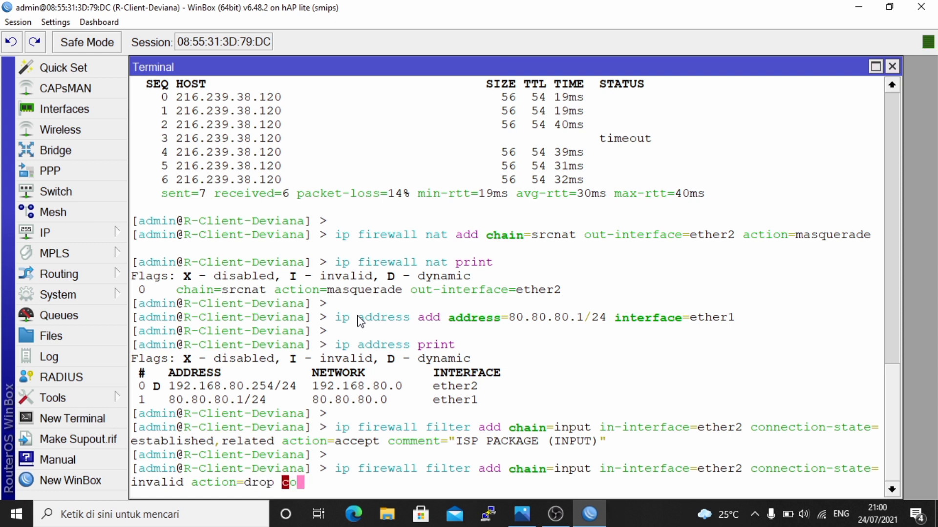
text(mment=")
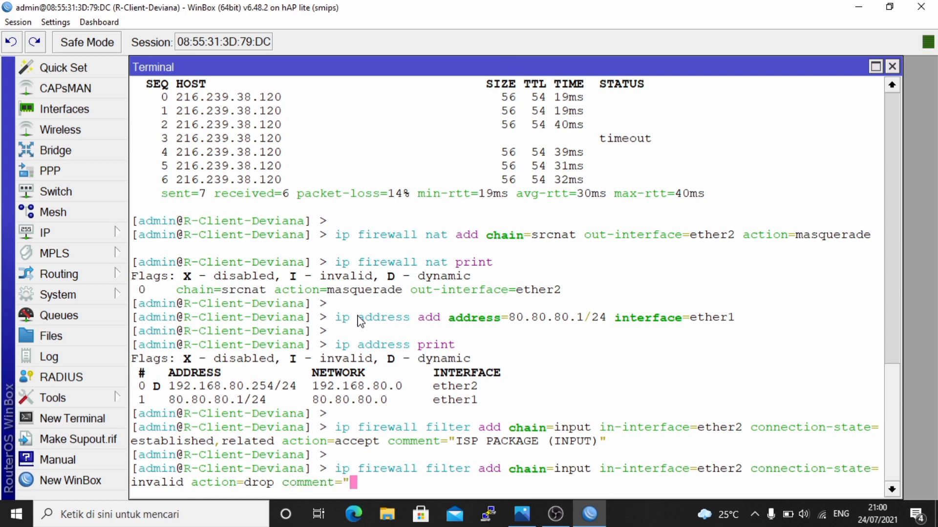
text(DROP INVA)
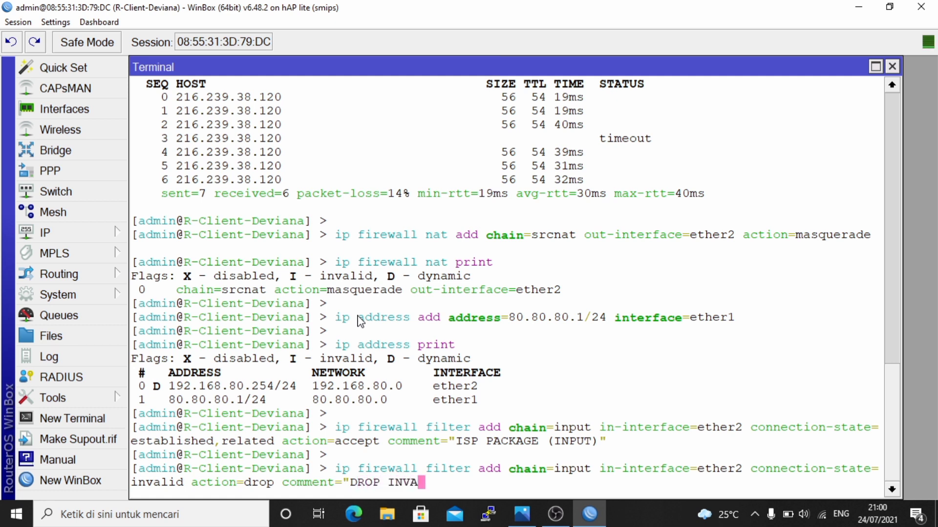
text(LID PACK)
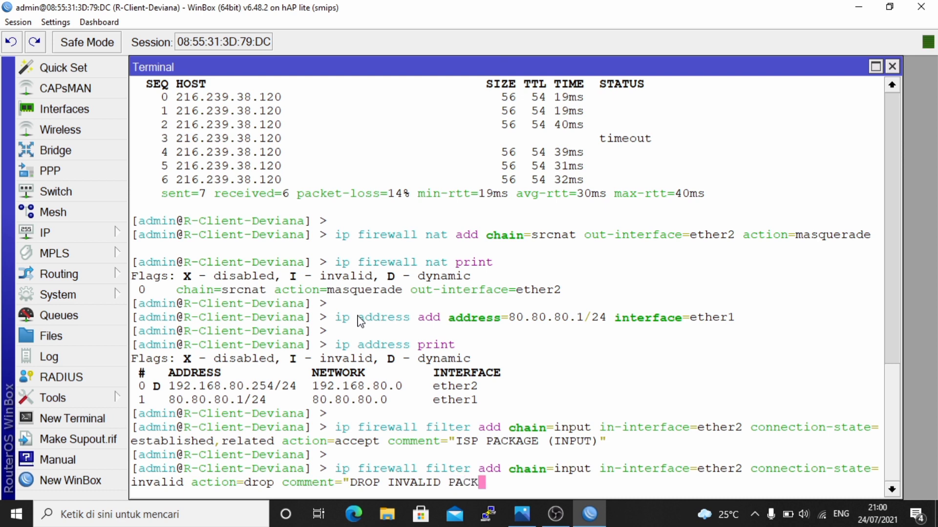
text(AGE")
key(Return)
key(Return)
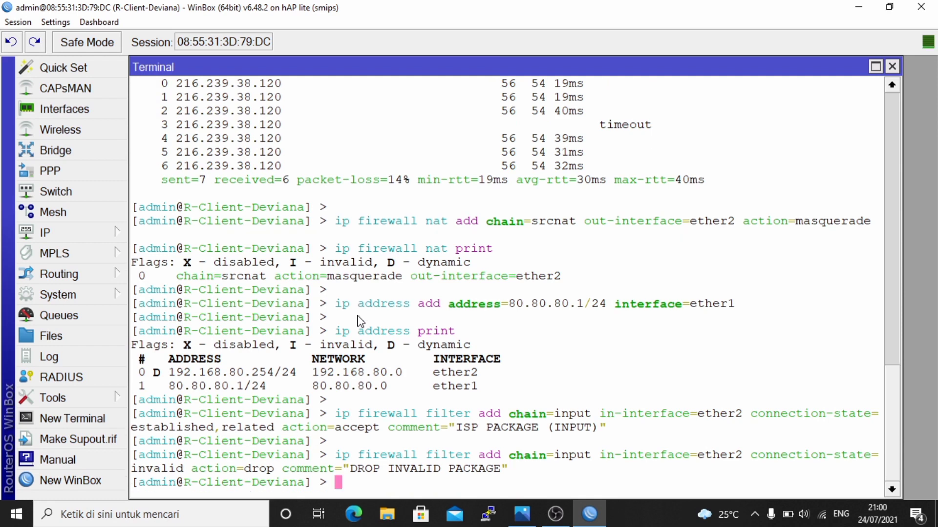
- Type an input drop rule on ether2 with log=yes and start its log-prefix text
text(ip)
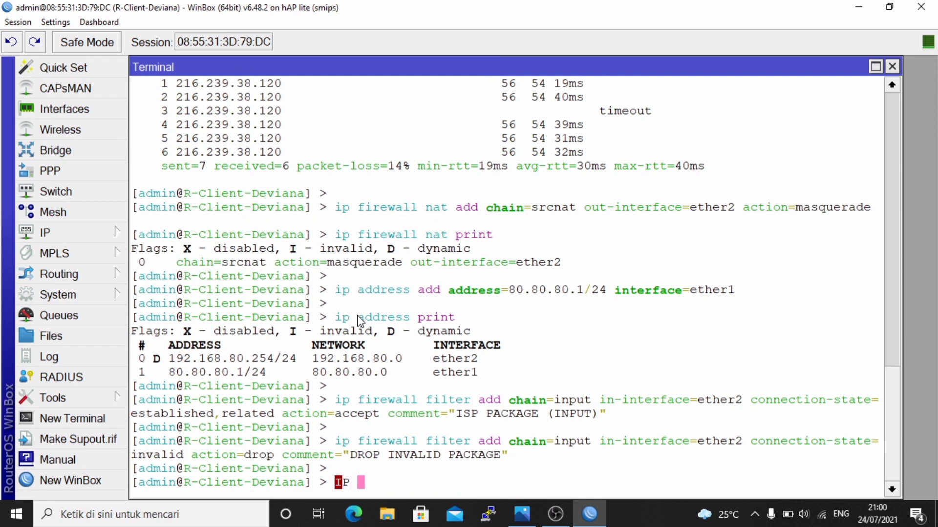
key(BackSpace)
key(BackSpace)
key(BackSpace)
text(ip firew)
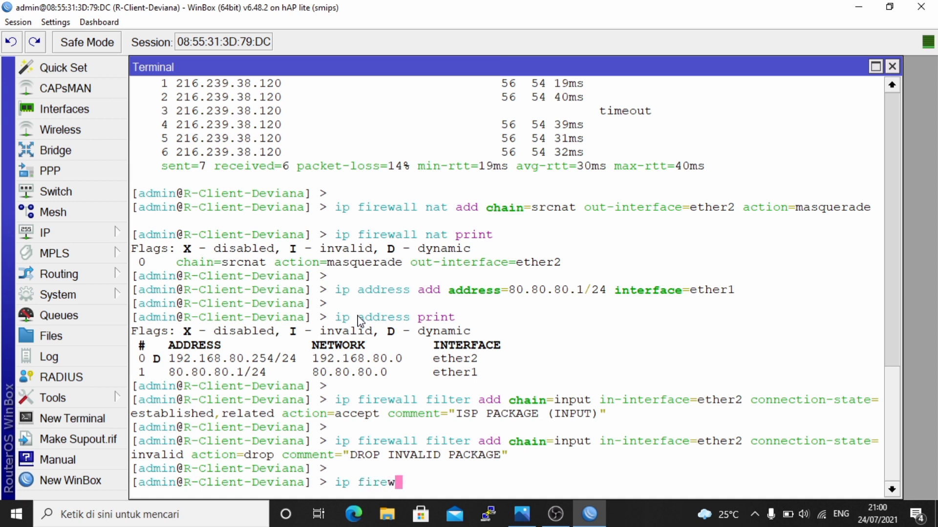
text(all filter add cha)
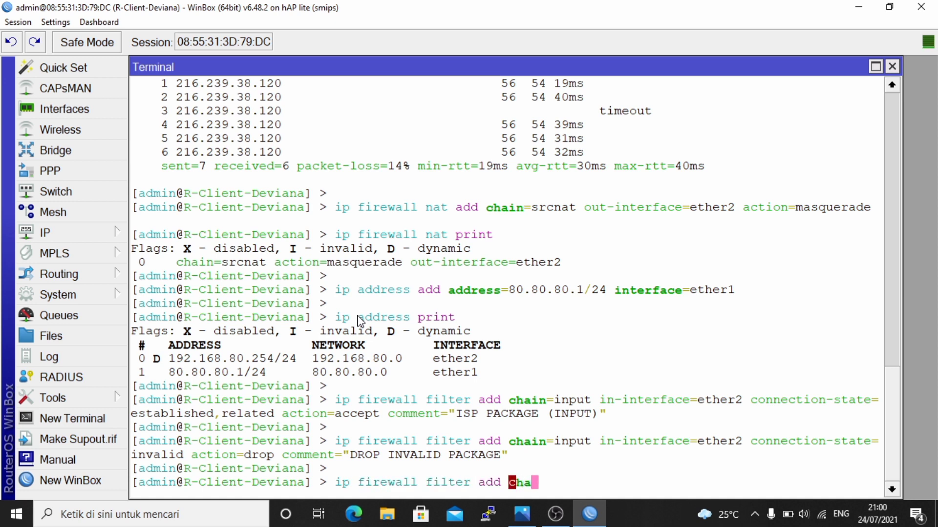
text(in=in)
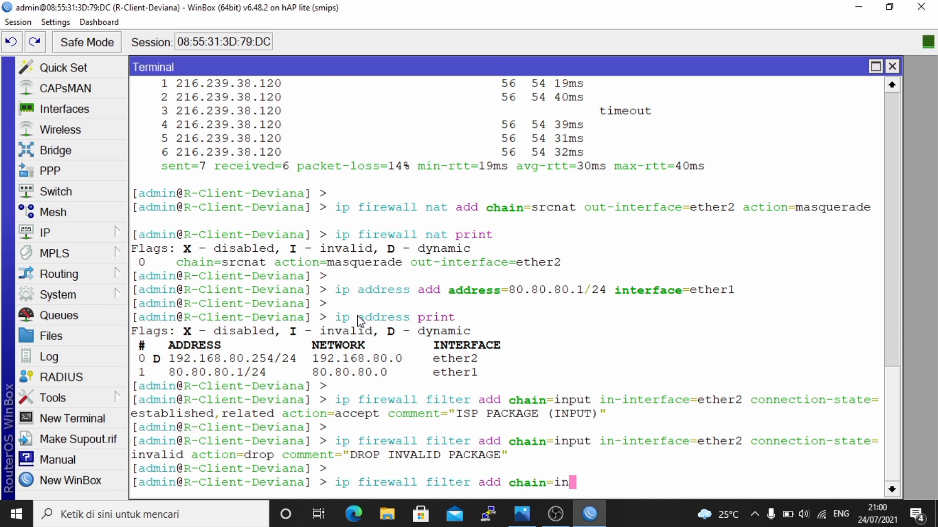
text(put in-interfacee)
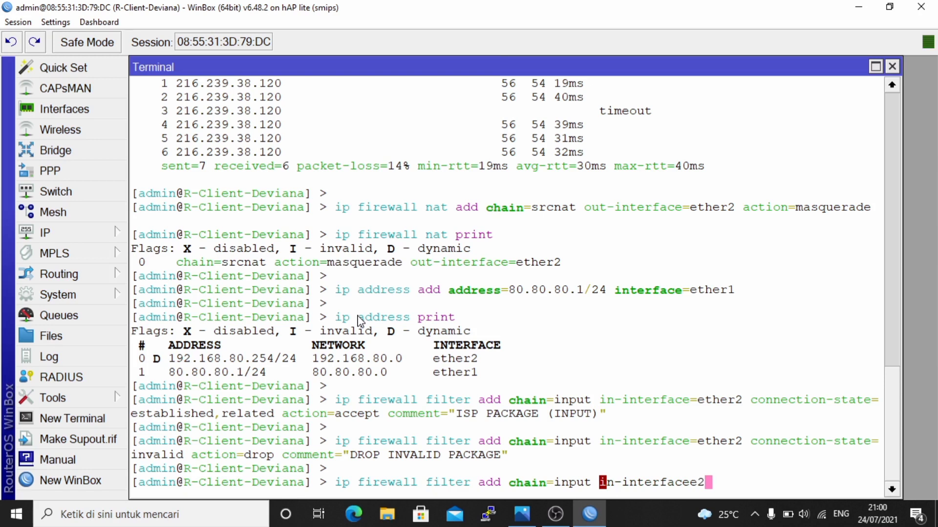
key(BackSpace)
text(=ether2)
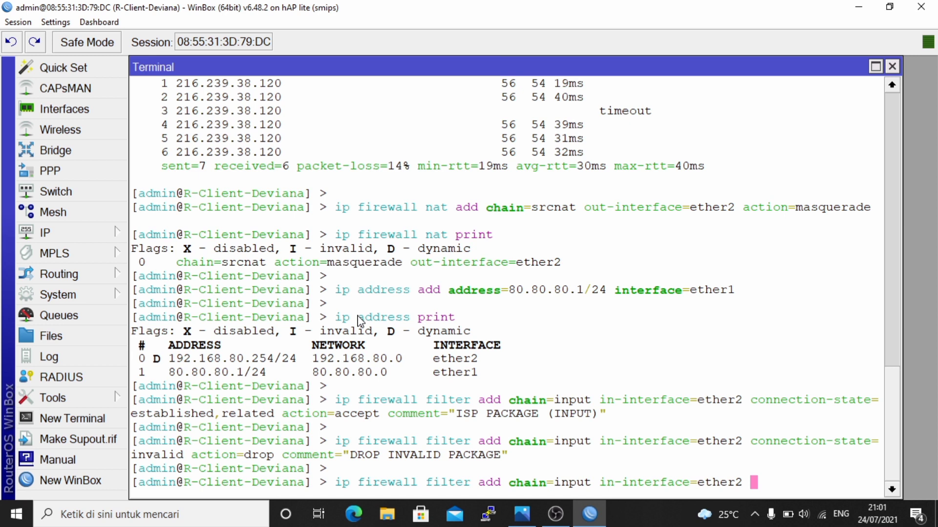
text( in-intwr)
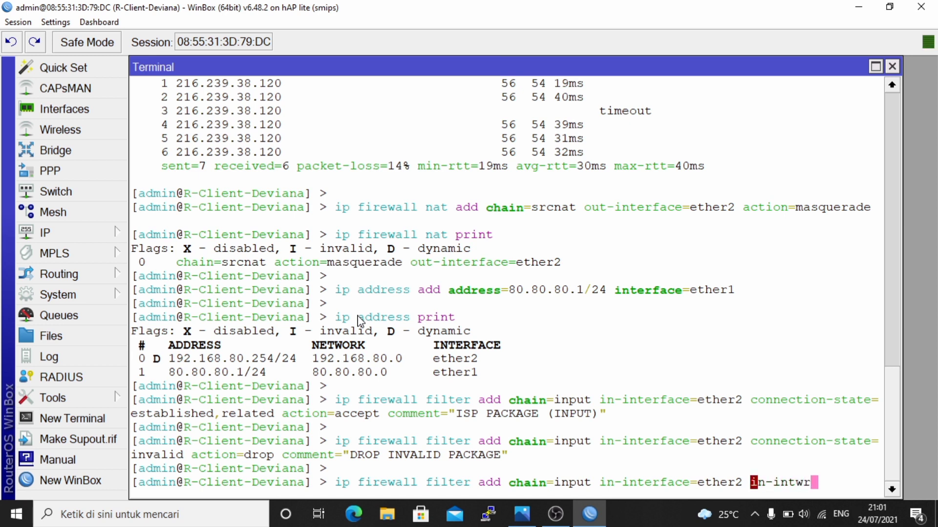
key(BackSpace)
key(BackSpace)
text(erface-list=)
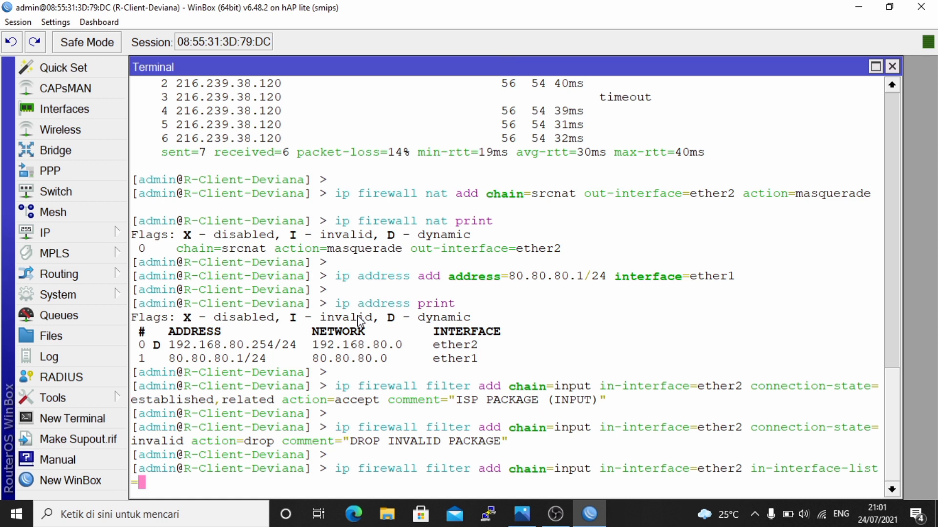
text(no)
key(BackSpace)
key(BackSpace)
key(BackSpace)
key(BackSpace)
key(BackSpace)
key(BackSpace)
key(BackSpace)
key(BackSpace)
key(BackSpace)
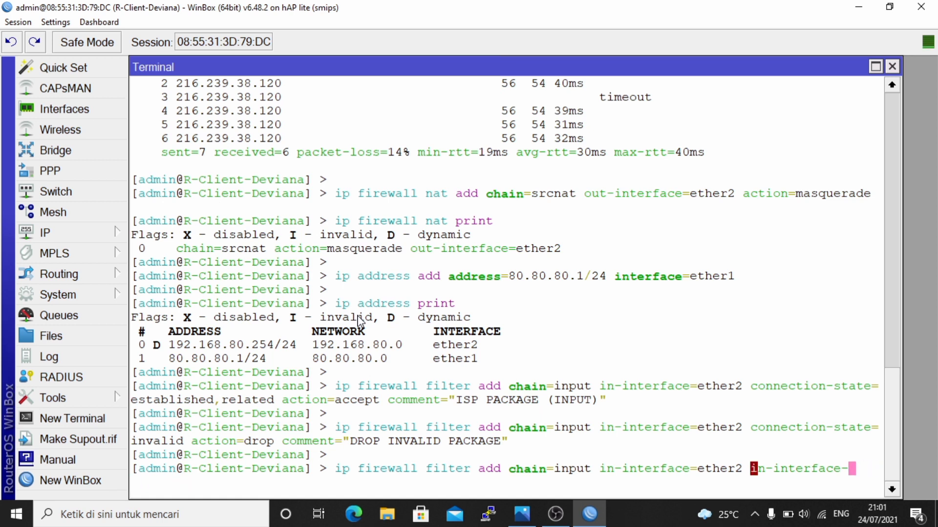
key(BackSpace)
key(BackSpace)
key(BackSpace)
key(BackSpace)
key(BackSpace)
key(BackSpace)
key(BackSpace)
key(BackSpace)
key(BackSpace)
key(BackSpace)
key(BackSpace)
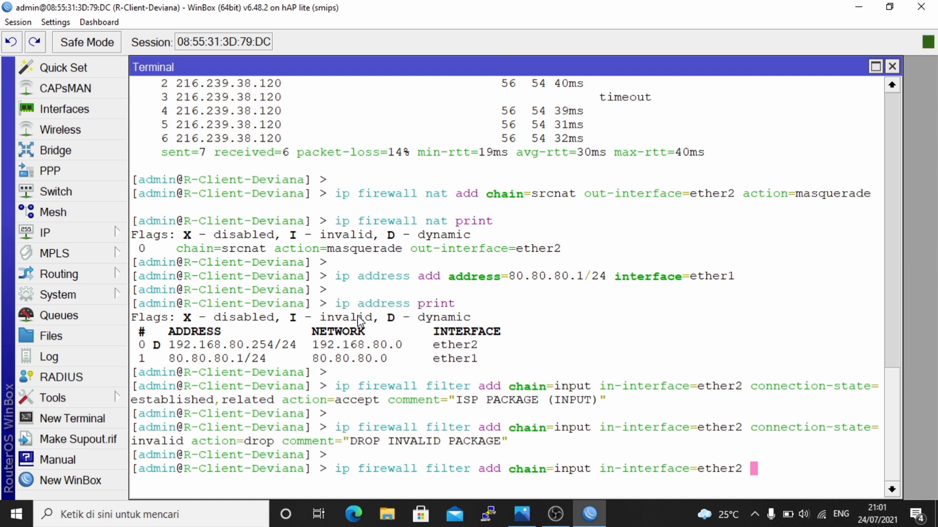
text(action=d)
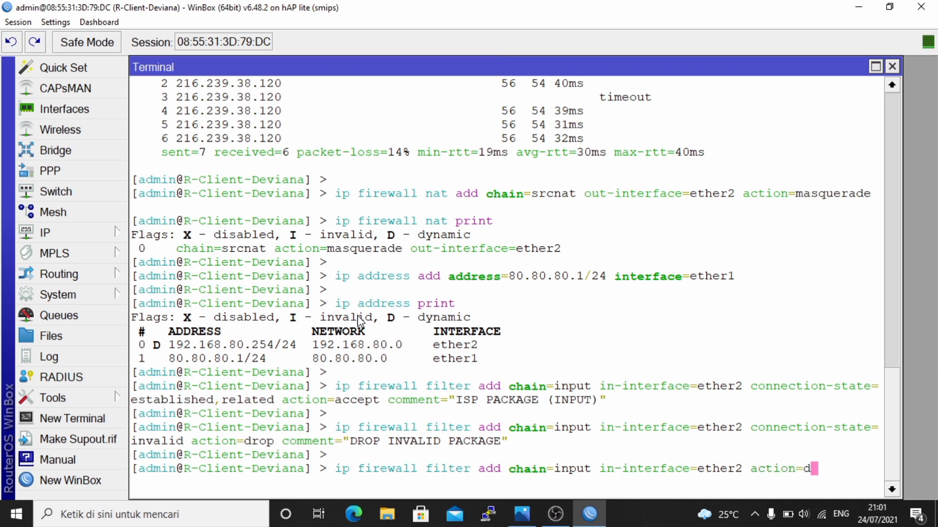
text(rop log=)
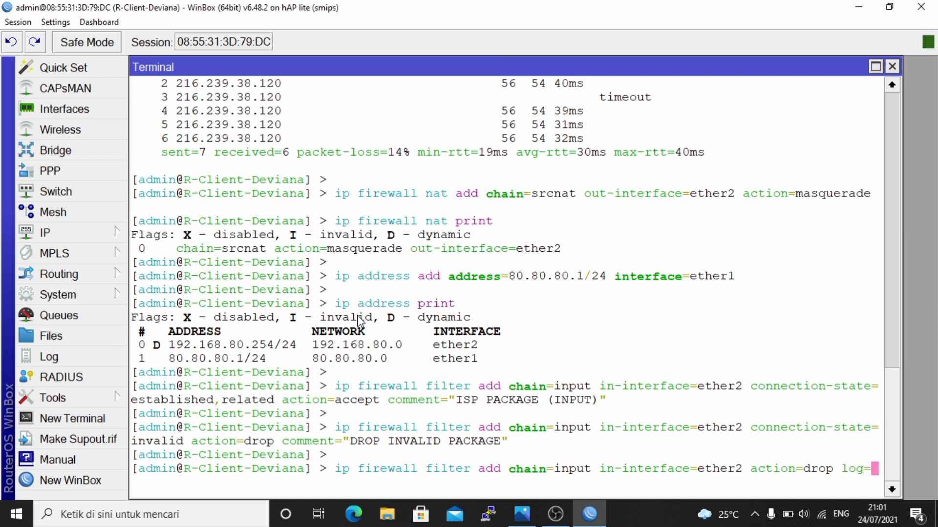
text(yes log)
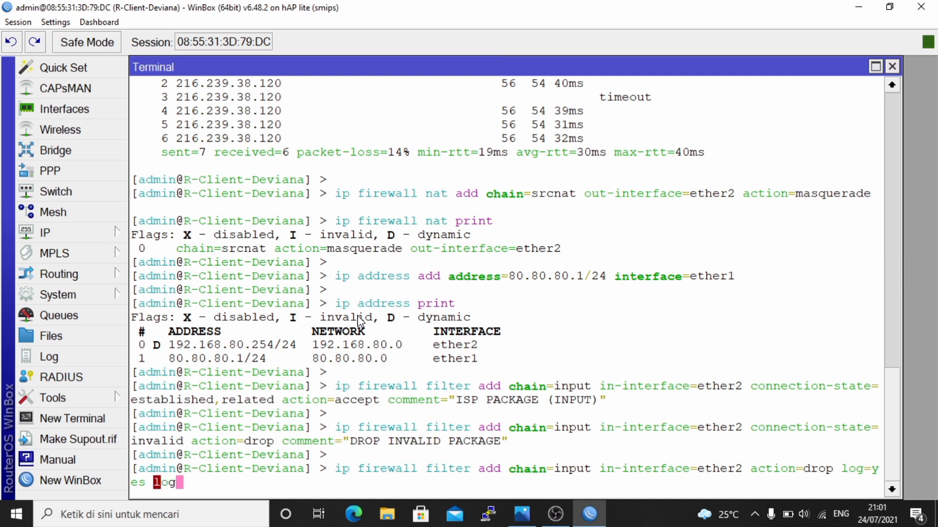
text(-prefix=)
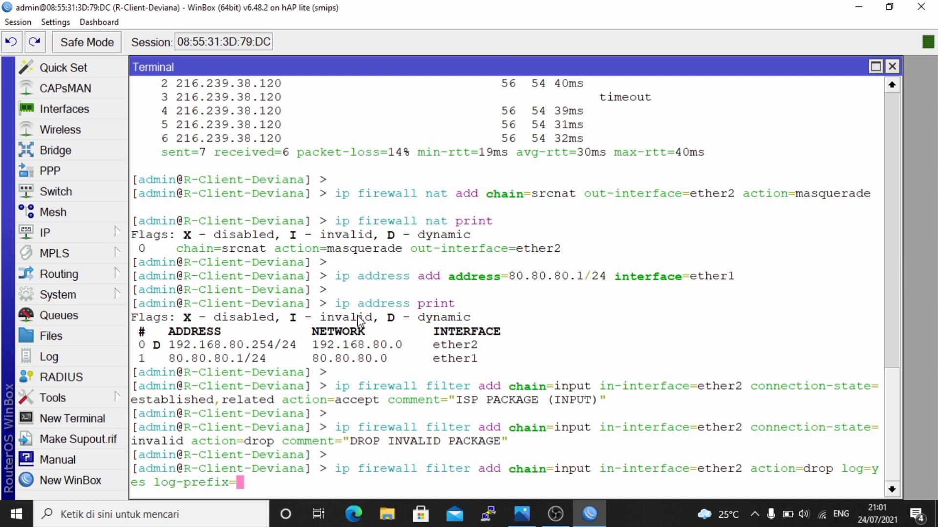
text("PAK)
key(BackSpace)
- Complete log-prefix "PACKAGES PASSED", add comment "ALL PACKAGES PASSED", and run the command
text(CKAGES PAA)
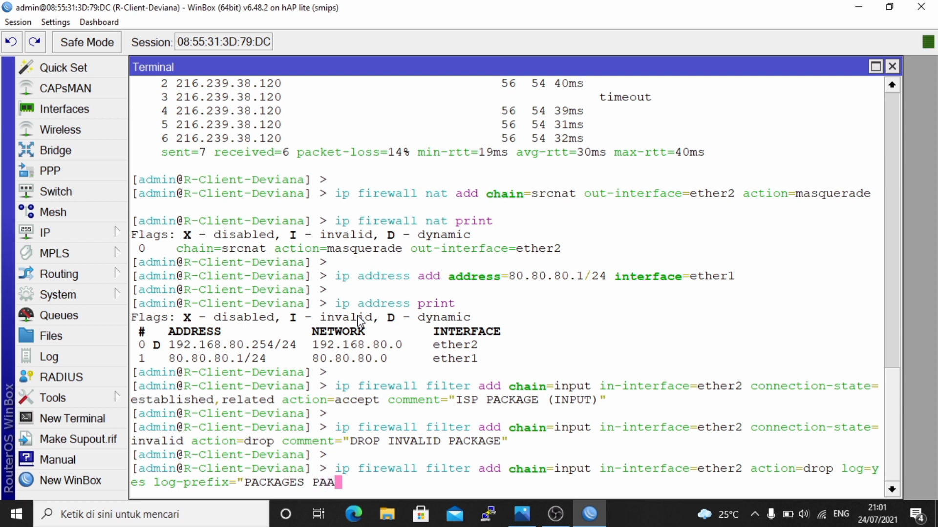
key(BackSpace)
text(SSED)
key(BackSpace)
text(" c)
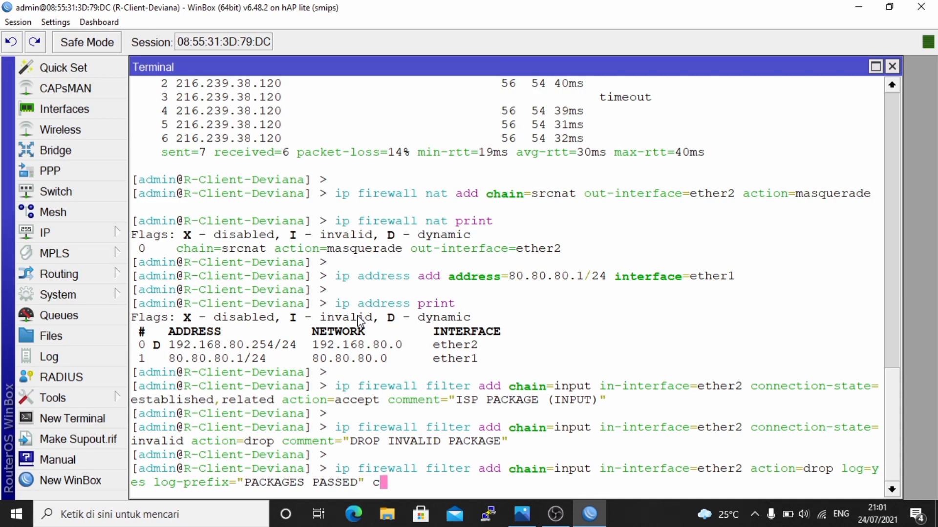
text(omment=)
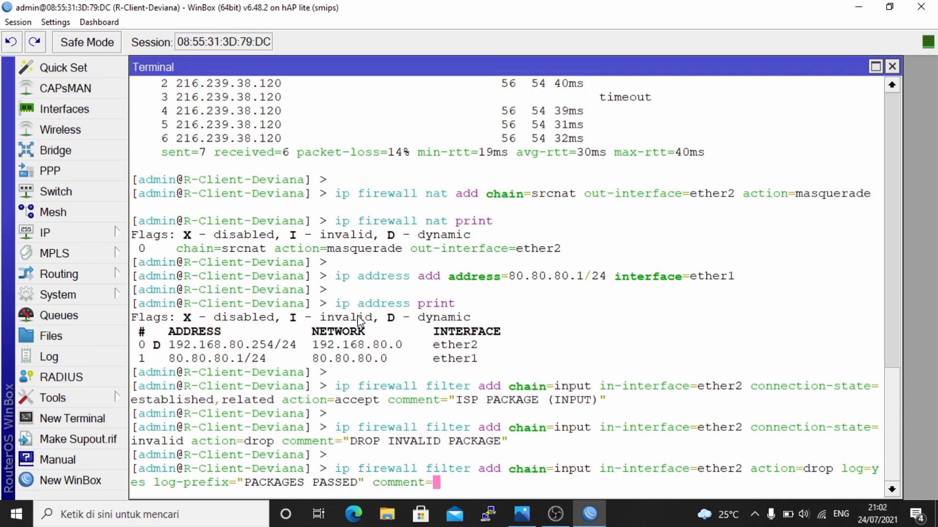
text("ALL PACKAGES)
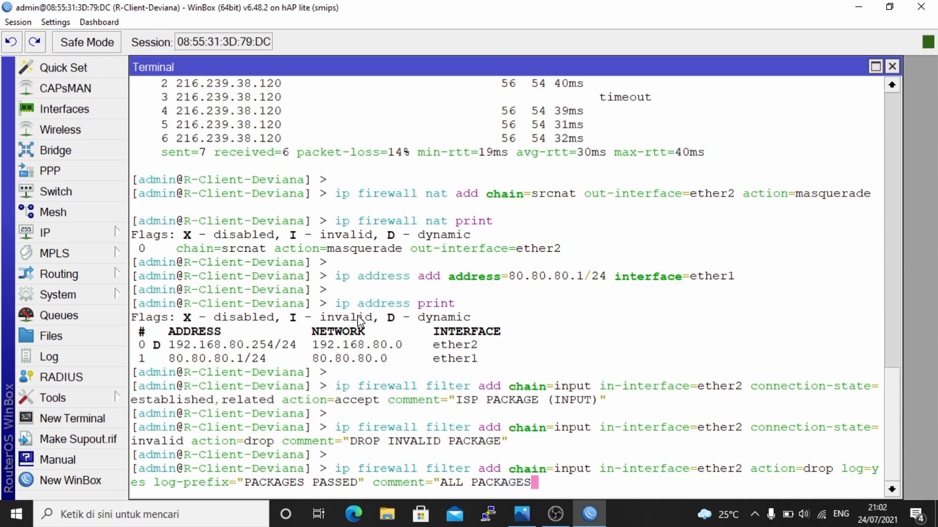
text( PASSED)
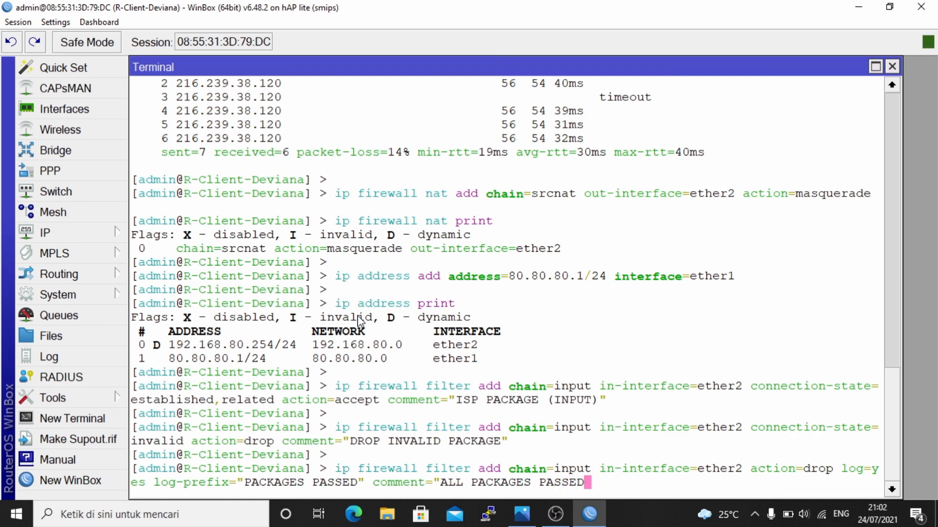
text(")
key(Return)
key(Return)
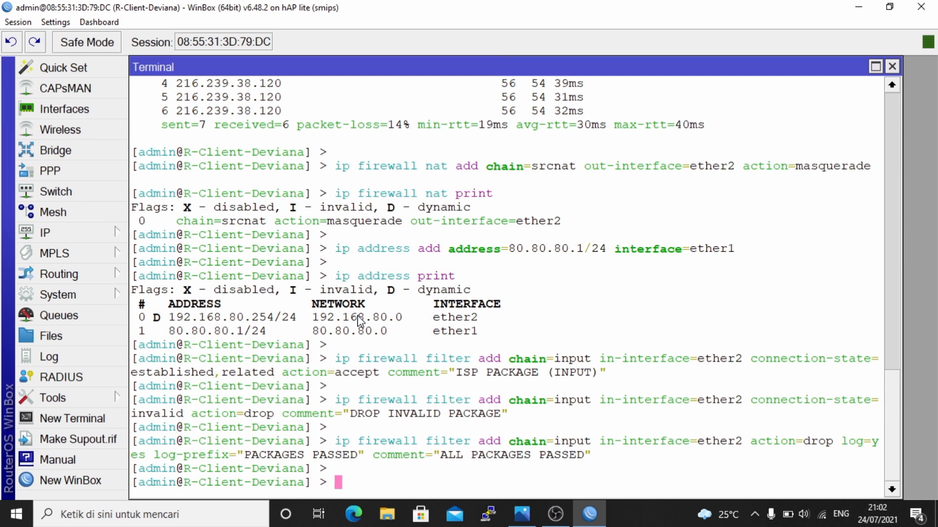
- Print the firewall filter rules to check the three ether2 input rules, numbered 0 to 2
text(ip)
key(BackSpace)
key(BackSpace)
key(BackSpace)
text(ip fi)
key(Tab)
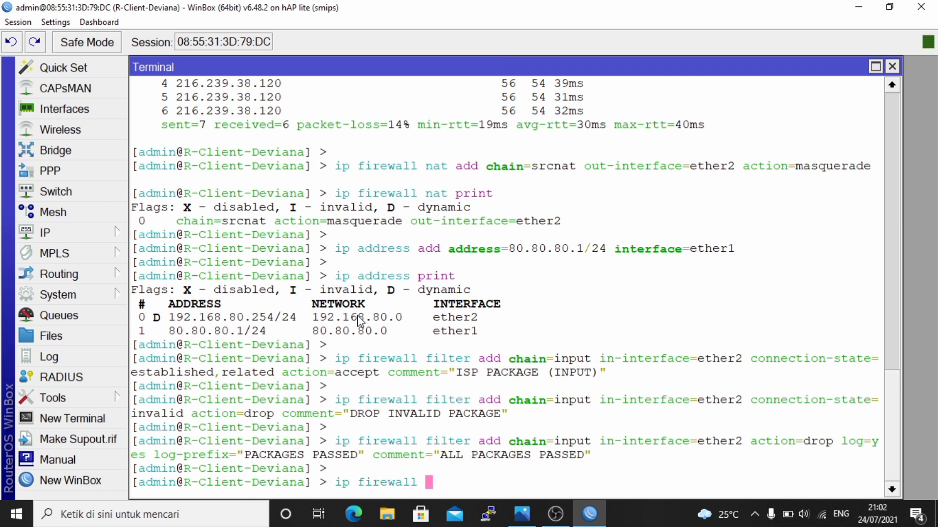
text(fi)
key(Tab)
text(print)
key(Return)
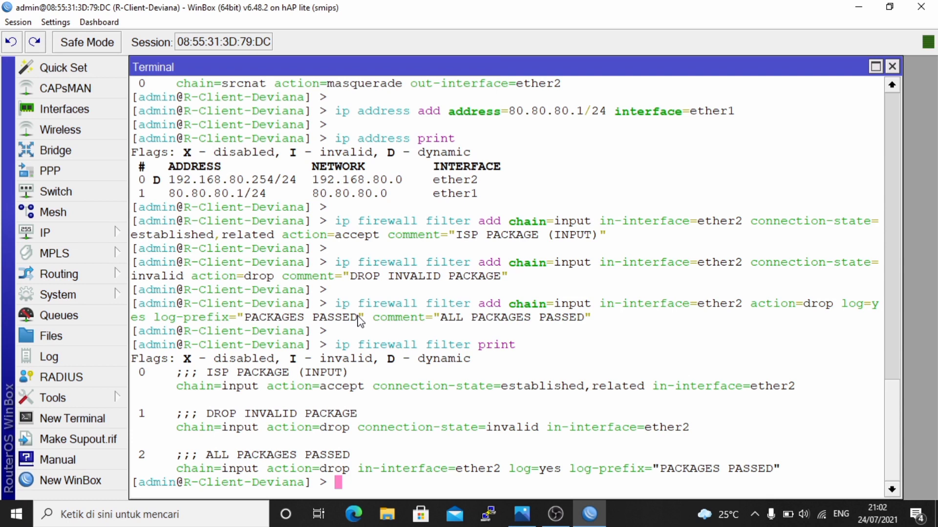
key(Return)
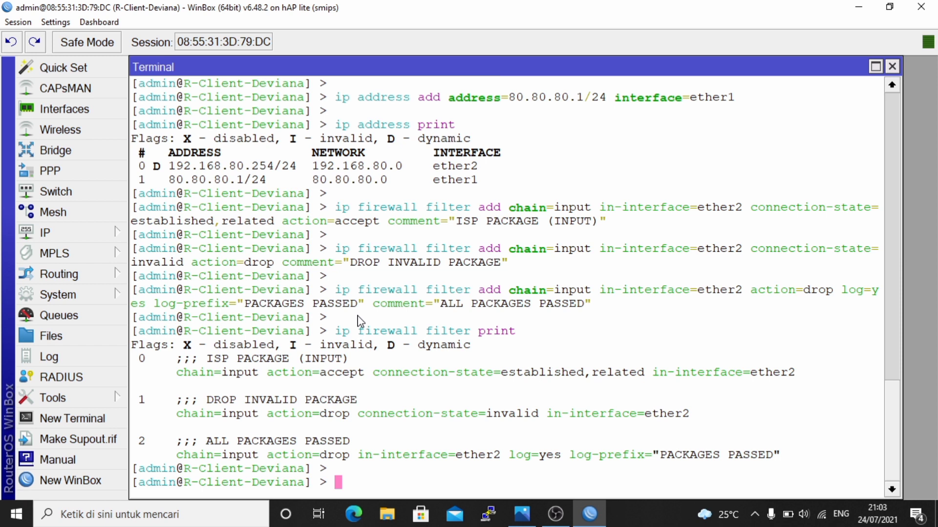
text(ip address print)
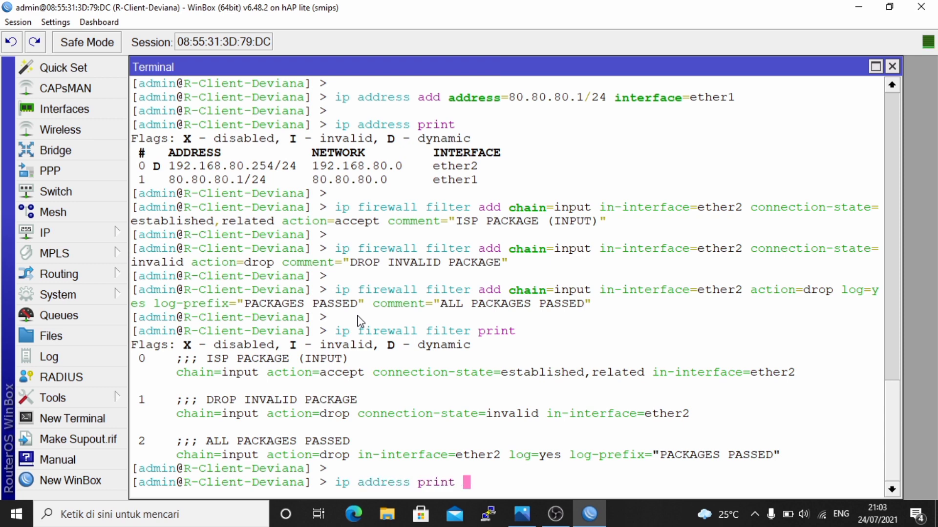
- Run ip address print again and highlight ether2's 192.168.80.254/24 line
key(Return)
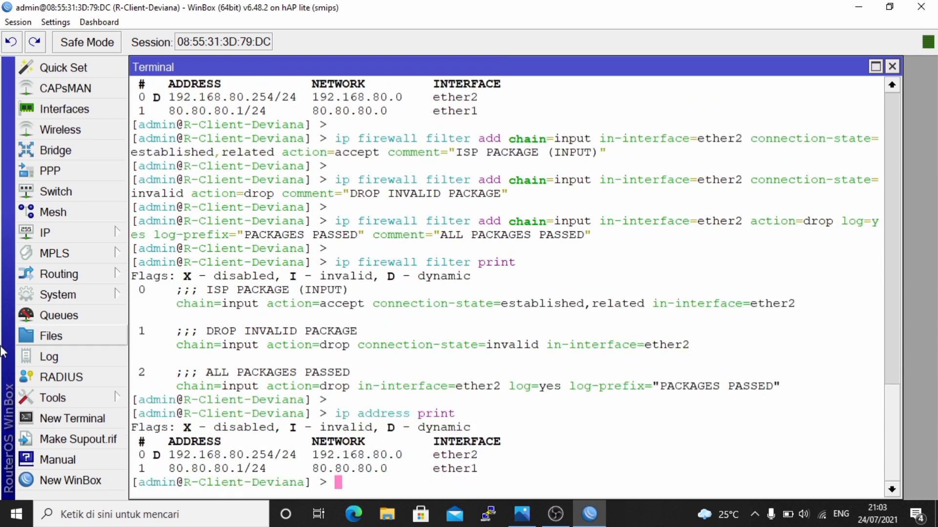
drag(140, 457, 510, 461)
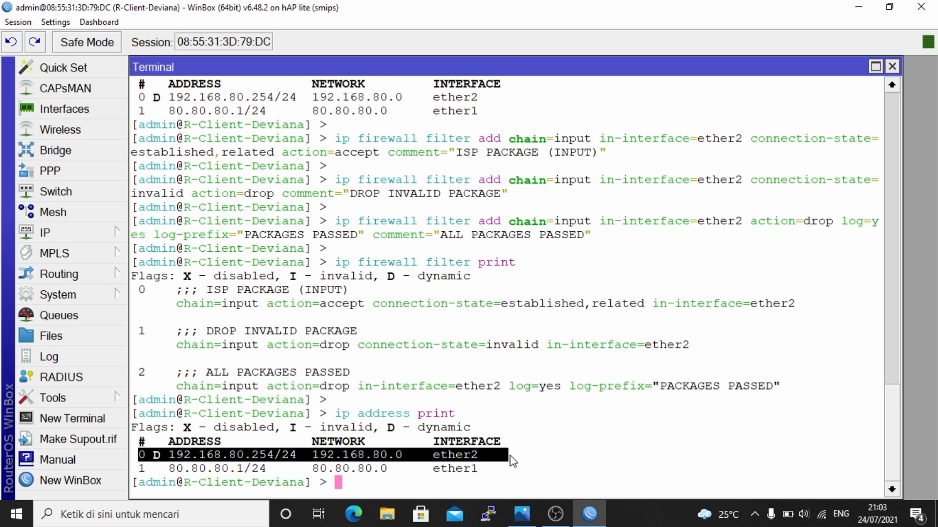
click(424, 488)
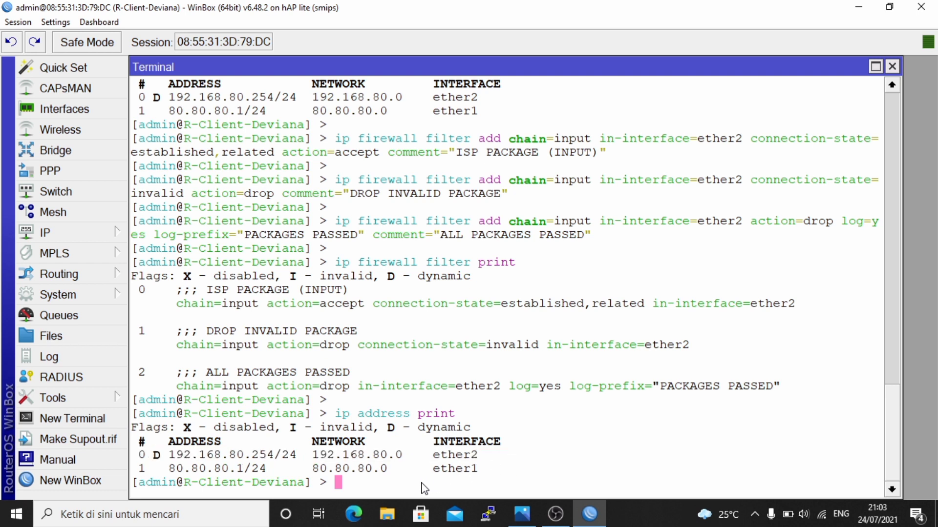
key(Return)
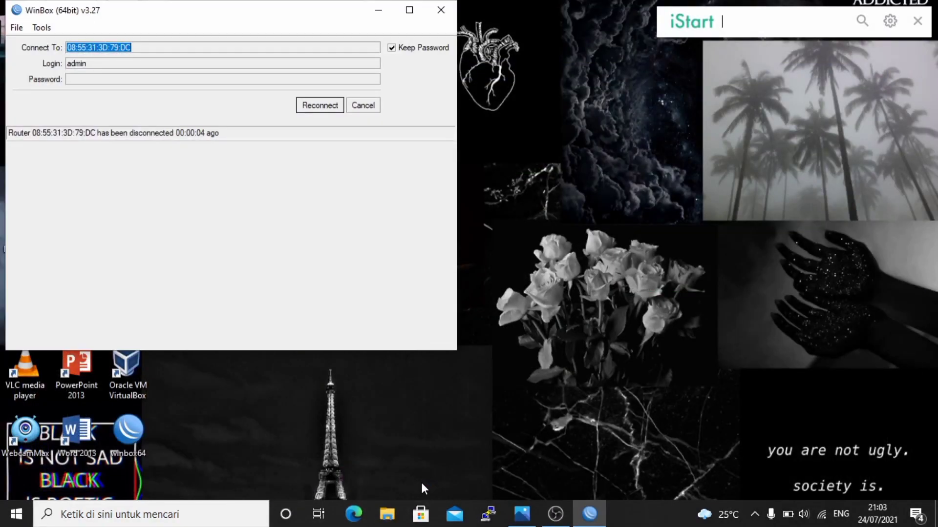
- Cancel reconnecting and log into the R-ISP-Deviana router from the refreshed Neighbors list
click(421, 483)
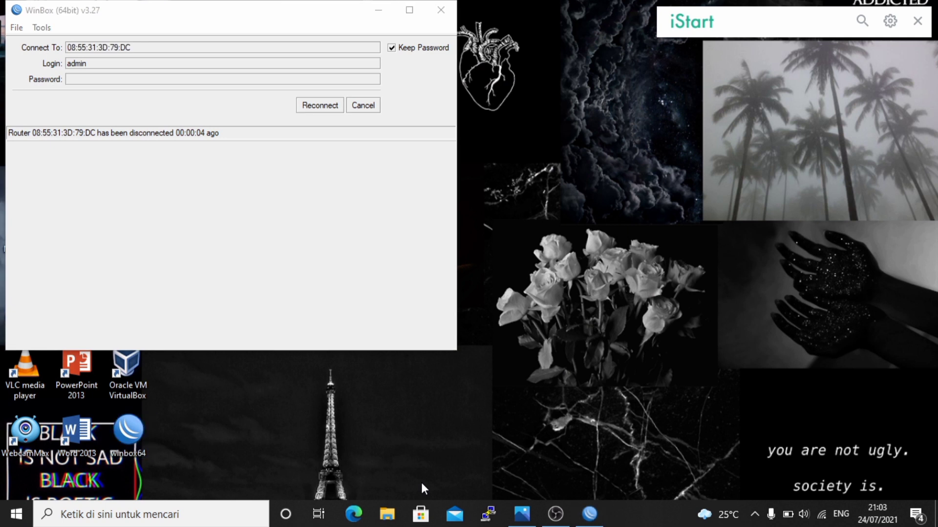
click(365, 110)
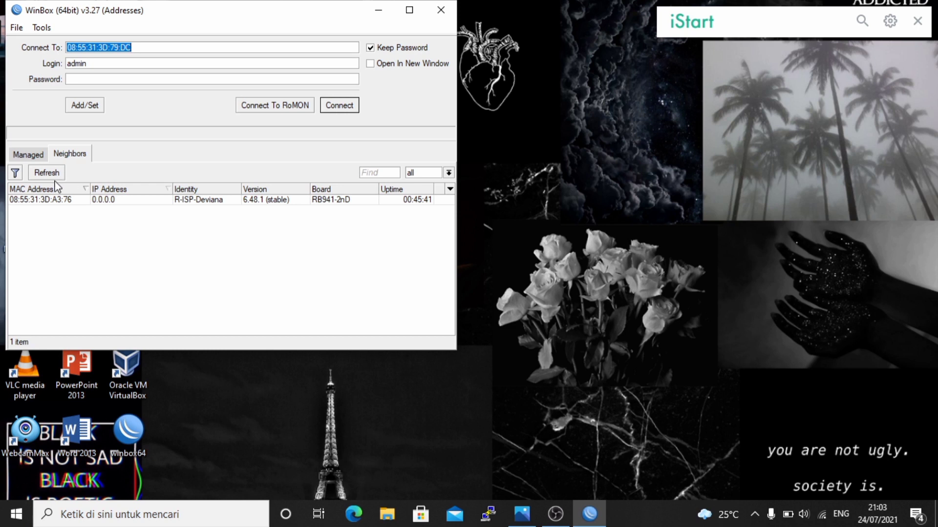
click(78, 155)
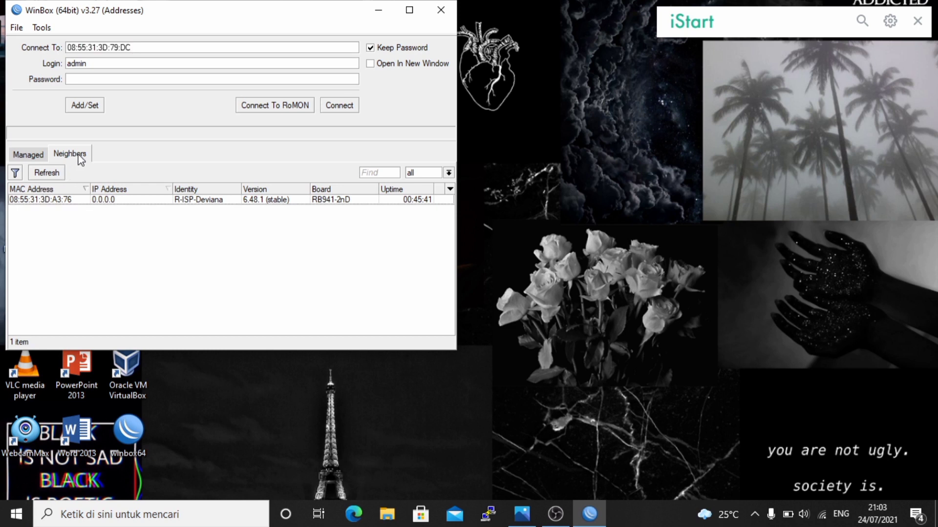
click(49, 200)
click(339, 105)
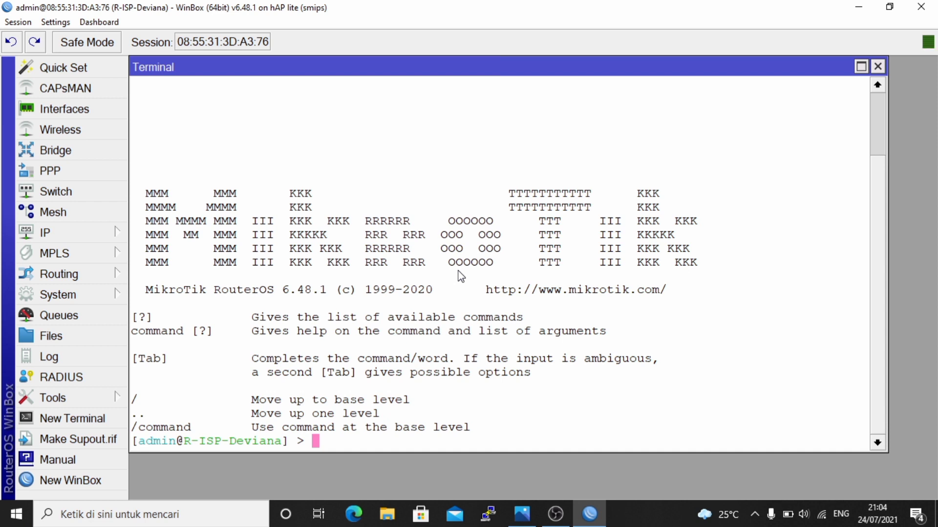
- Ping the client at 192.168.80.254 and stop it, showing 100% packet loss
text(p)
key(BackSpace)
text(ping 192)
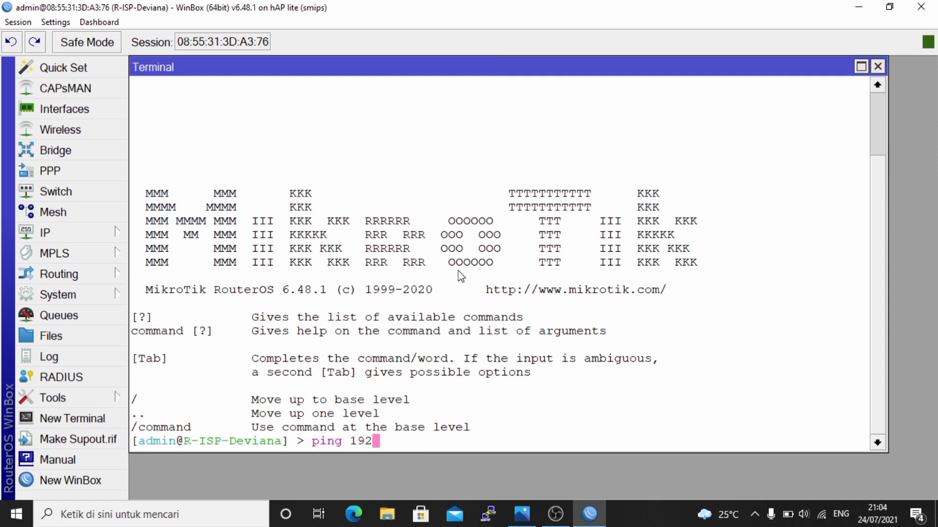
text(.168.80)
text(.254)
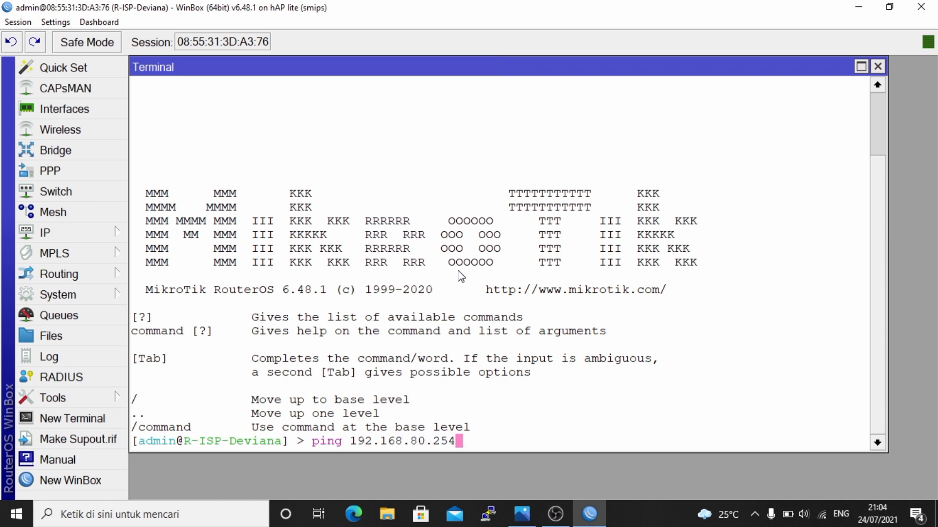
key(Return)
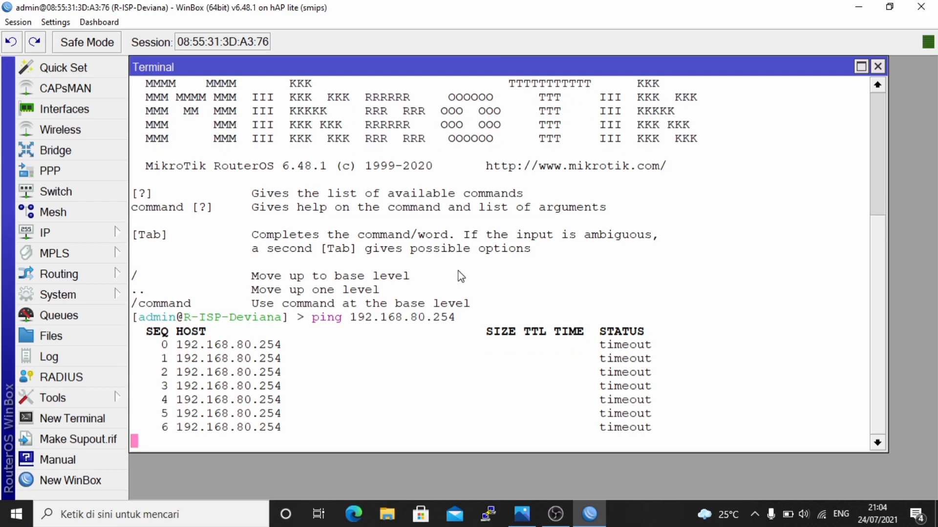
key(ctrl+c)
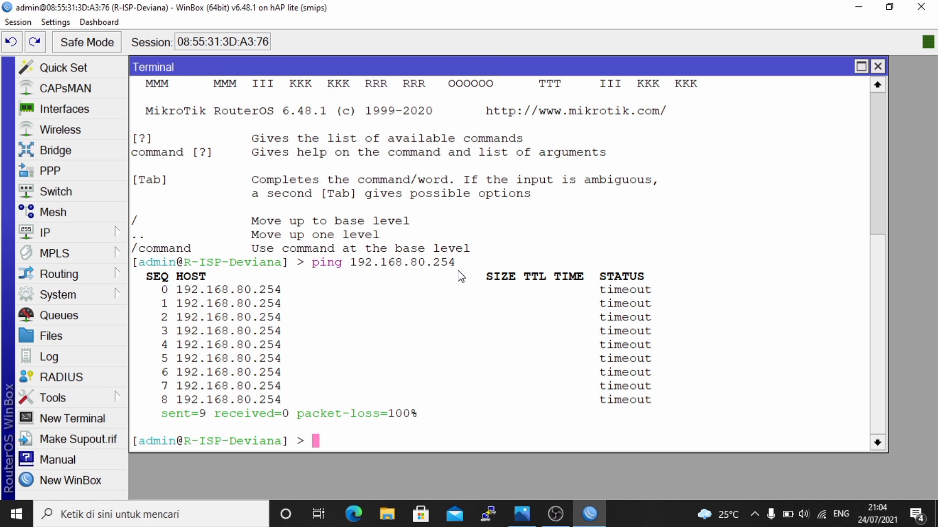
- List the ISP router's addresses and highlight ether2's 192.168.80.1/24 line
text(ip add)
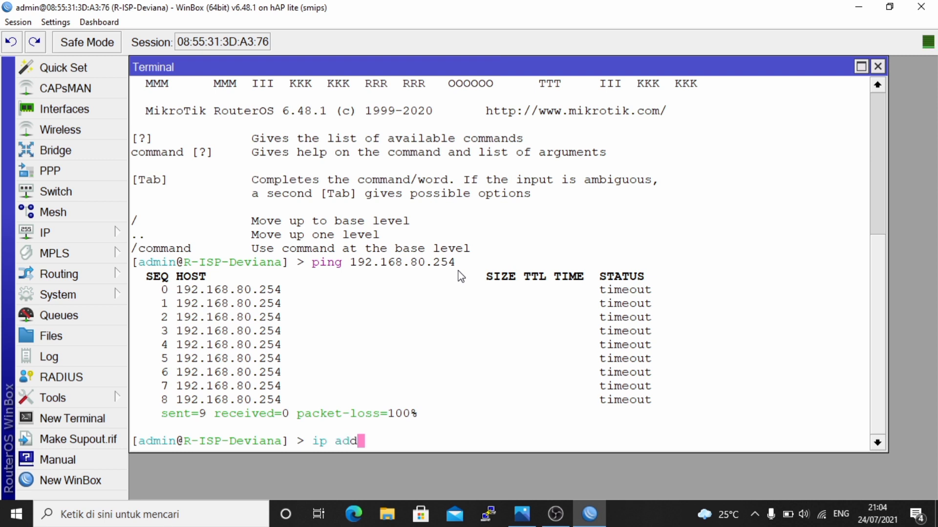
text(ress print)
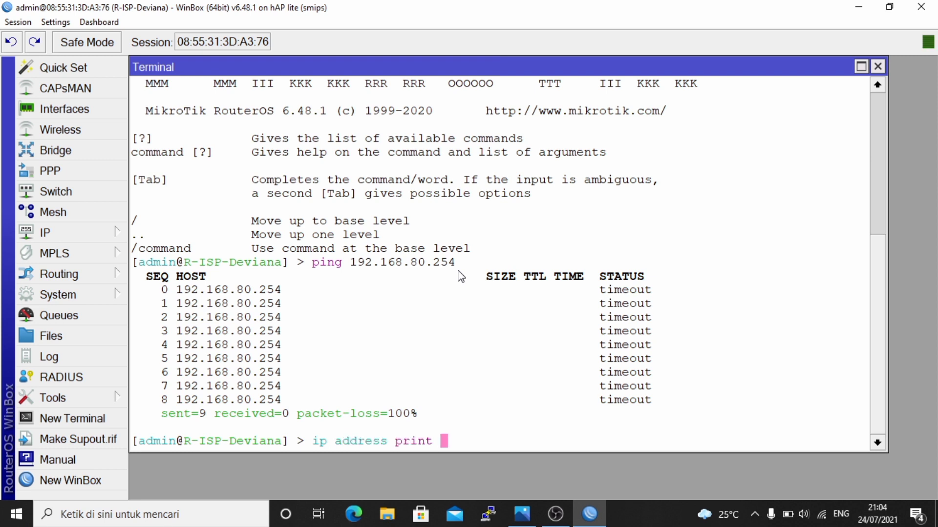
key(Return)
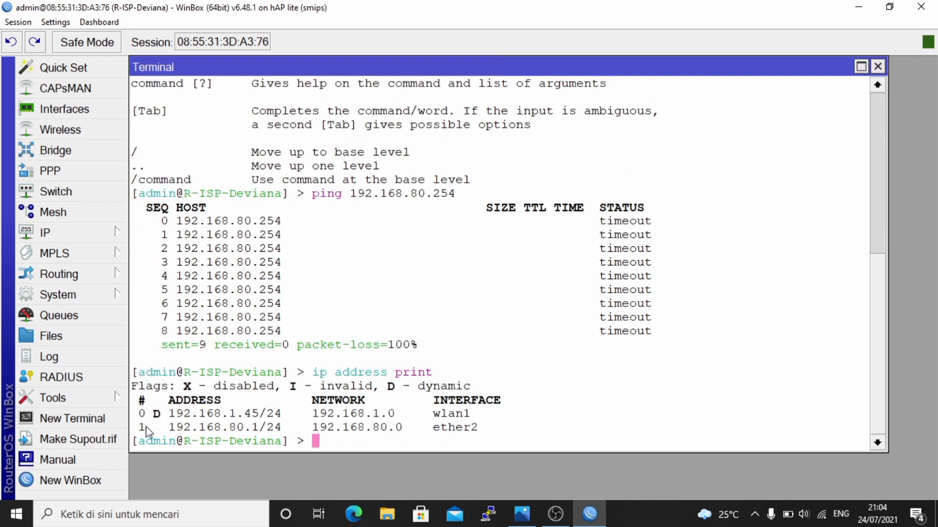
drag(141, 433, 484, 435)
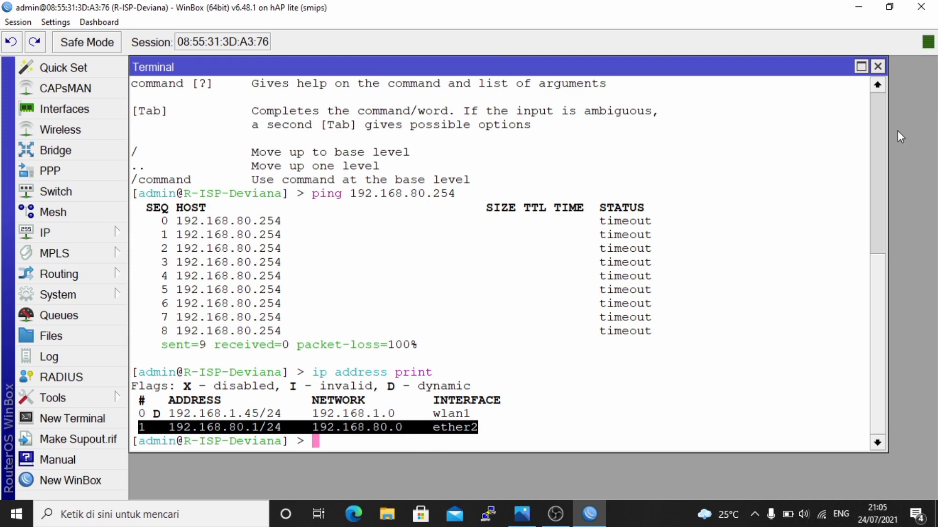
- Clear the highlighted 192.168.80.1/24 line in the ISP router's terminal
click(566, 406)
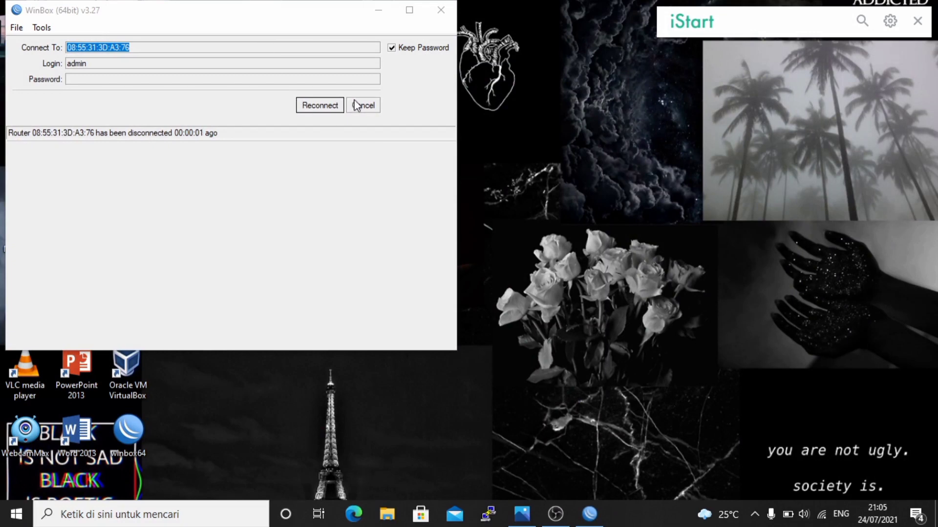
- Log into R-Client-Deviana from the Neighbors list, then maximize and restore its terminal
click(361, 105)
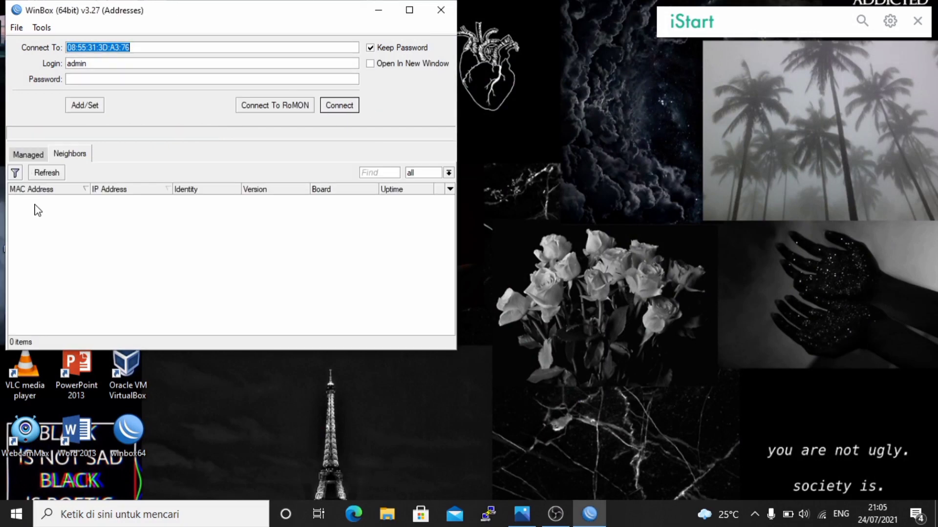
click(34, 200)
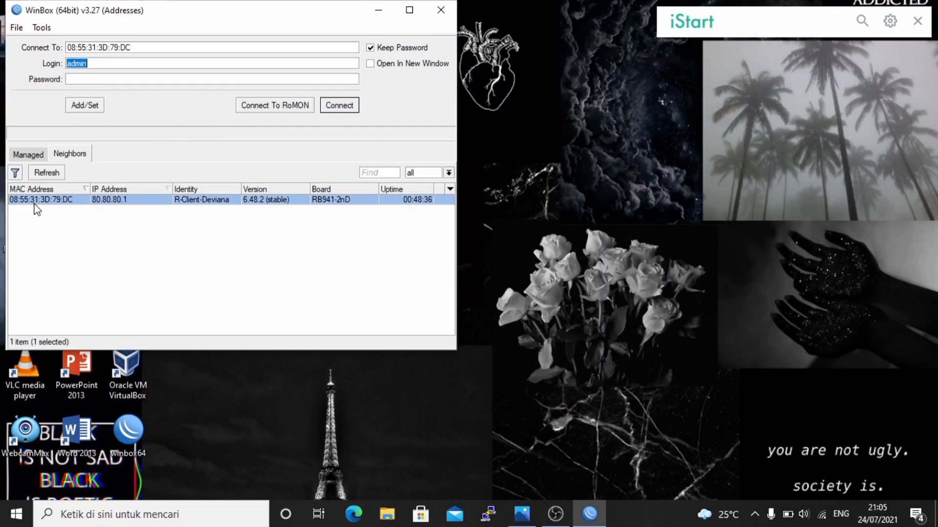
click(341, 109)
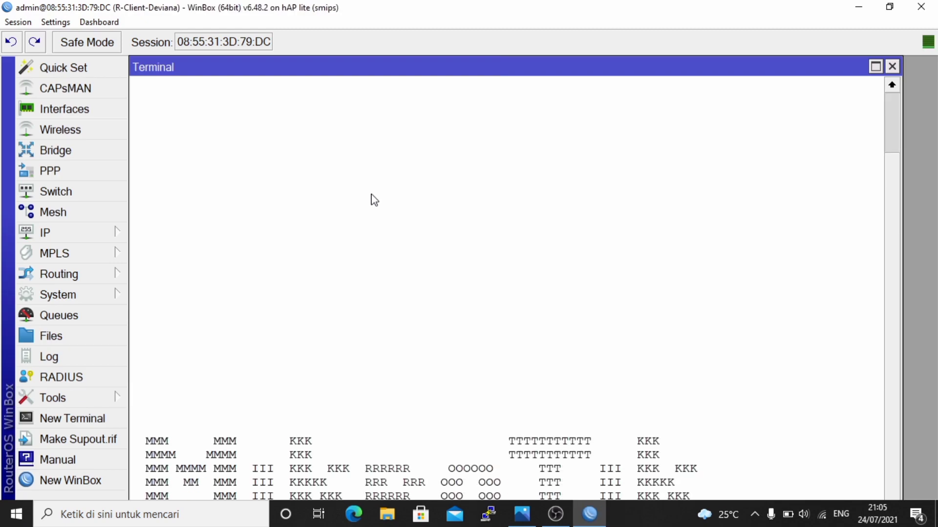
double_click(477, 70)
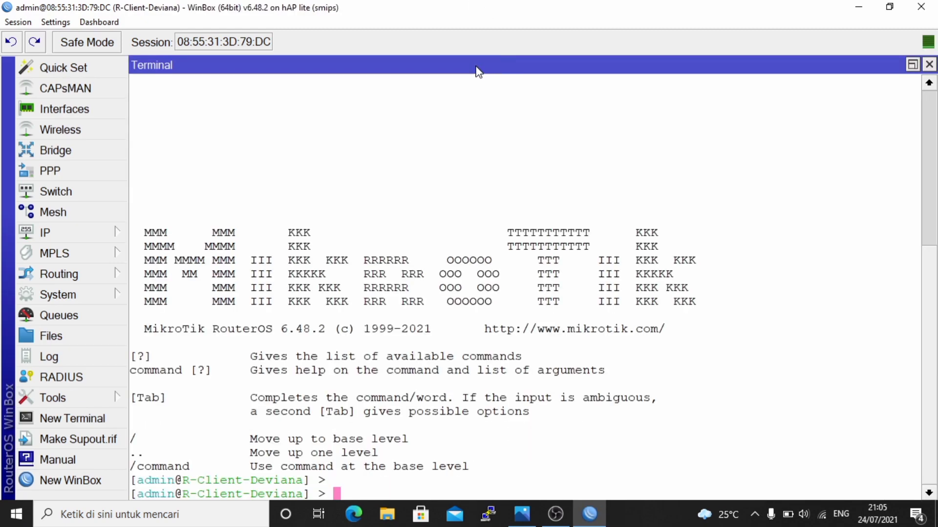
double_click(477, 72)
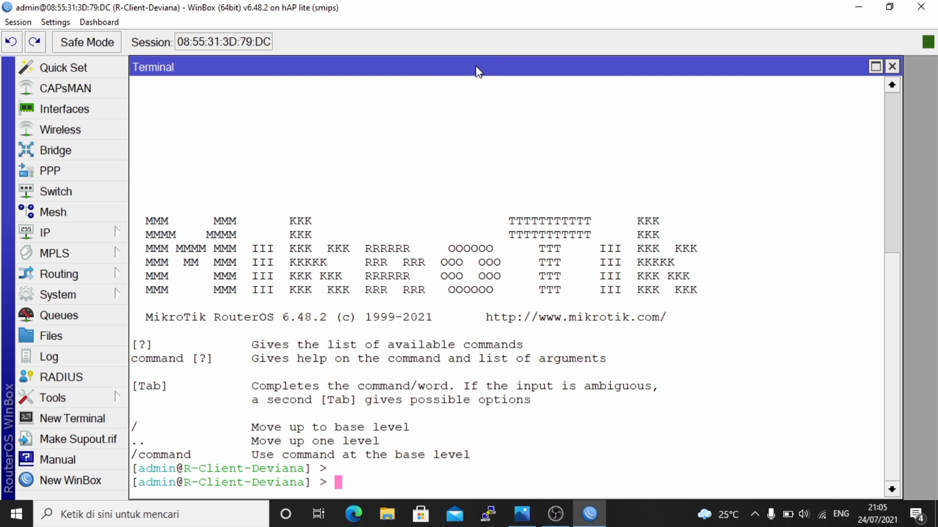
- Ping 192.168.80.1 from the client router and stop after 11 replies with 0% loss
text(ping 192)
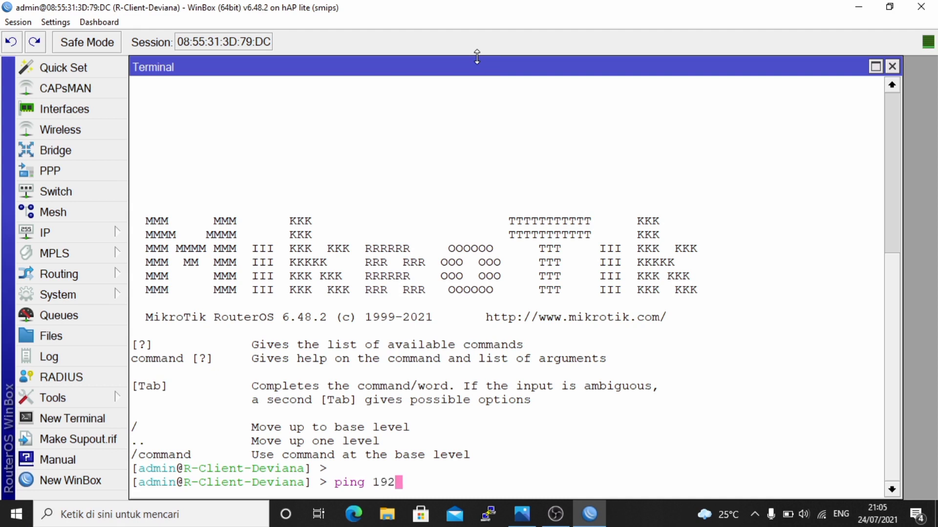
text(.168.80.1)
key(Return)
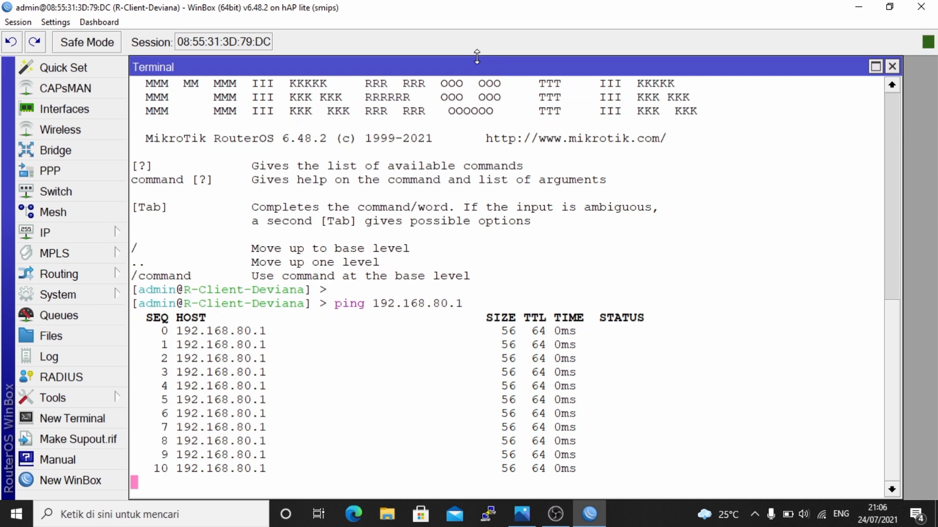
key(ctrl+c)
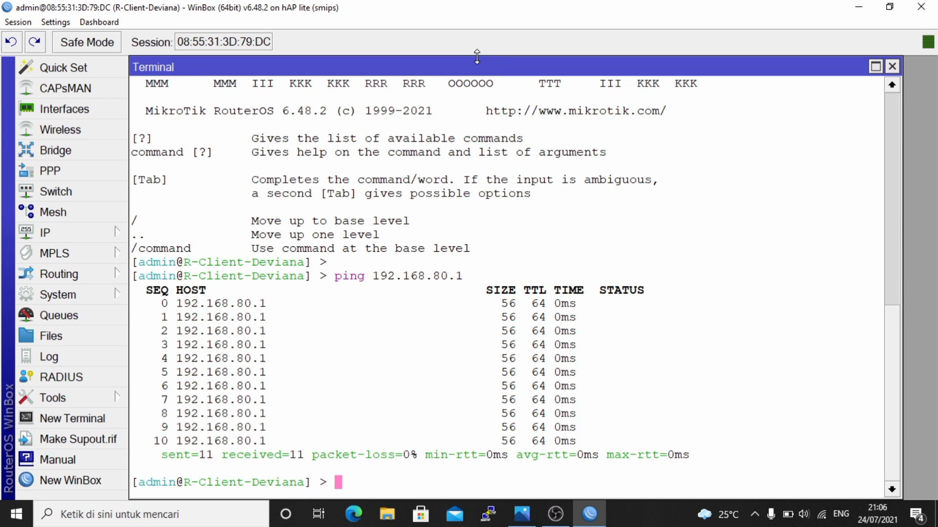
- Begin an ip firewall filter add command on chain=input using Tab completion
text(ip fir)
key(Tab)
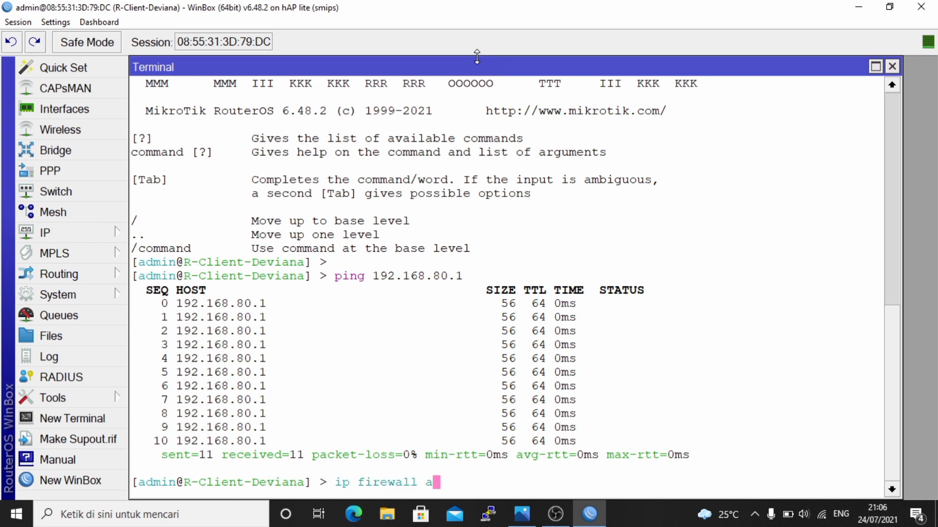
text(fil)
key(Tab)
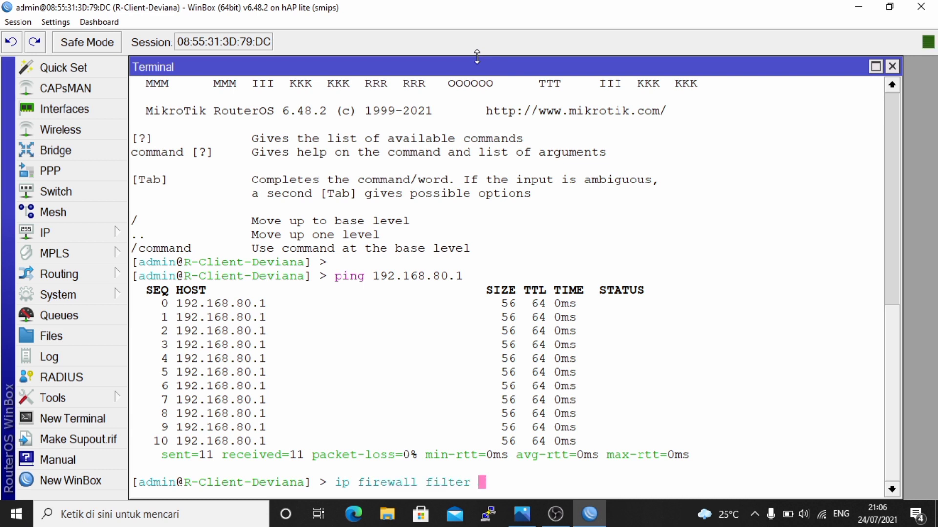
text(add chain=in)
key(Tab)
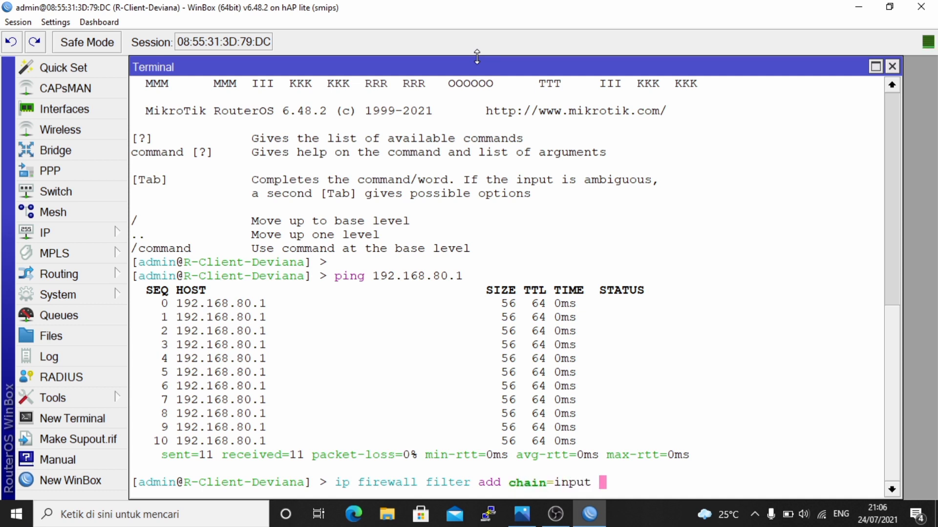
- Add protocol icmp, in-interface ether2, icmp-options 8:0, action accept, then print the filter rules
text(pro)
key(Tab)
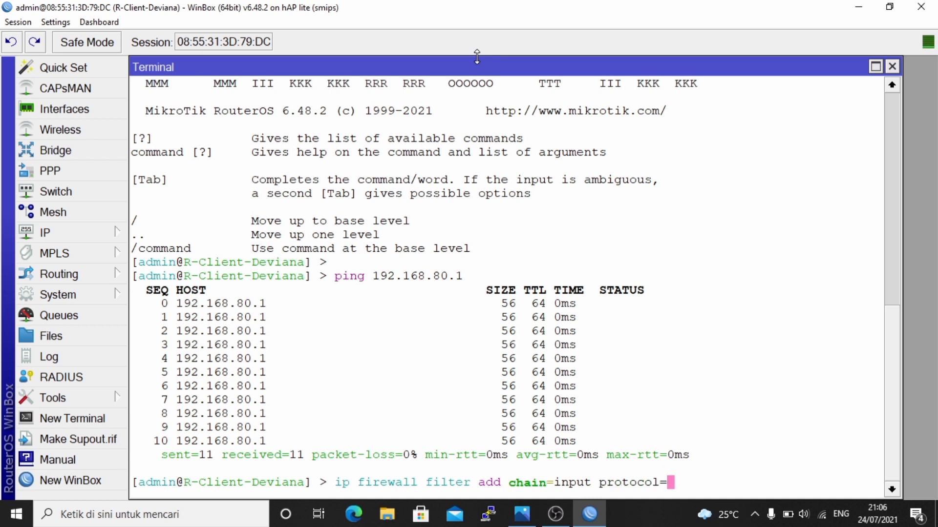
text(icmp)
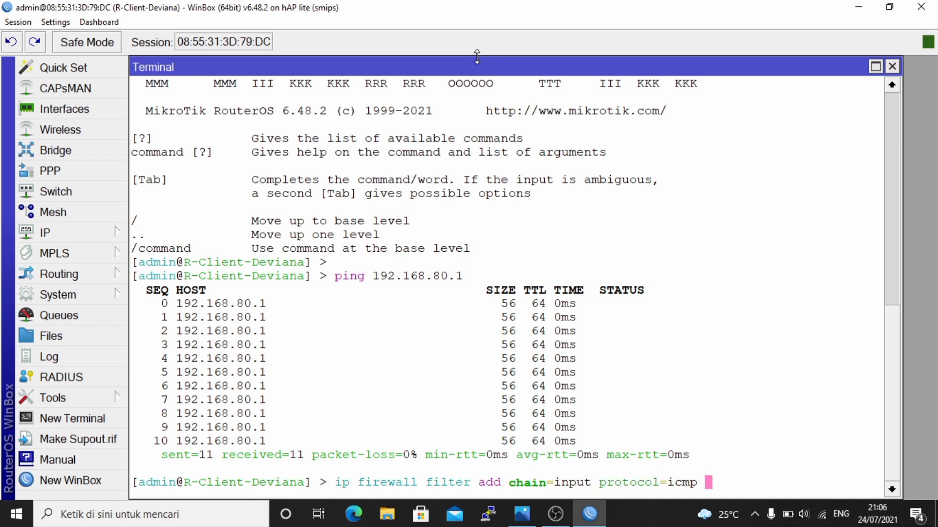
text( in-int)
key(Tab)
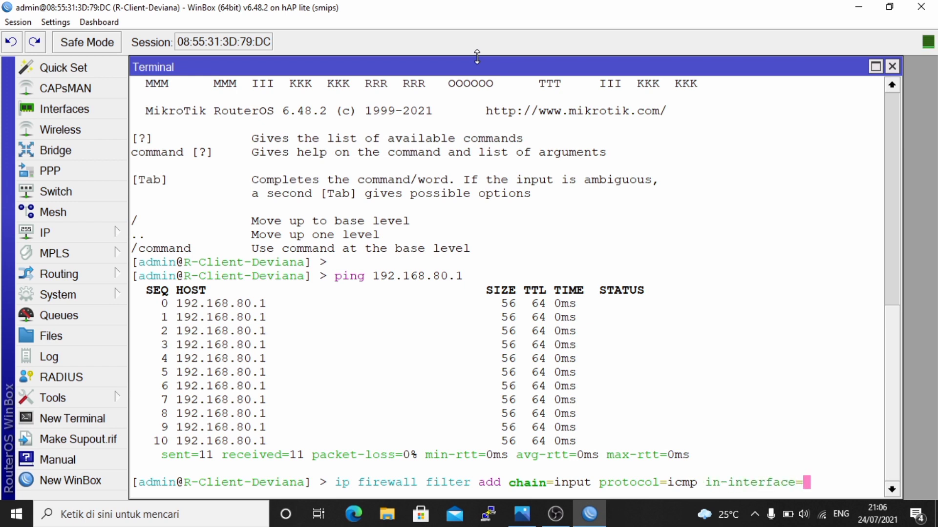
text(ether2)
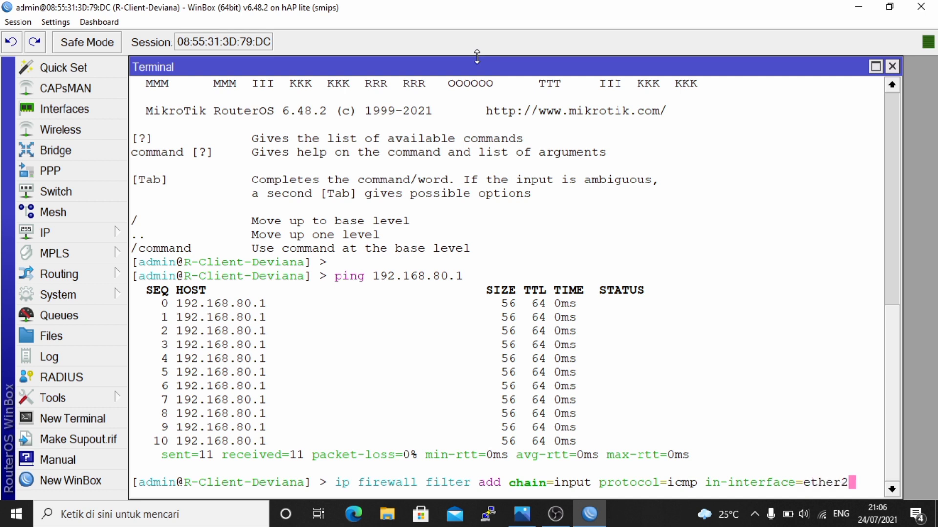
text( icmp)
key(Tab)
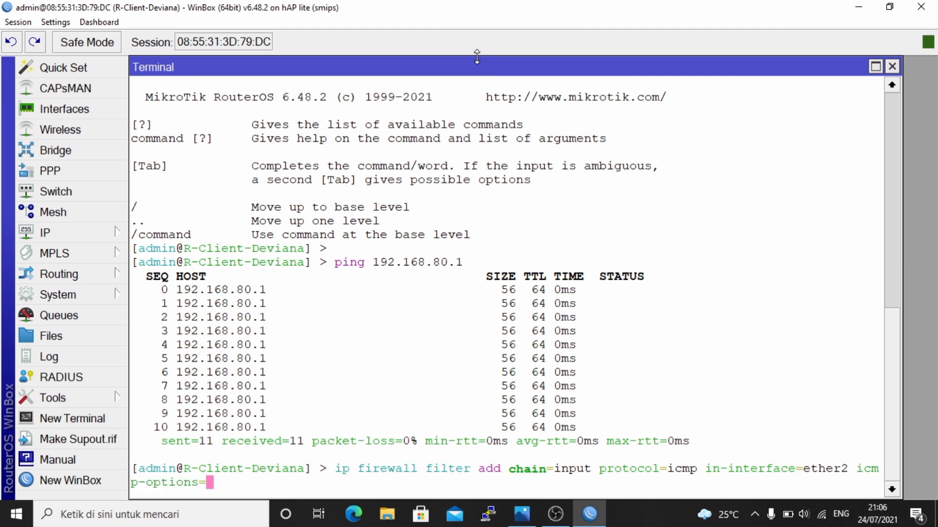
text(8:0 action=)
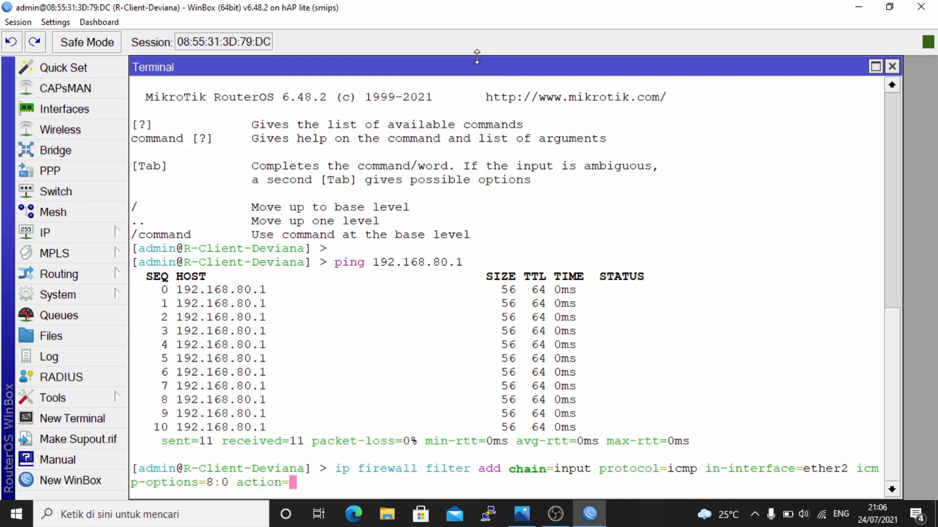
text(accept)
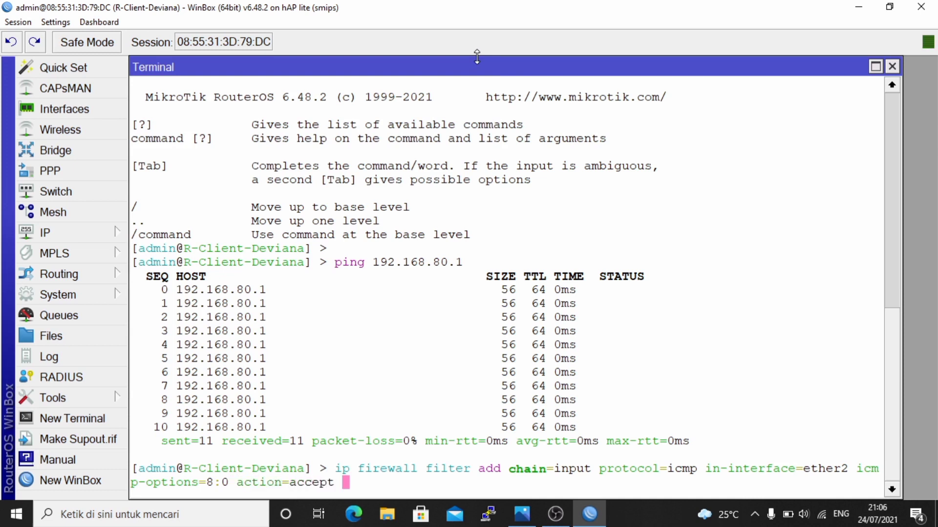
key(Return)
key(Return)
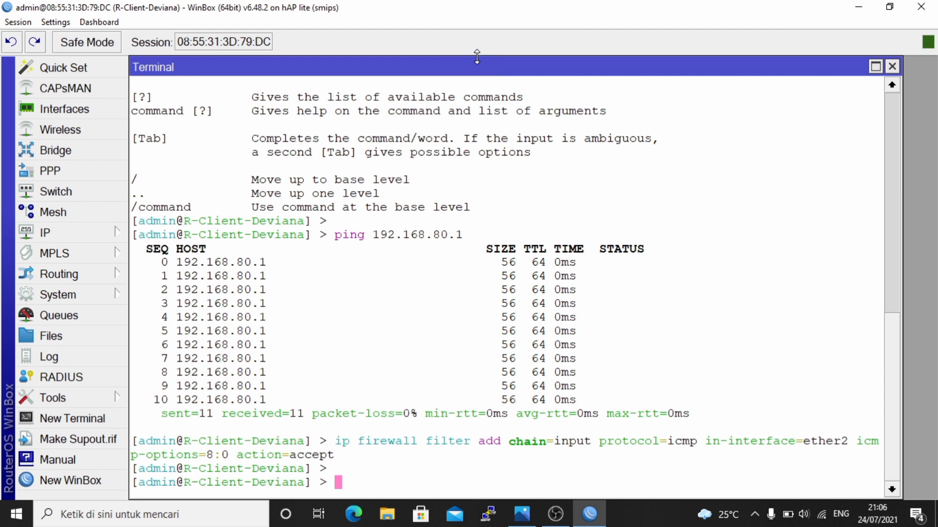
text(ip firewall filter print)
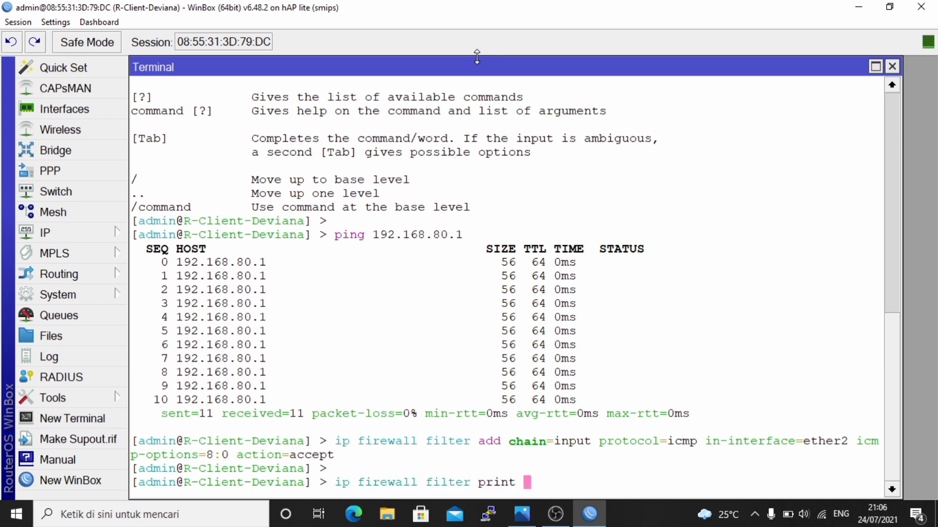
key(Return)
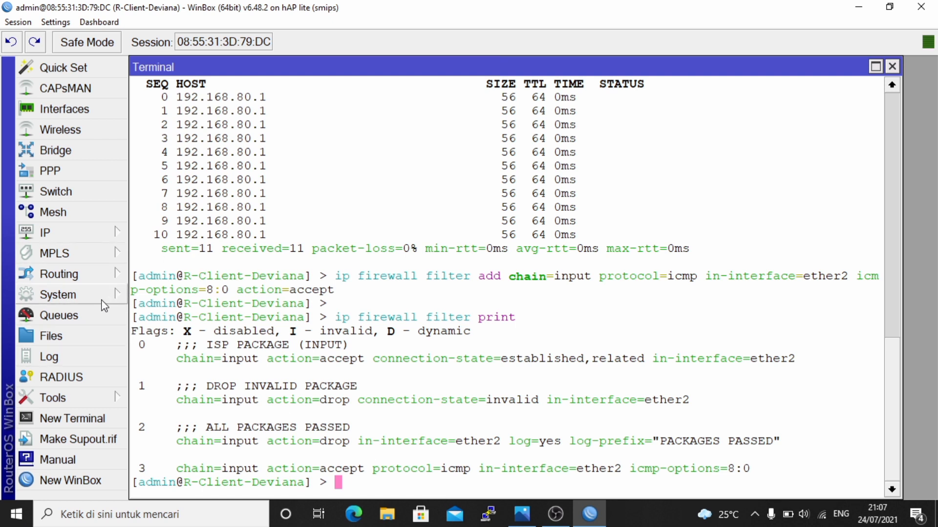
- In IP > Firewall Filter Rules, drag the ICMP accept rule above the drop rule, then close Firewall
click(118, 234)
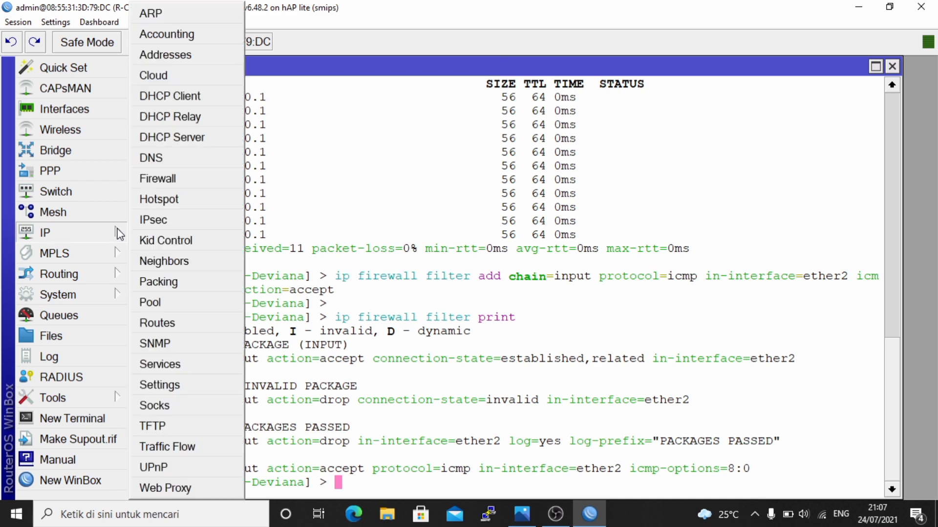
click(186, 180)
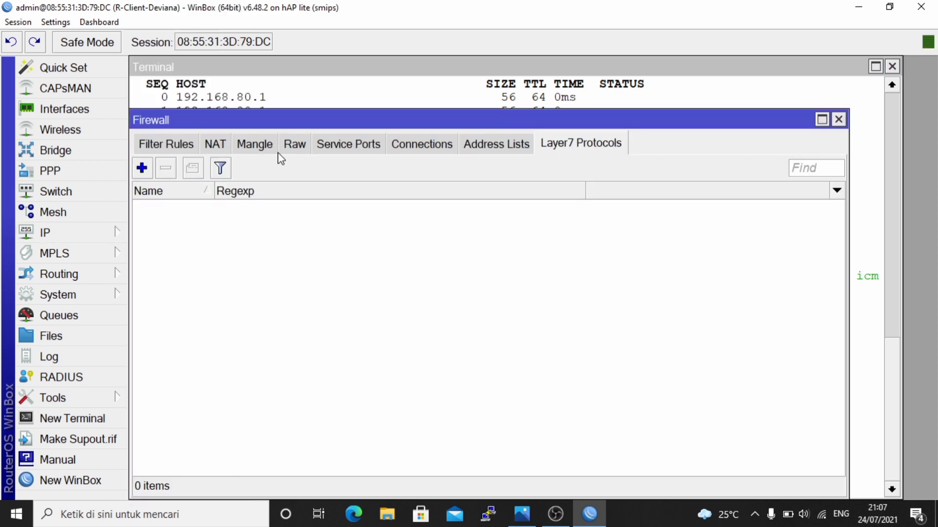
click(185, 146)
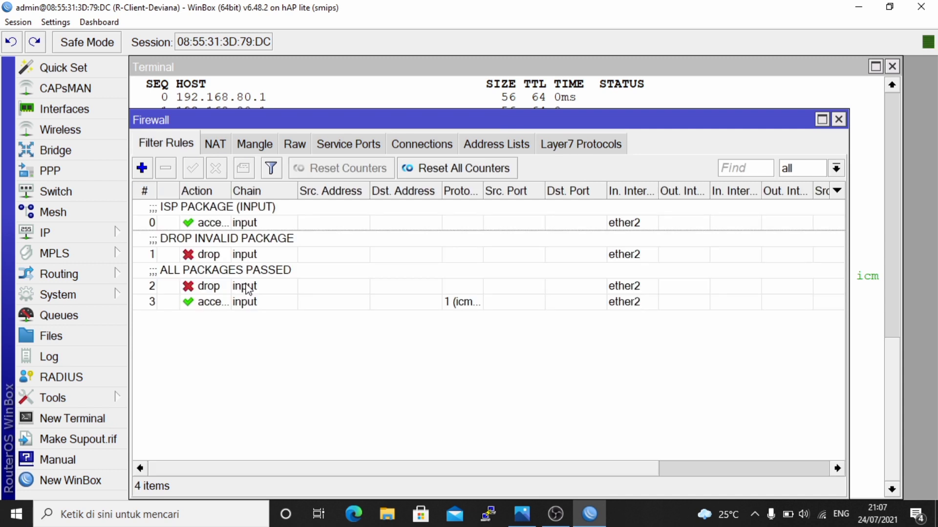
drag(212, 303, 206, 271)
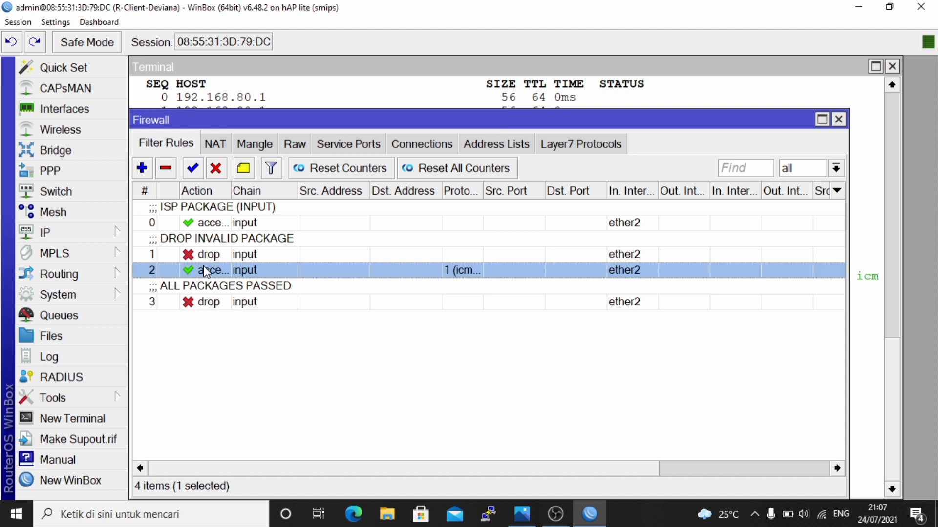
click(838, 119)
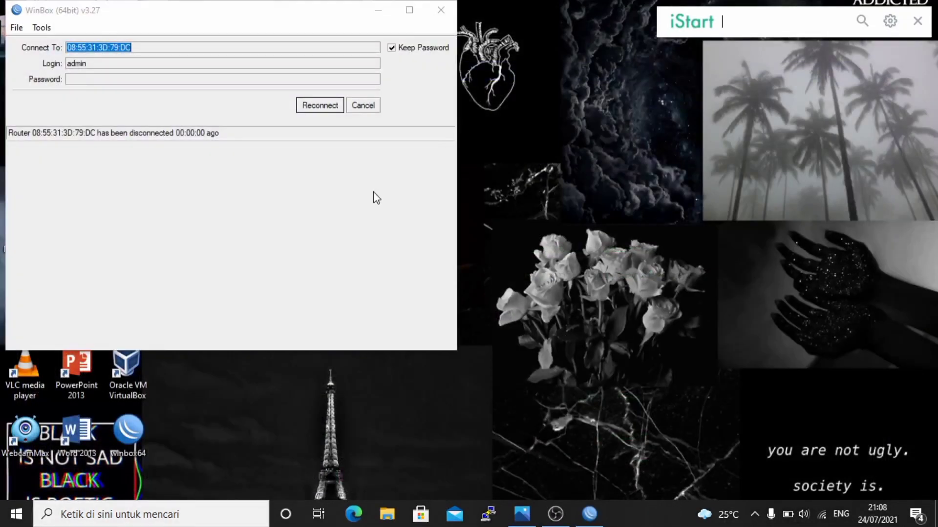
- Cancel the reconnect and log into R-ISP-Deviana from the Neighbors list
click(366, 108)
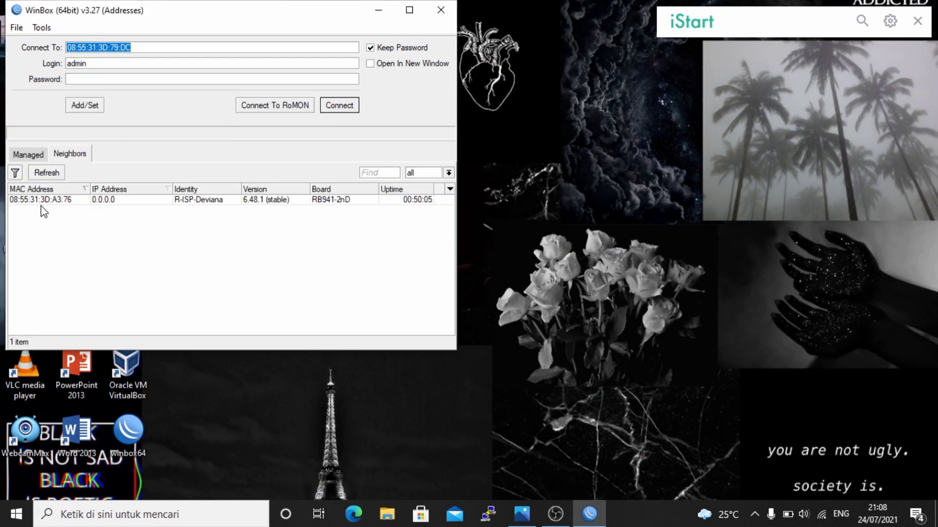
click(42, 201)
click(340, 105)
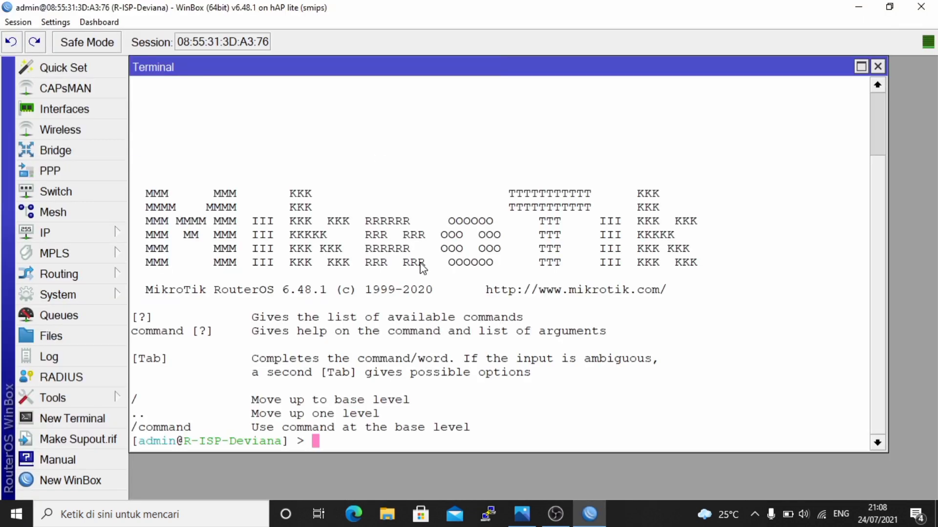
- Ping the client at 192.168.80.254 from the ISP router and stop it after successful replies
key(Return)
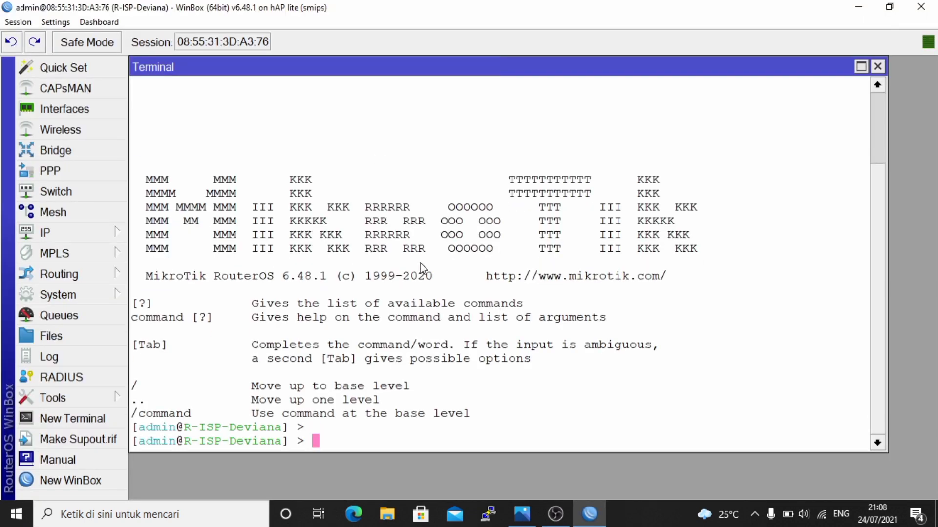
text(ping 192.156)
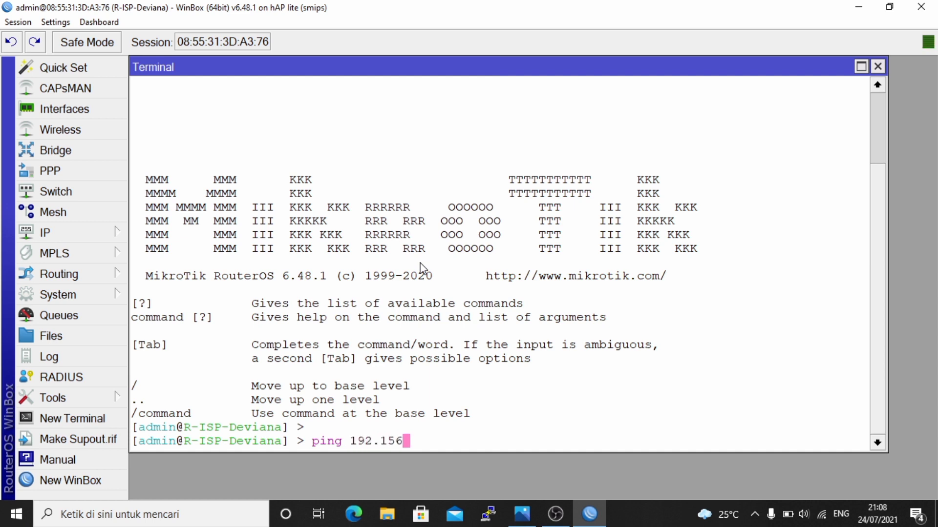
key(BackSpace)
key(BackSpace)
text(68.80254)
key(BackSpace)
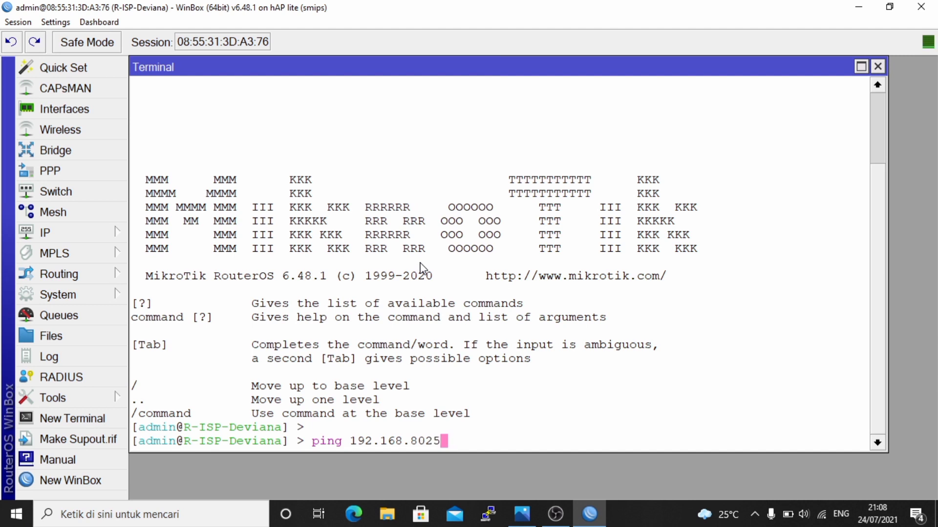
key(BackSpace)
key(BackSpace)
text(.254)
key(Return)
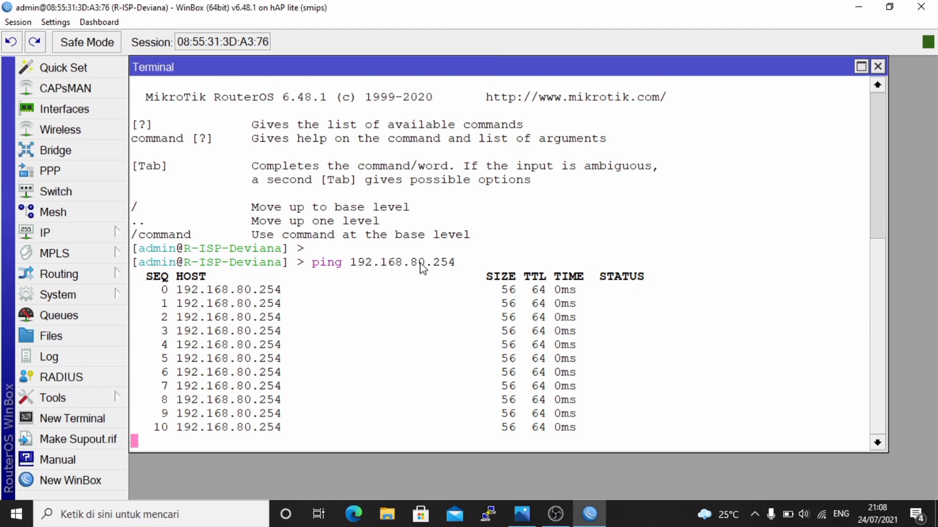
key(ctrl+c)
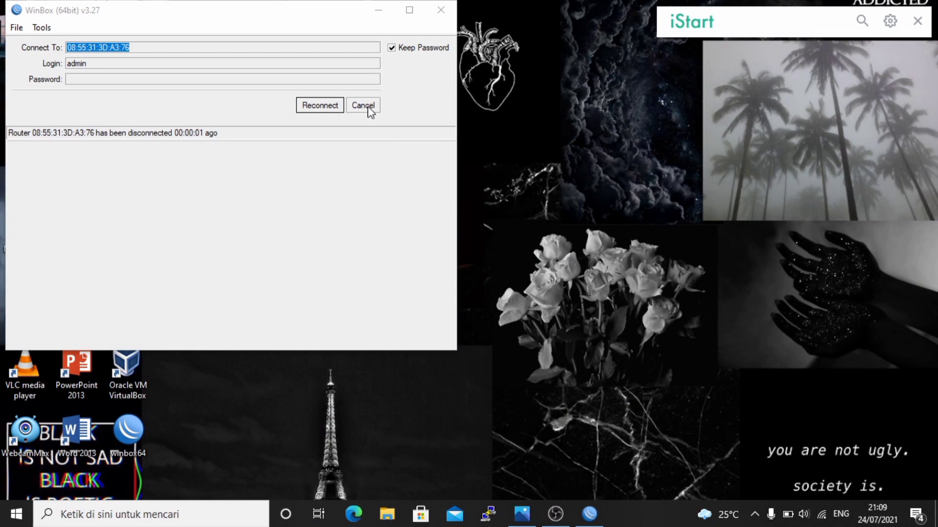
- Log back into R-Client-Deviana from the Neighbors list and maximize its terminal
click(363, 105)
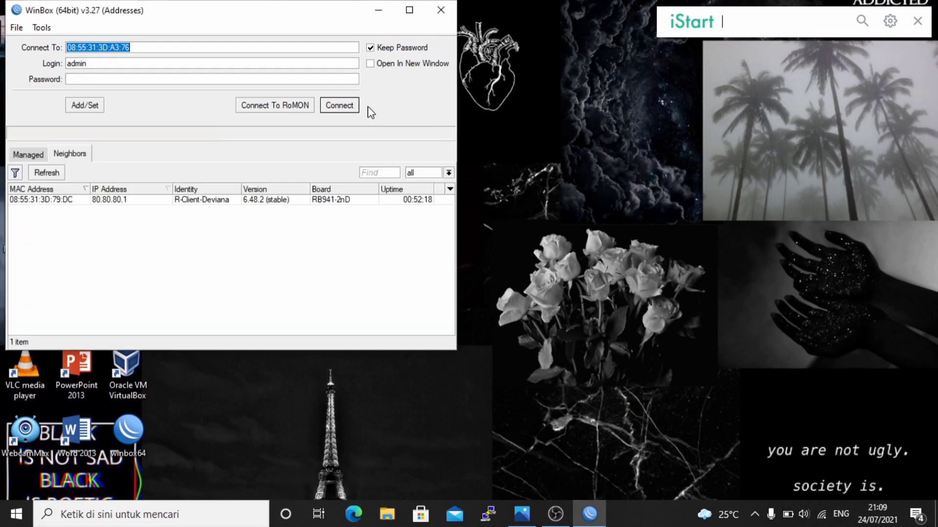
click(47, 200)
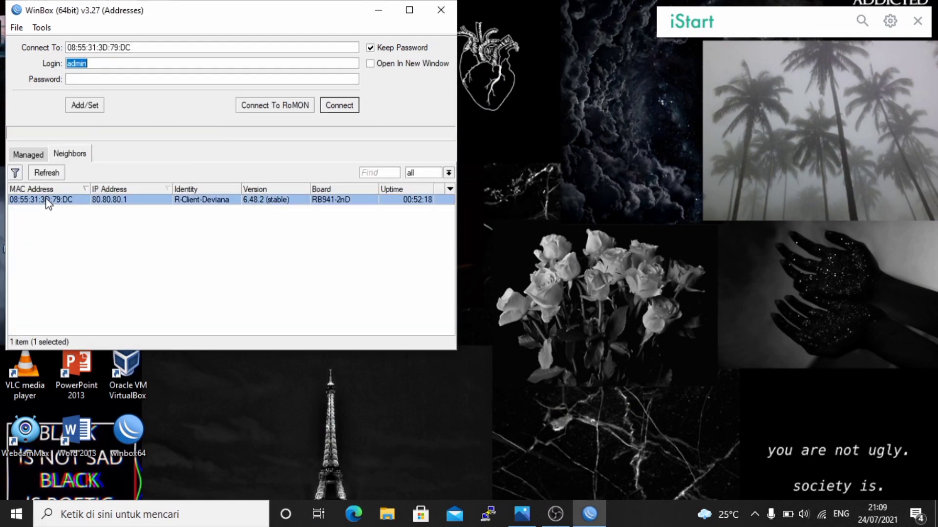
click(347, 107)
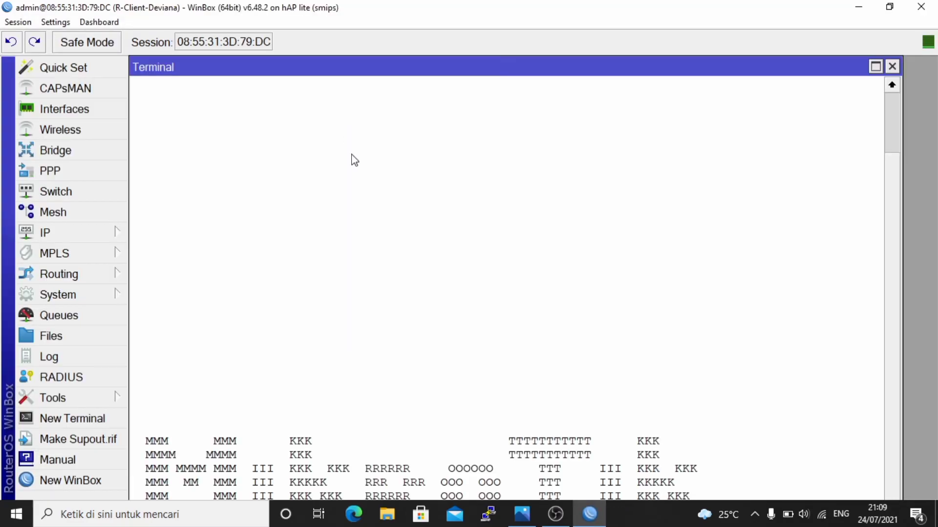
double_click(716, 73)
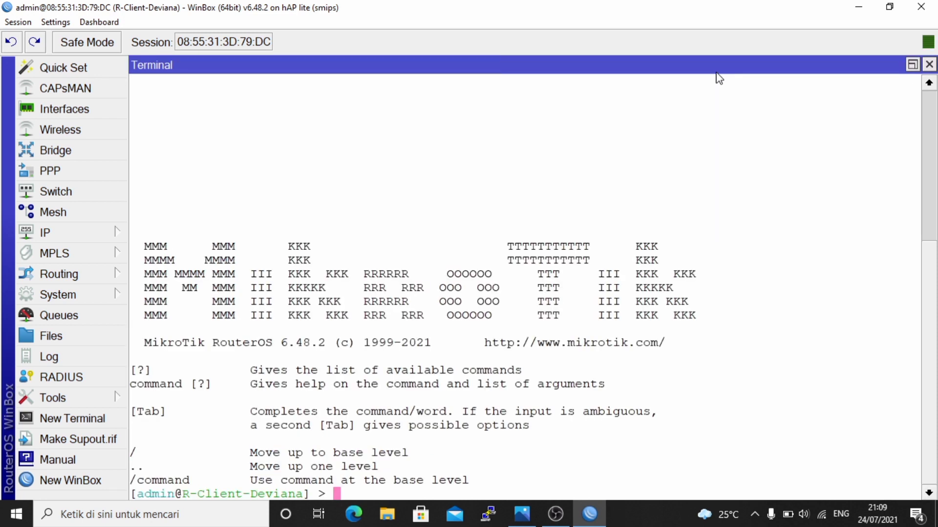
- Print the client log with log print, scroll it, and highlight the 21:05:48 PACKAGES PASSED entry
text(lo)
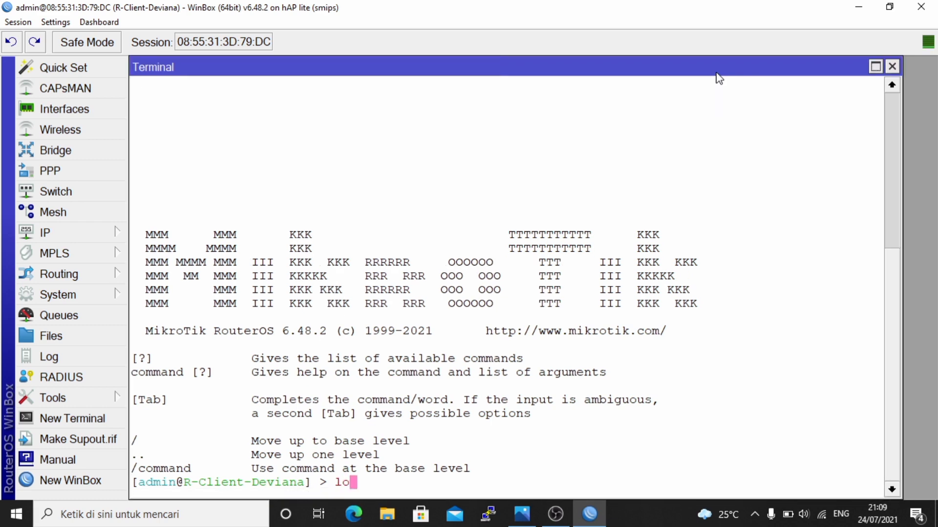
text(g print)
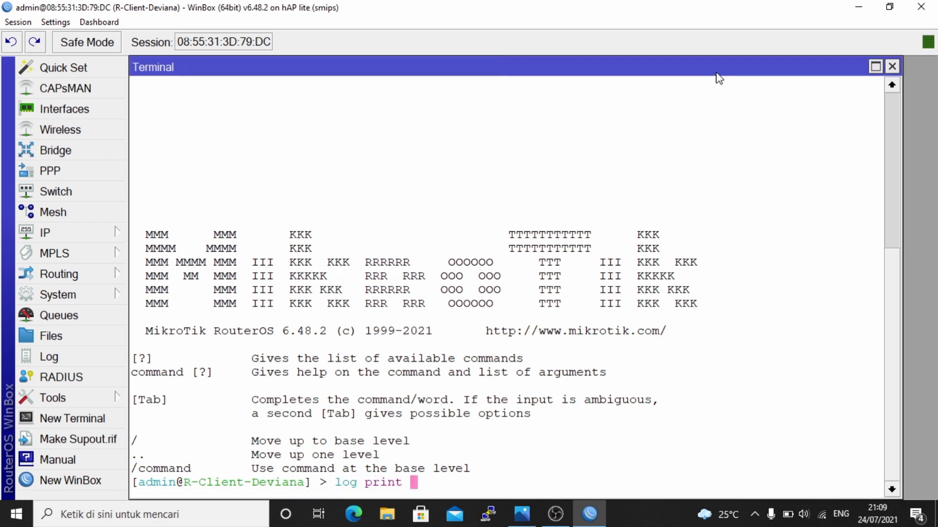
key(Return)
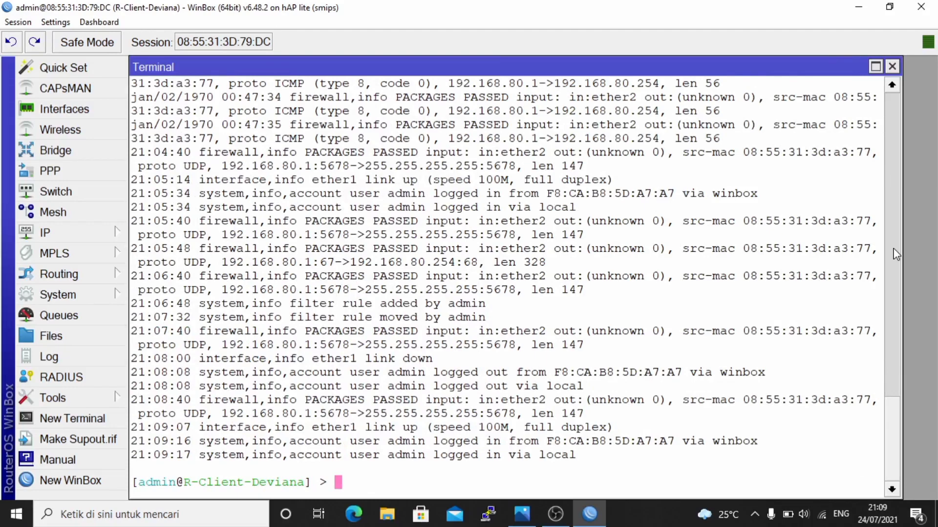
drag(898, 421, 897, 369)
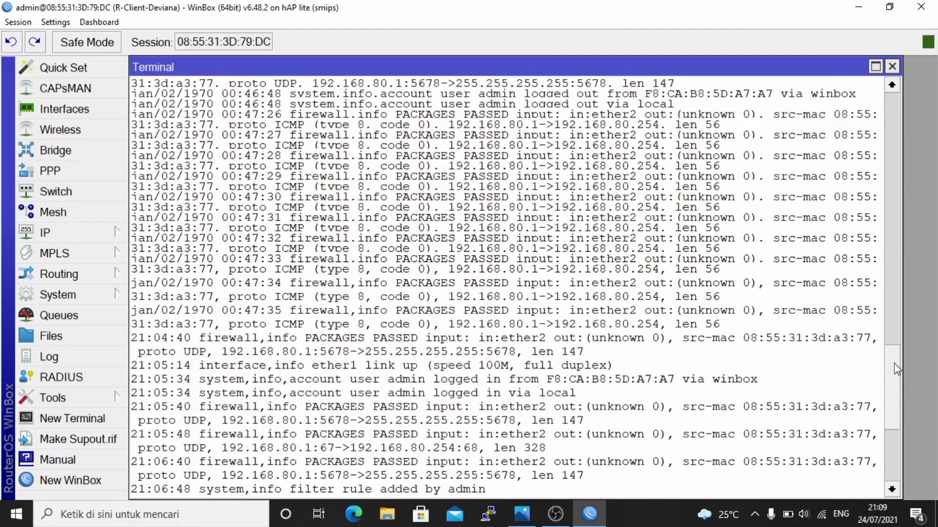
drag(897, 369, 893, 251)
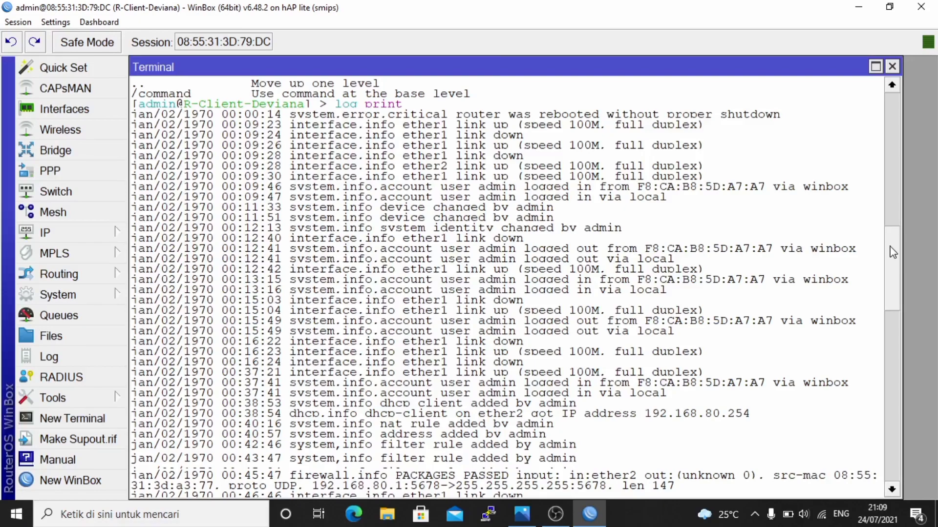
drag(893, 251, 889, 429)
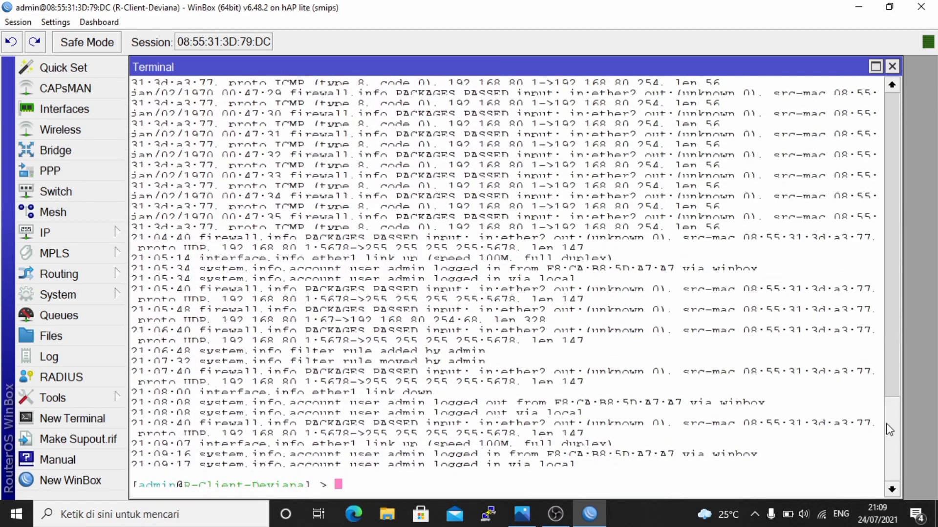
text(log print)
key(Return)
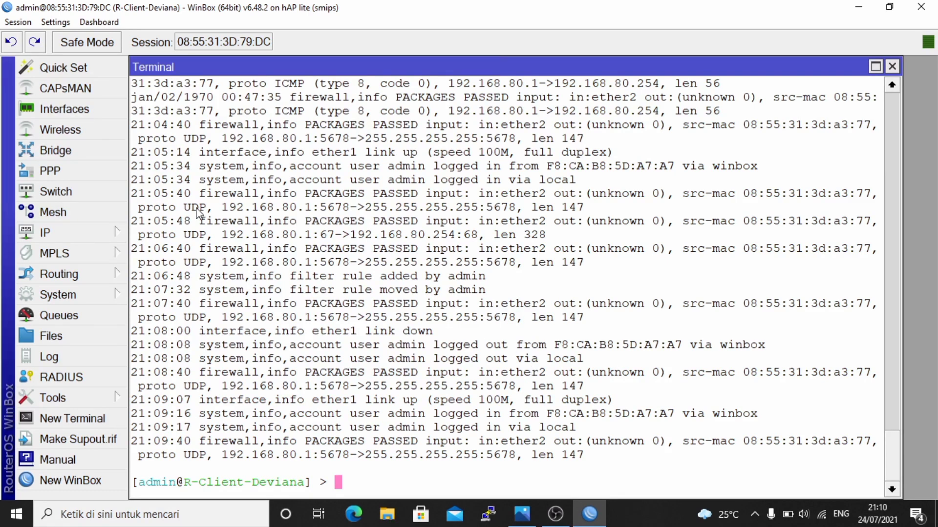
drag(137, 223, 465, 225)
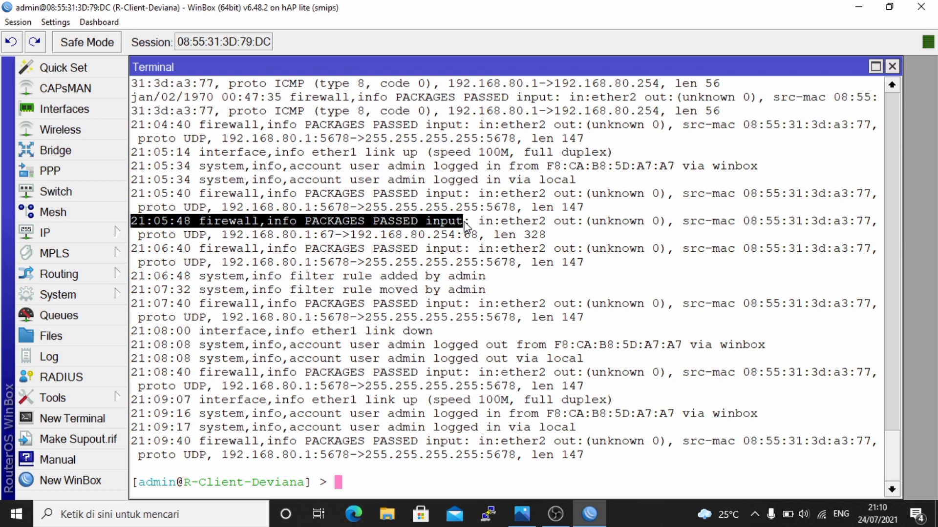